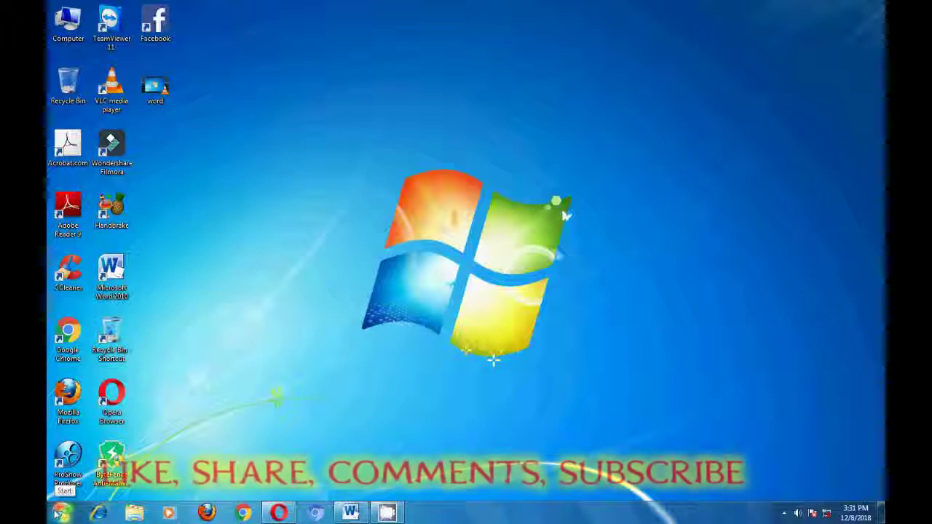
Launch Microsoft Word 2010 from the Start menu's All Programs > Microsoft Office folder.
click(58, 514)
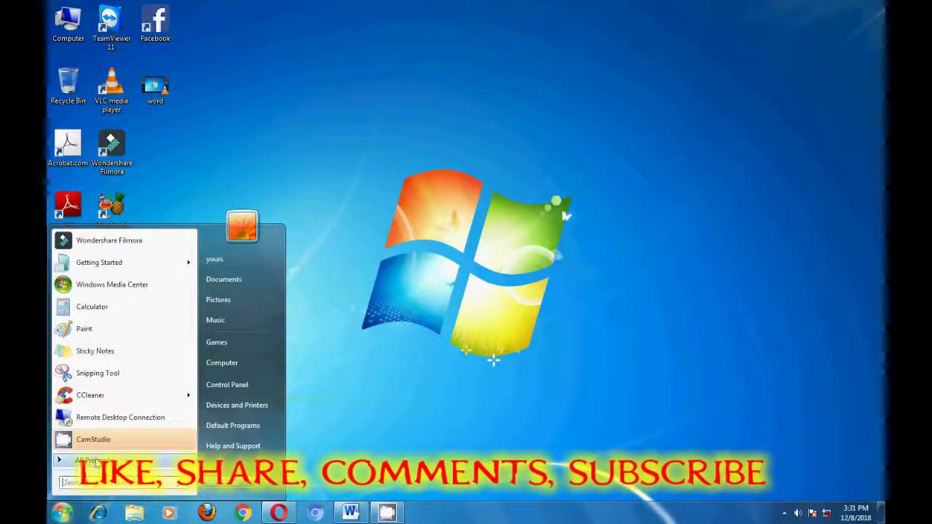
click(89, 460)
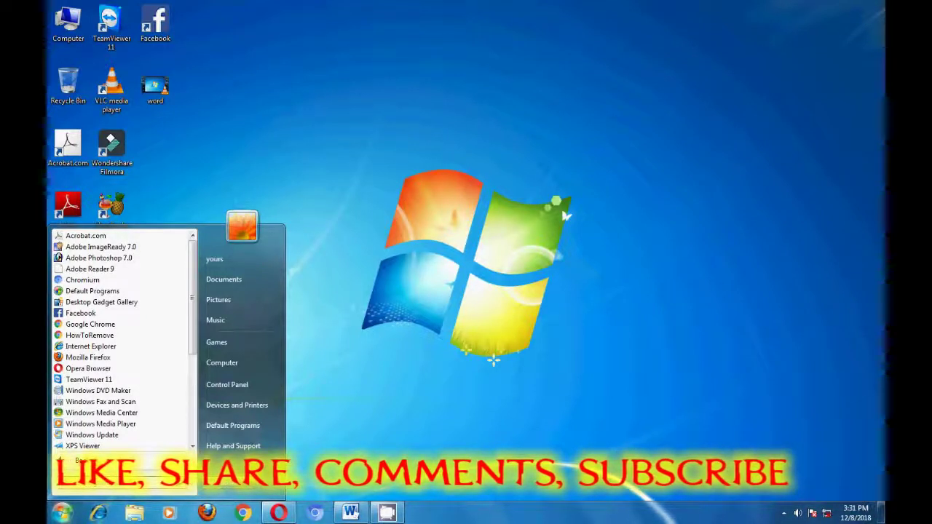
scroll(116, 407, down, 3)
click(123, 436)
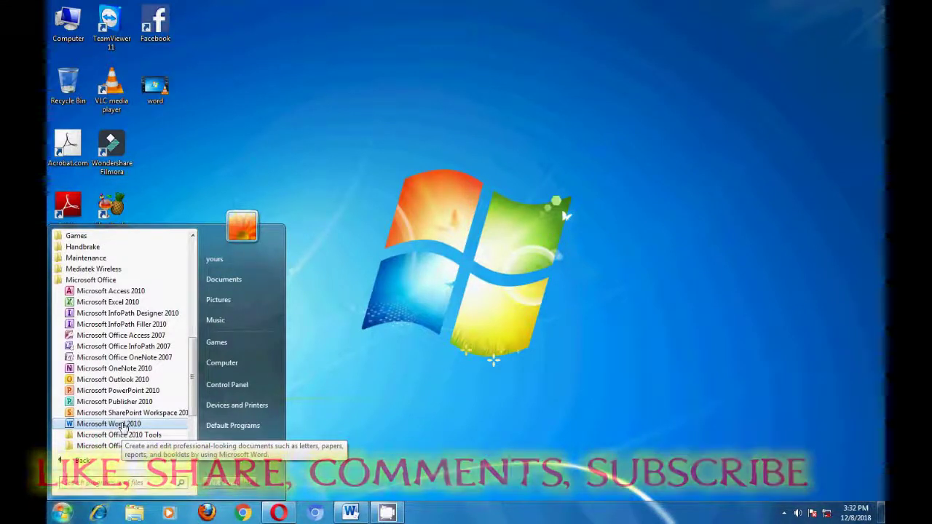
click(125, 425)
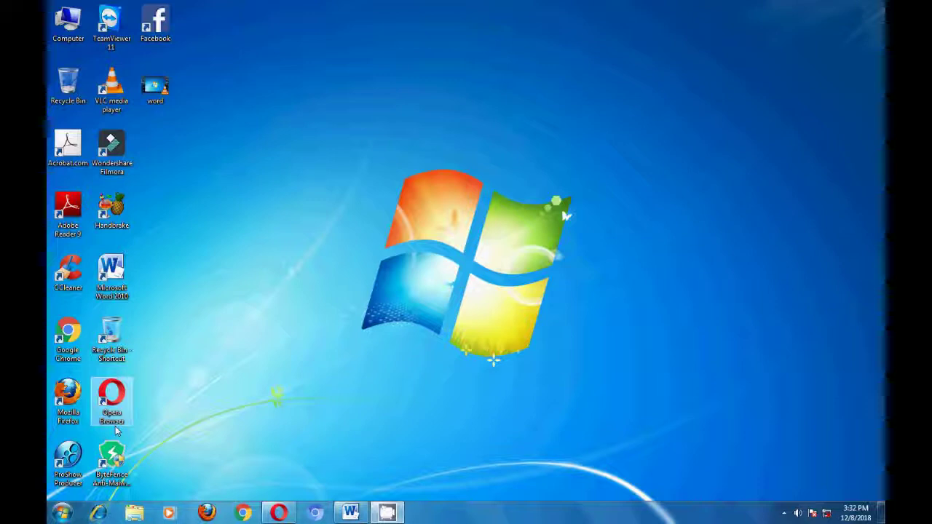
click(62, 513)
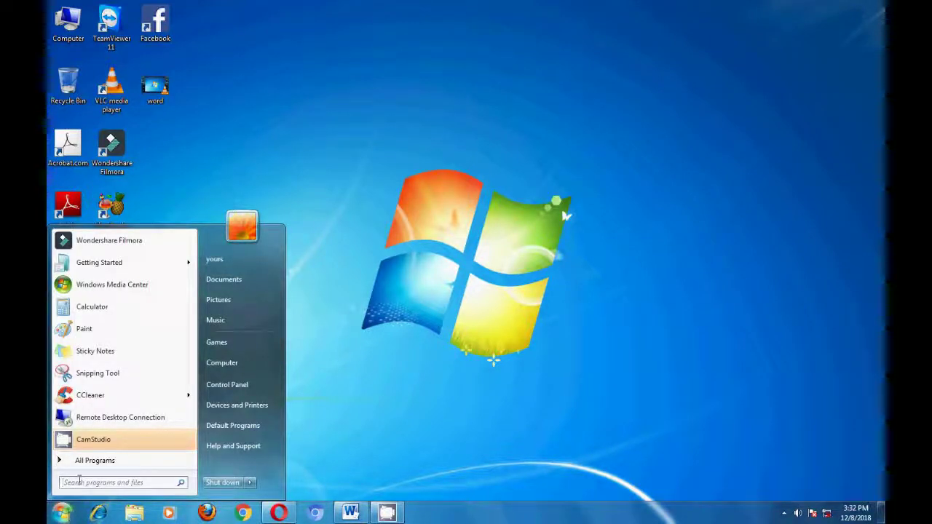
Bring the blank Document3 to the front with the caret on its empty page.
click(97, 461)
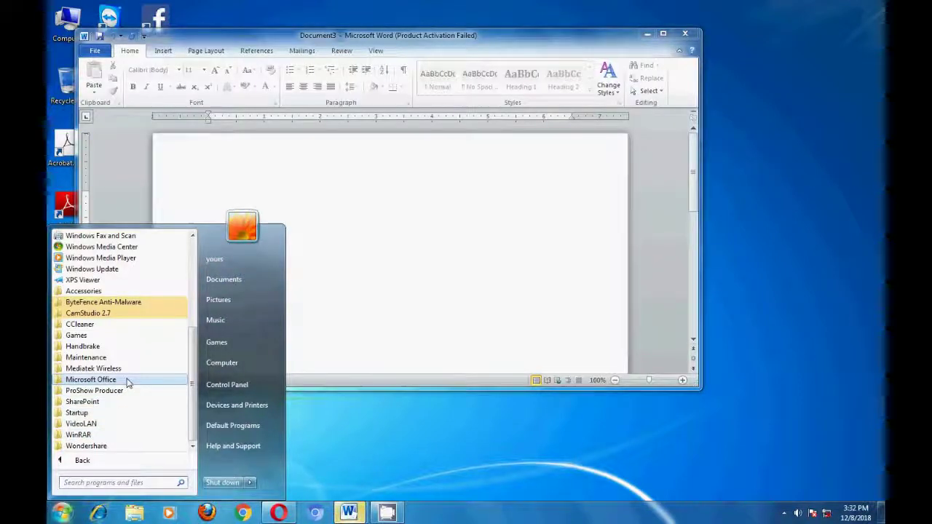
click(128, 380)
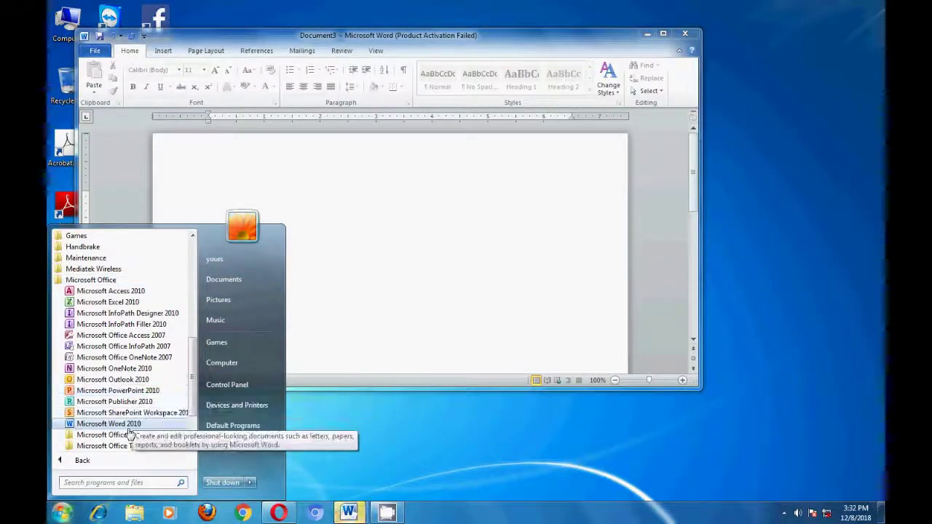
click(480, 270)
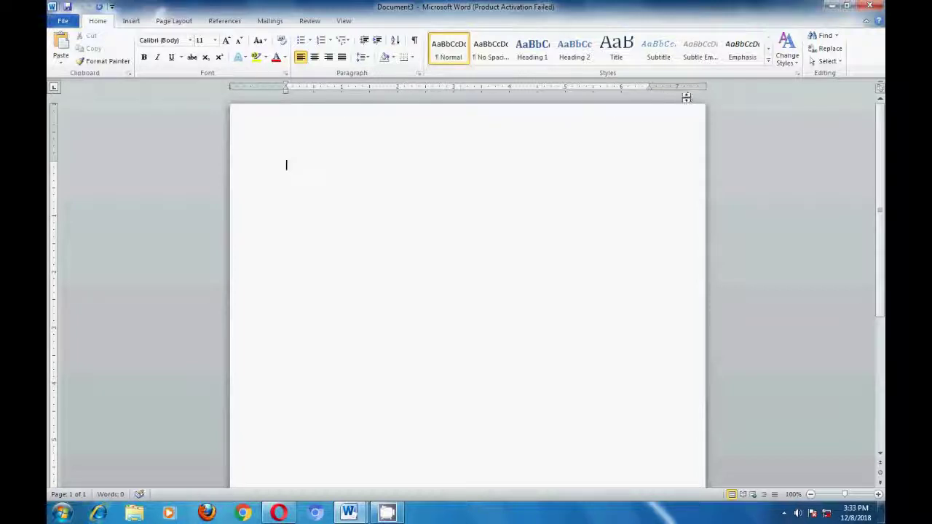
Hide the rulers with View Ruler, then show them again.
click(879, 89)
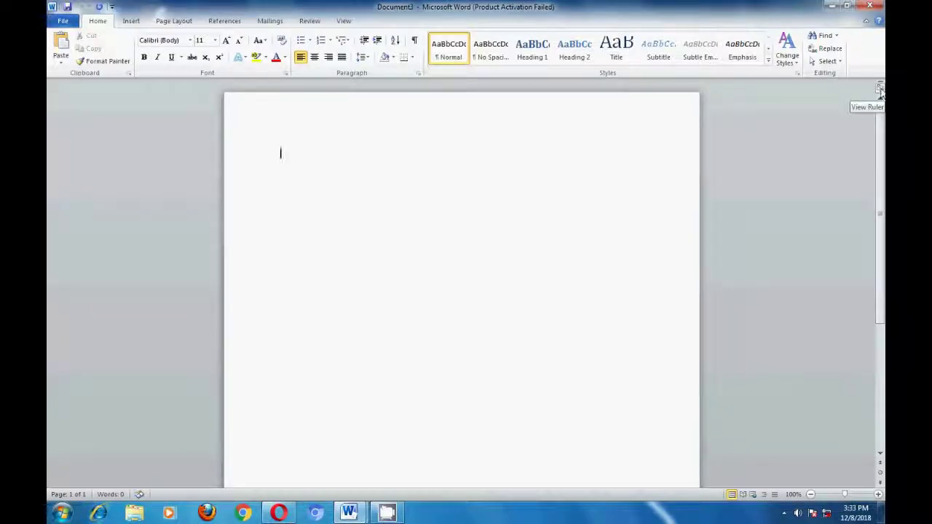
click(879, 89)
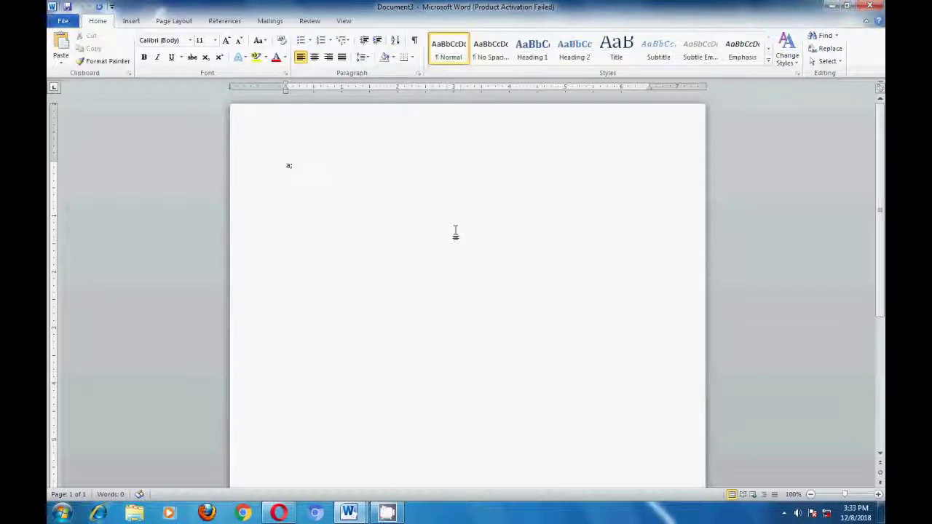
Type two paragraphs of random filler text, bringing the word count to 75.
text(dlfkasdf asdfasdf asd;fklsdf asdf;klsdf sdf ;)
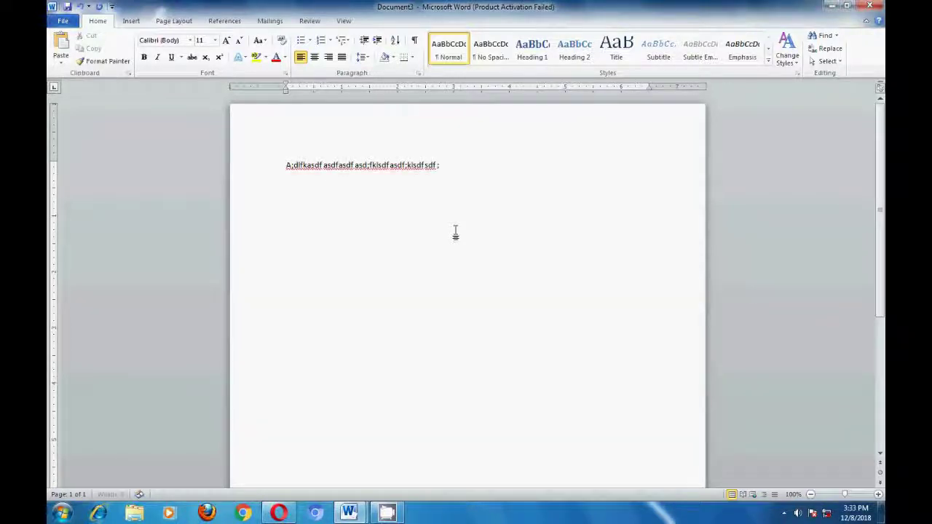
text(sdklfs adf;lasdf asdf;lksdf asd f;klasd)
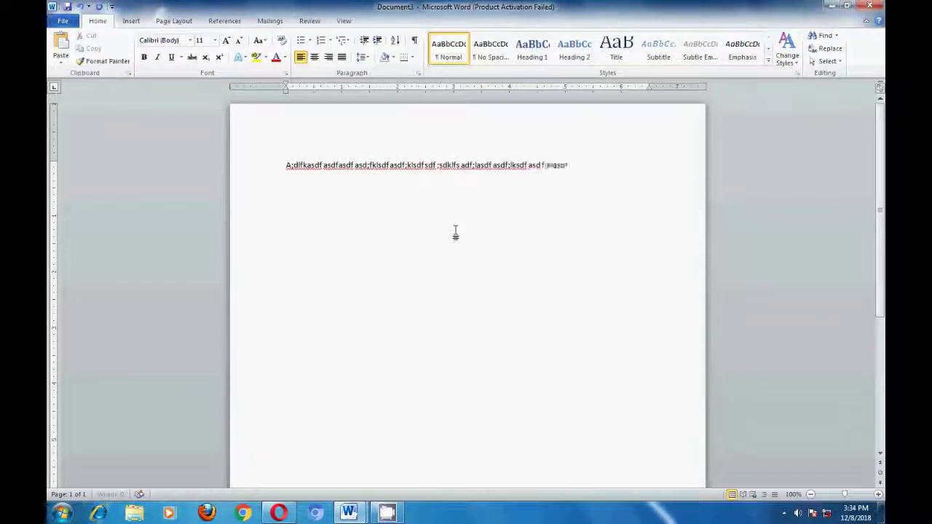
text(f asdf;kasdf asd;fklasd fasd f;klasdf asd;fasdf)
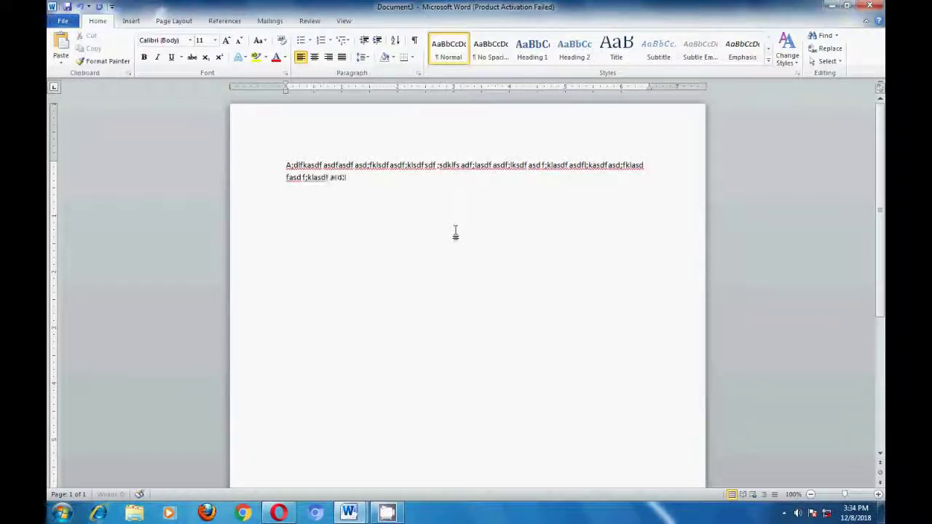
text(;fasd fas df asd f;klasdf asd fas df)
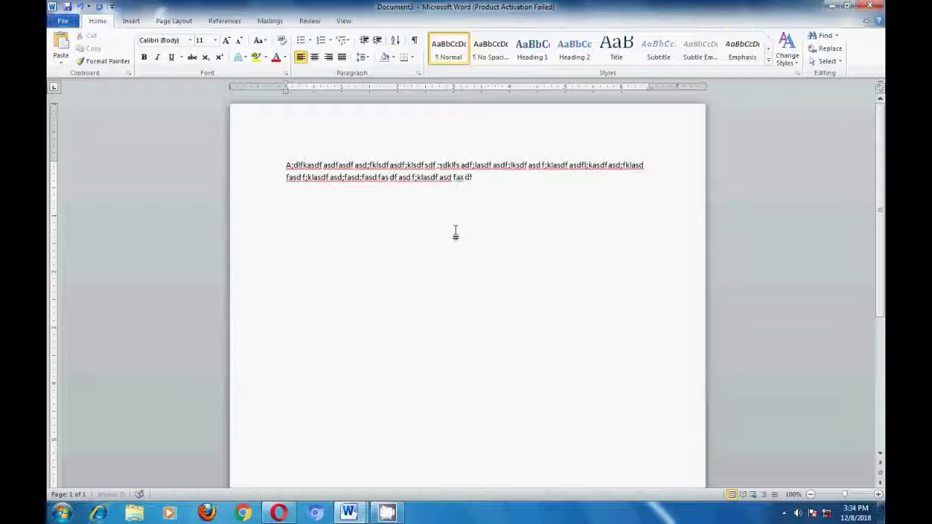
text(asdf asdf asd fasd fasdf asdfkl)
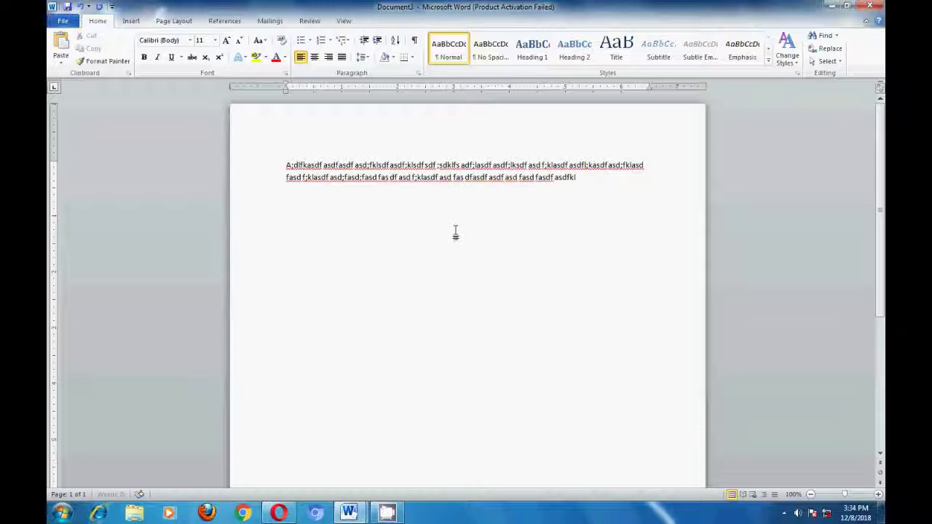
text(asdf asdf asdklasdf asdf asd f;alsdkf asdf)
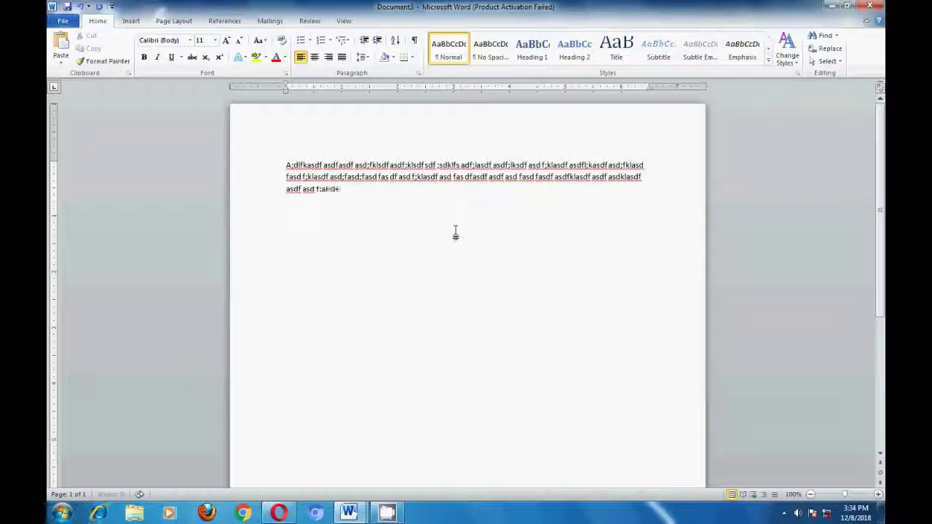
text( asdfkl;asd fasd fasd fasdf)
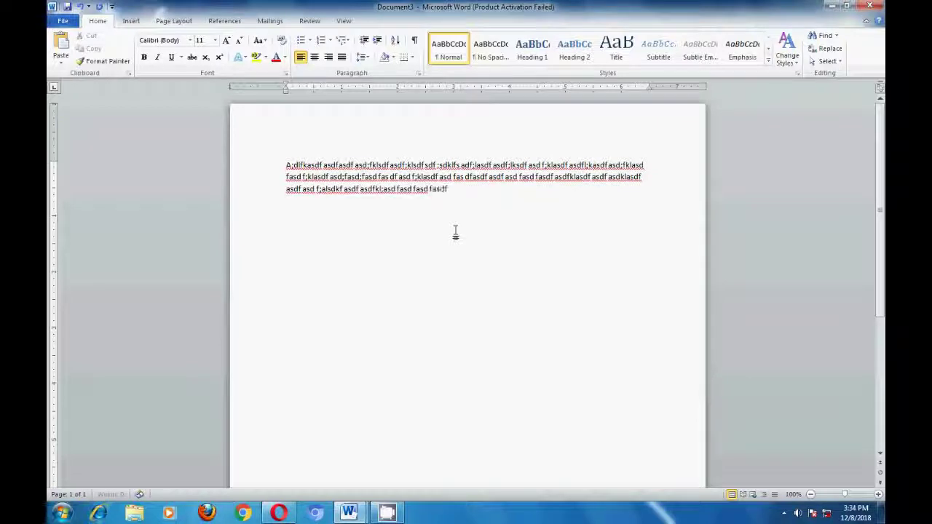
text( asdf asdf asdklf asdf asdfa sdfk)
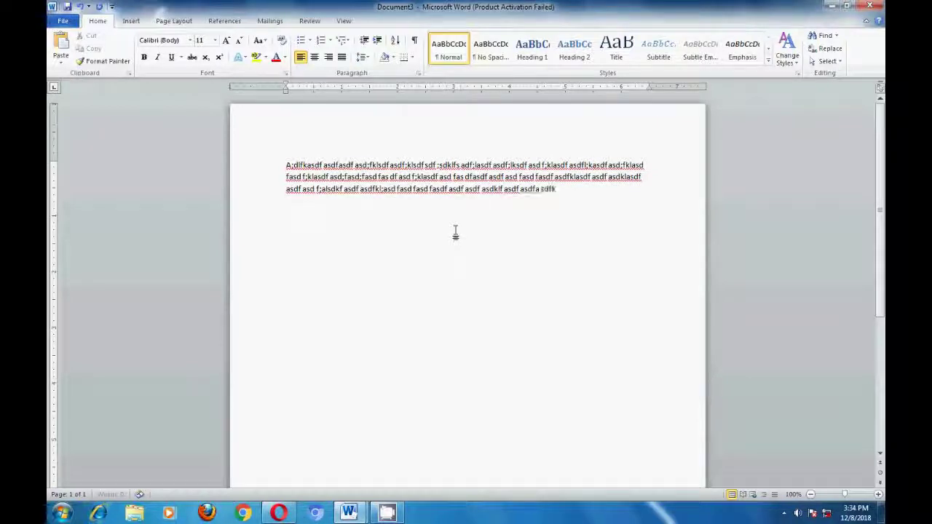
text(asdf asd;fasdf asdf;as dfa sdfasdfasdf)
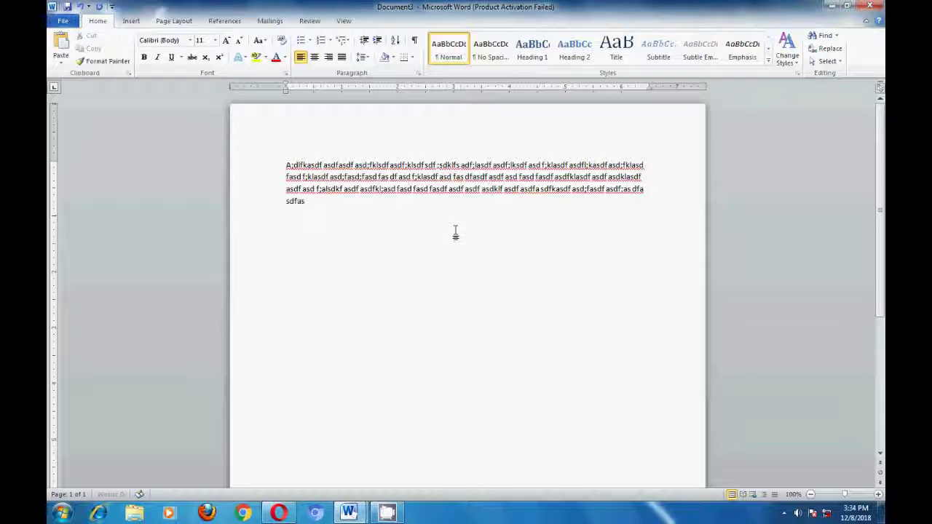
text(asdf asdf;asdf asdfasdf)
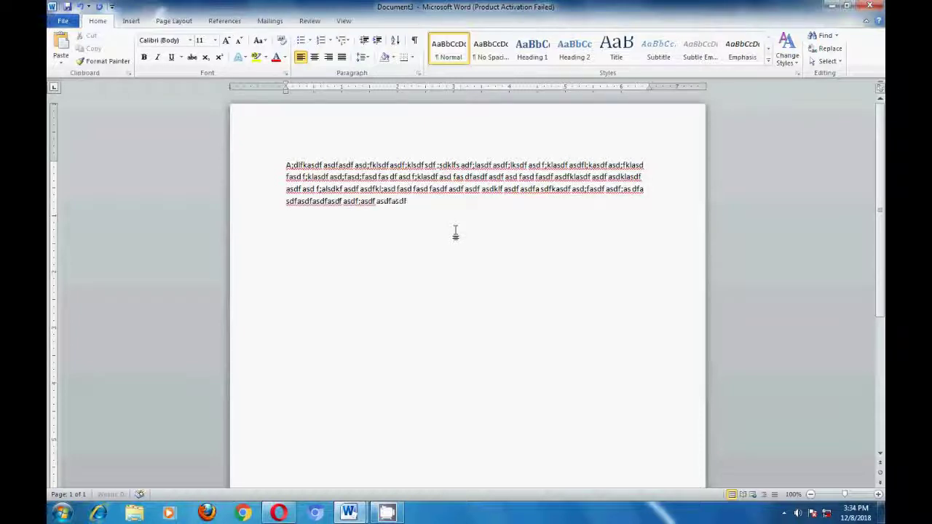
text(sdfasdfkasdf asdfl;kajsdklfasd fa sd)
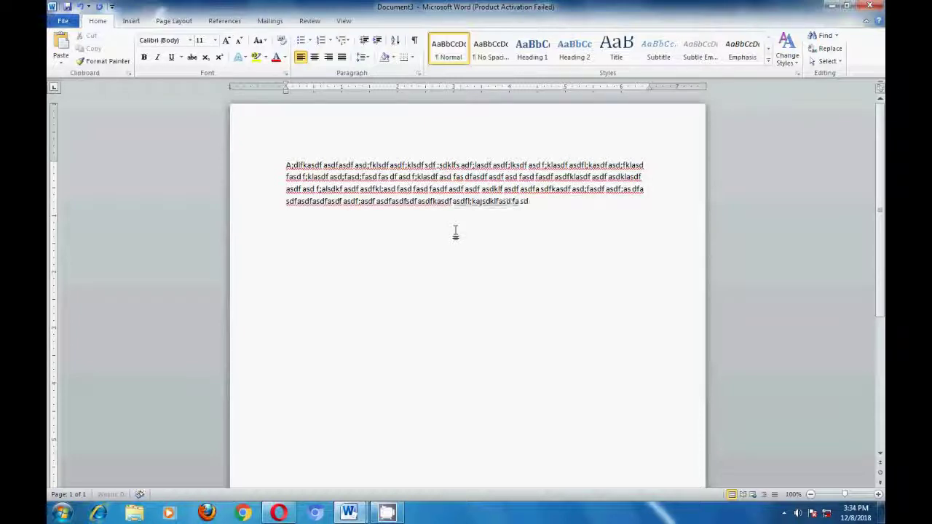
text(fasdf asdf asd fasdklfasd f asd;lfk)
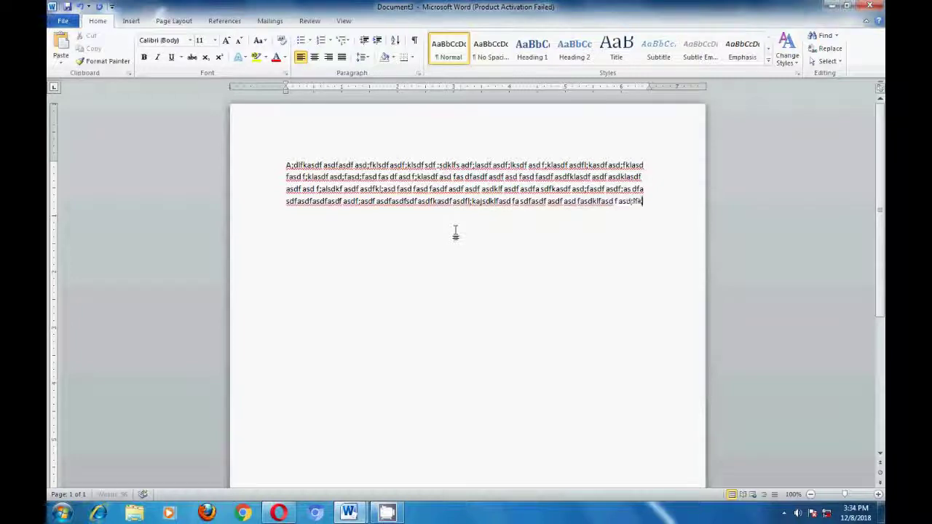
text(sdf aklsdljaklsdflasdfasdfasd fasdklfasdf)
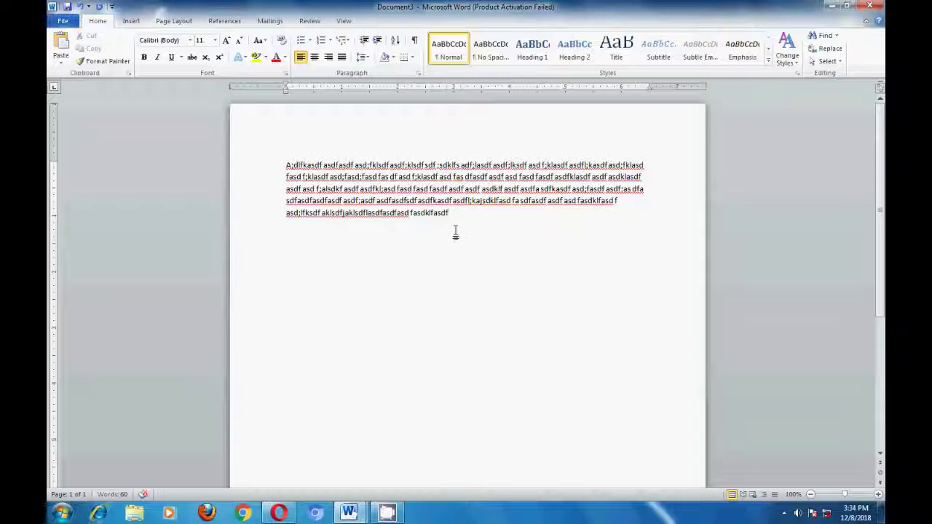
key(Return)
text(asdfsdfasdfsdfsdfsdflasd)
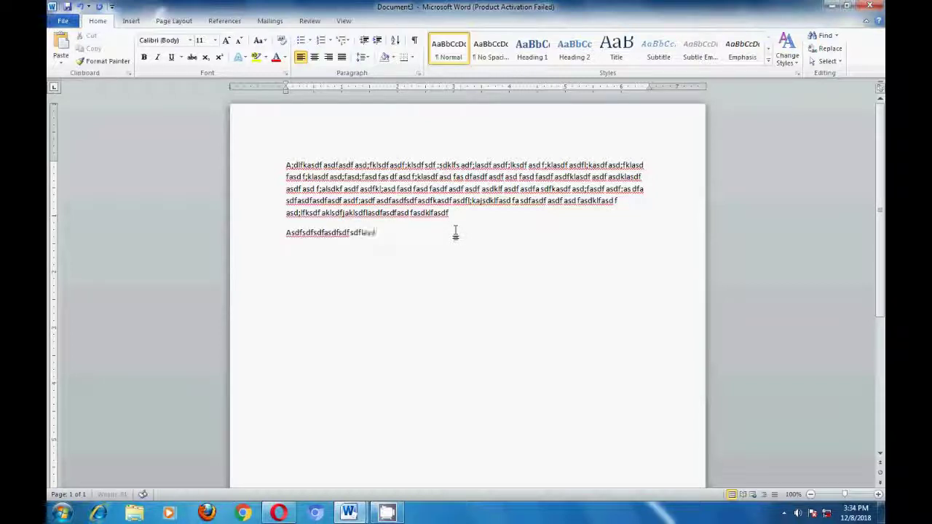
text(fasdflkasdf asdfasdf sadf;lasdf a;)
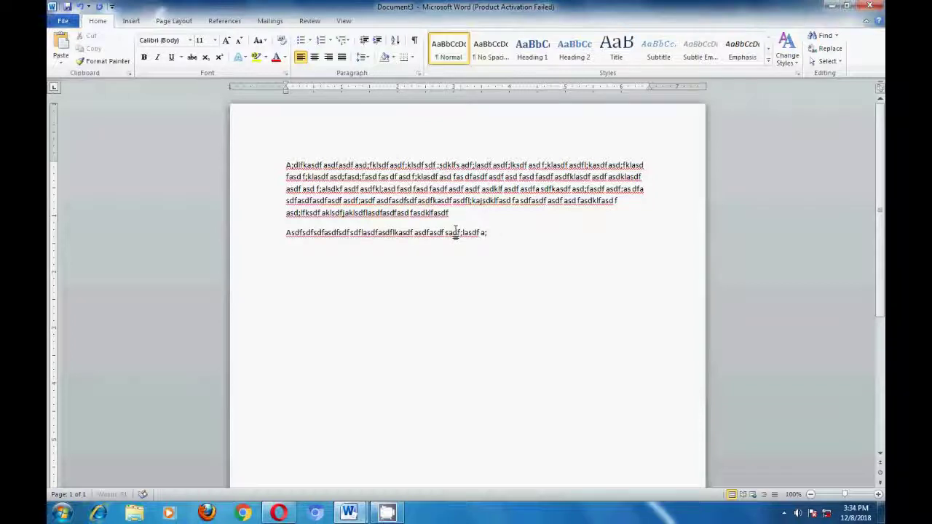
text(sdlkfa sdf;klsdfl;kajsd;fkasdf;lksdf asd;lfkasd fa; lksdf;j;aklsdf asdf l;k)
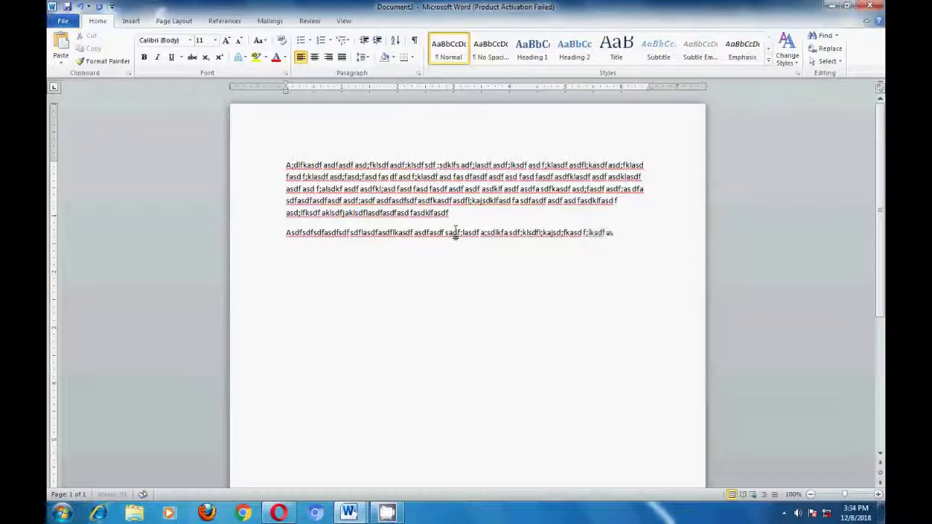
text(asdfl;kasdjf)
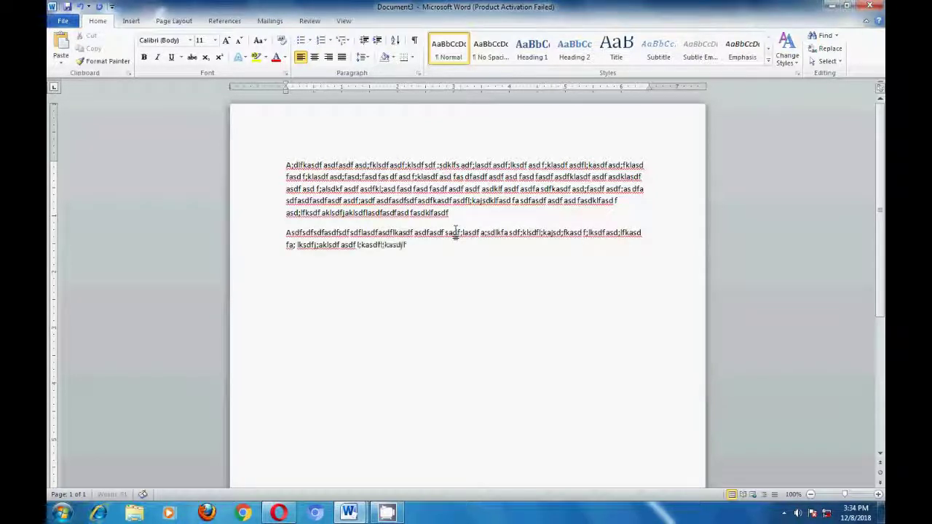
text(asdfl;kasdf asdlkfasd ;fklasdfkl;jasdkl;f)
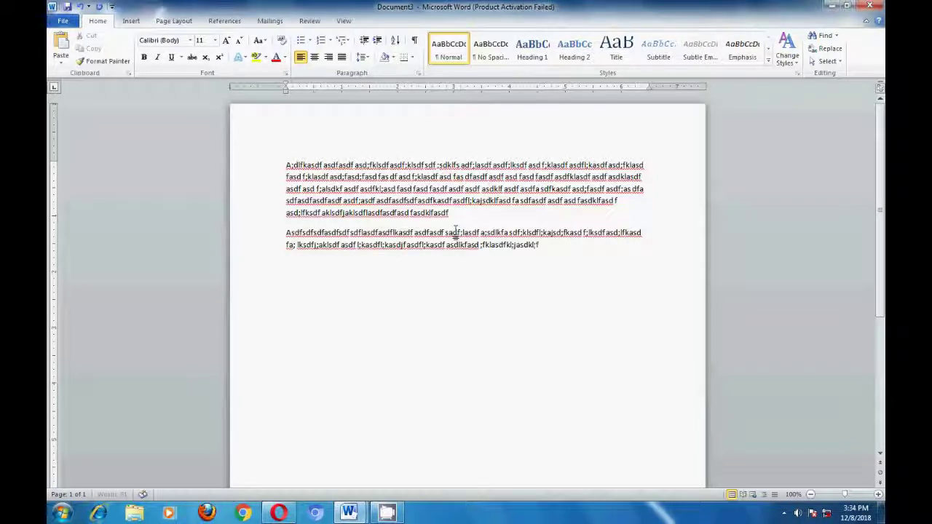
text(asdf)
scroll(502, 347, down, 1)
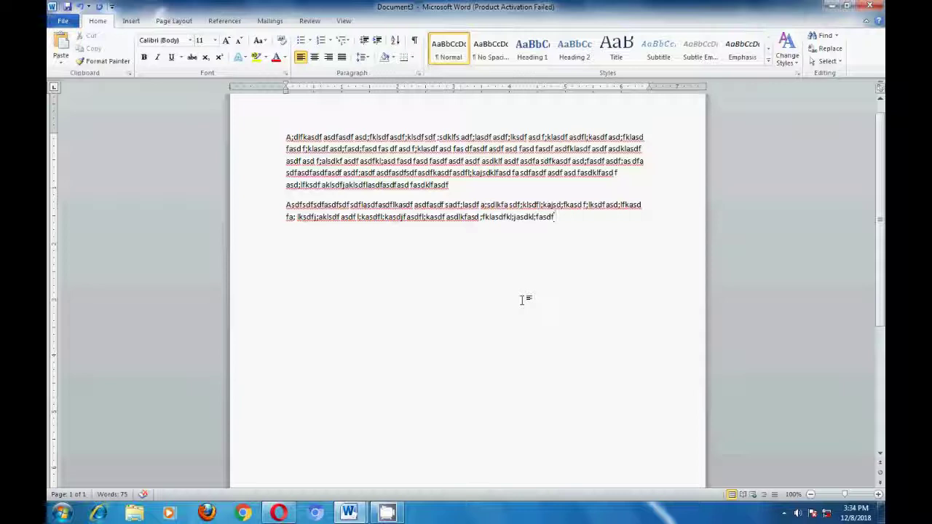
text(sdfsdfsdfsdfsdfasdf)
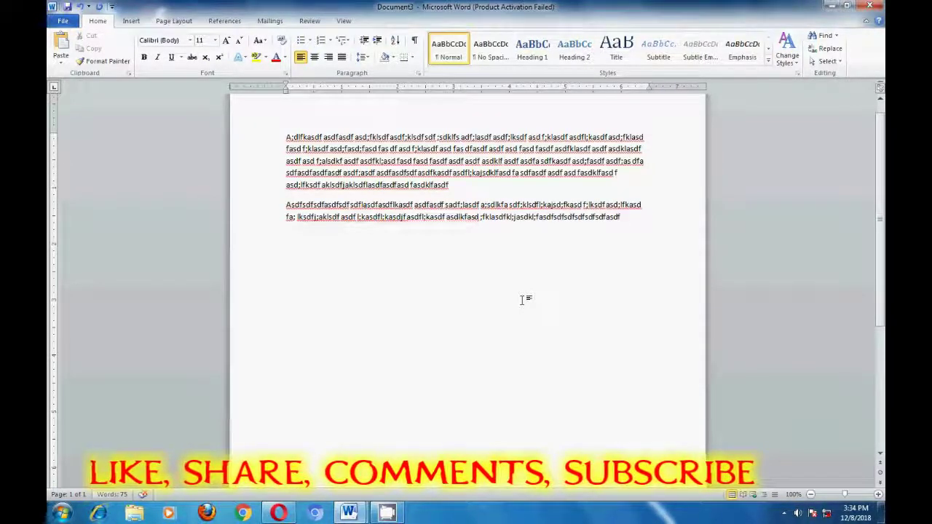
Add an 'Asdf' line and a long line of short filler words ending in 'fad'.
key(Return)
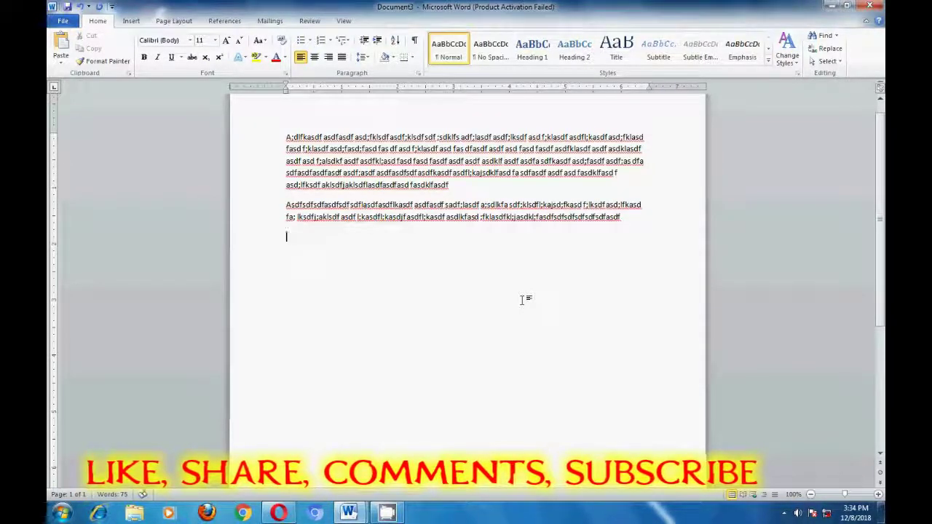
text(Asdf)
key(Return)
text(dasf asd fa sdf asd f asdf as df asdf asdf )
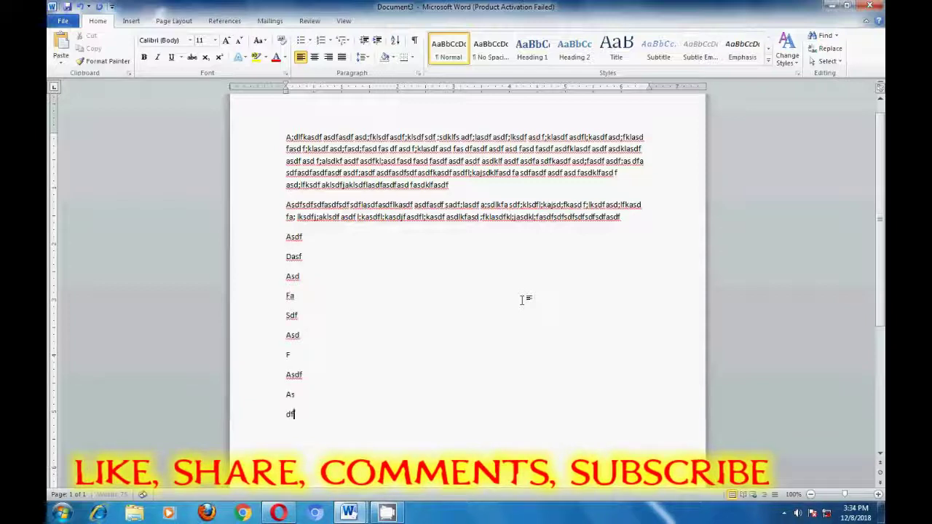
text( asdf asd fa sdf asdf asdfasd)
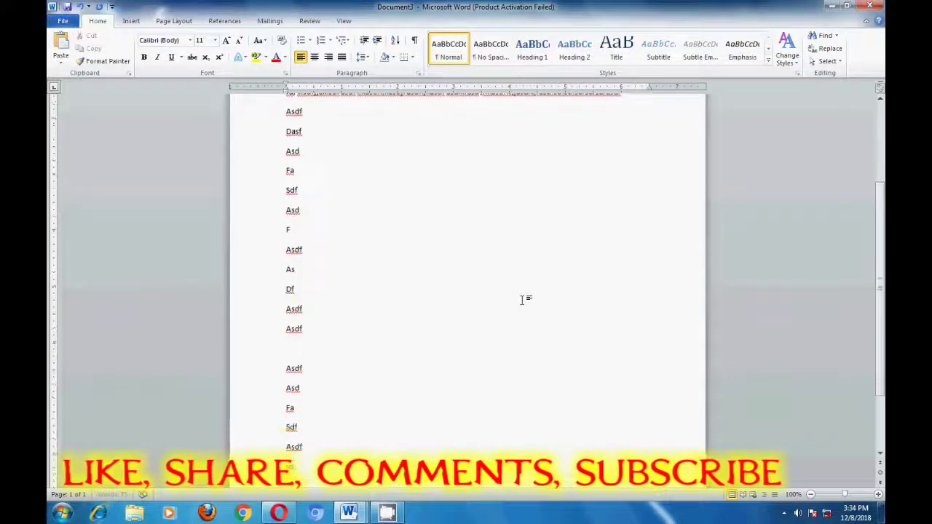
text( asdf asd fad)
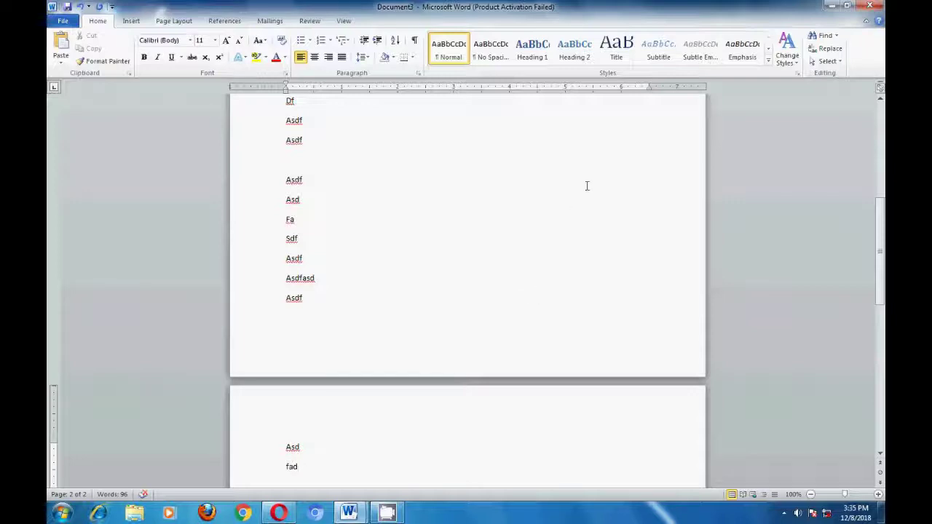
scroll(431, 228, down, 3)
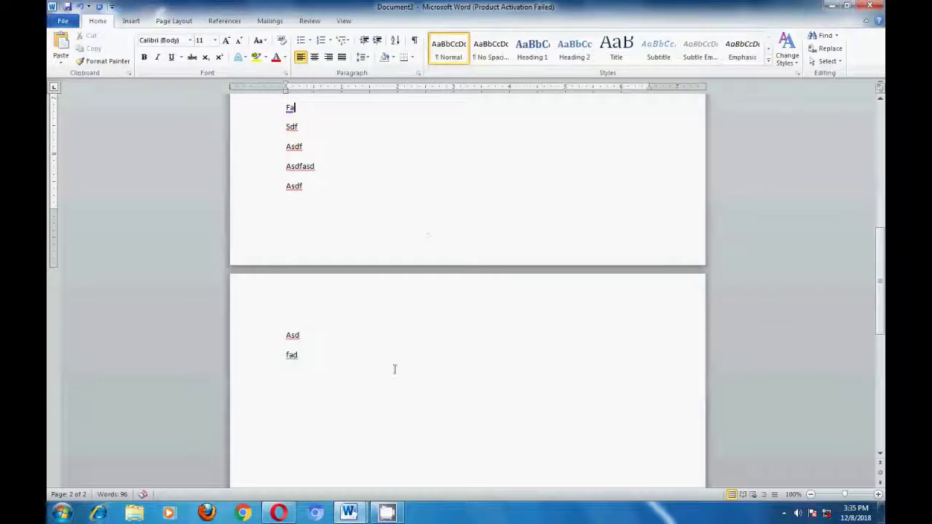
Extend 'fad' to 'Fadasdf' and add 'Sdaf', 'fd' and 'f' lines below it on page 2.
click(388, 376)
text(asdf)
key(Return)
text(sdaf)
key(Return)
text(fd)
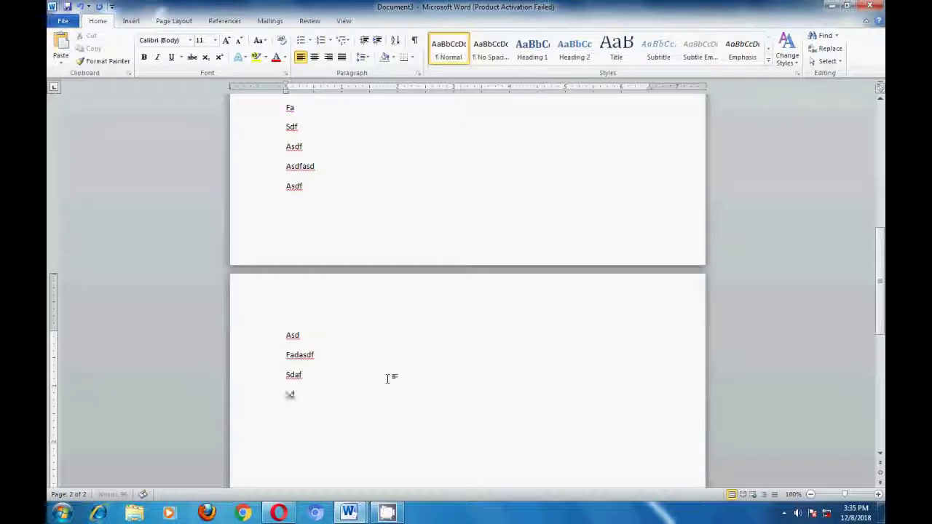
key(Return)
text(f)
scroll(388, 377, up, 3)
scroll(387, 379, up, 9)
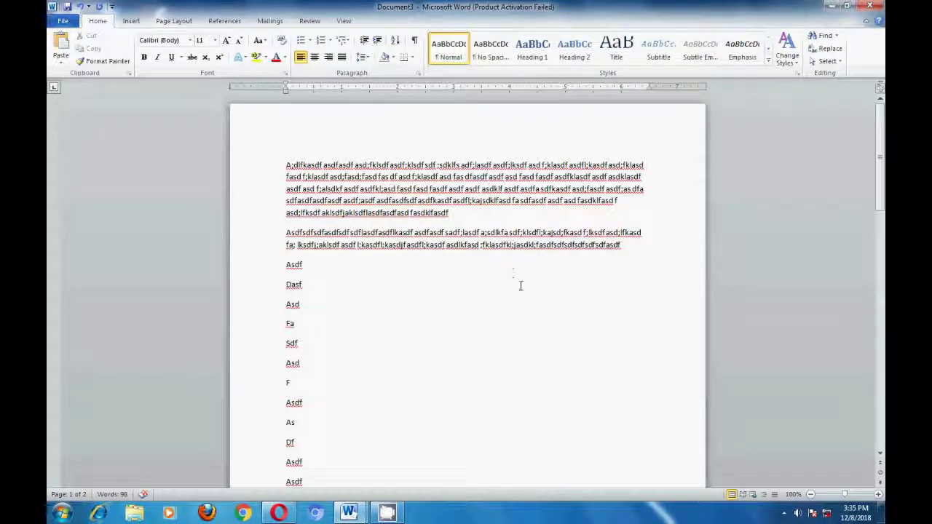
scroll(439, 240, down, 8)
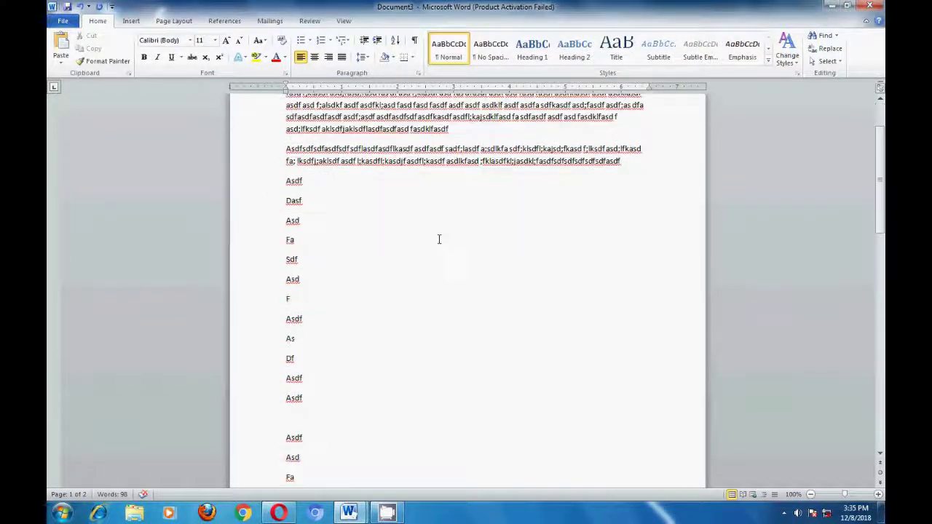
scroll(435, 276, up, 8)
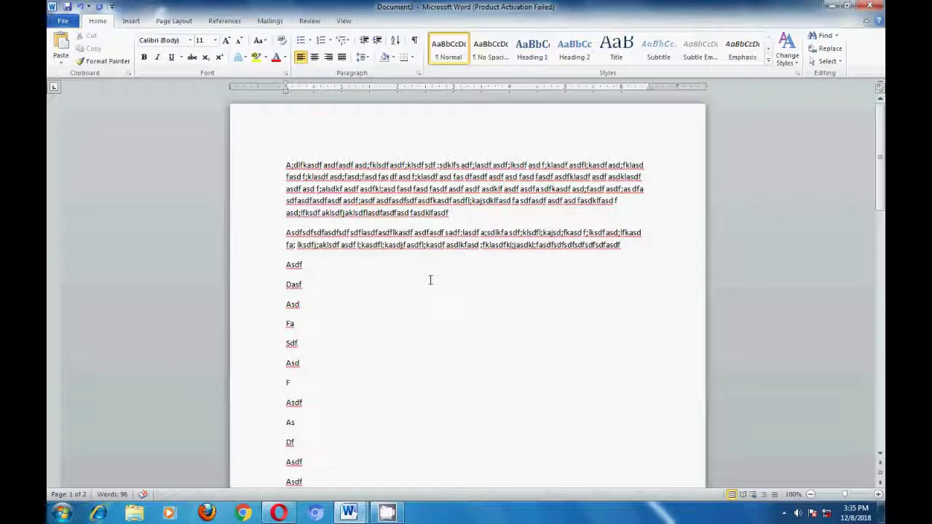
scroll(430, 280, down, 6)
scroll(430, 280, up, 3)
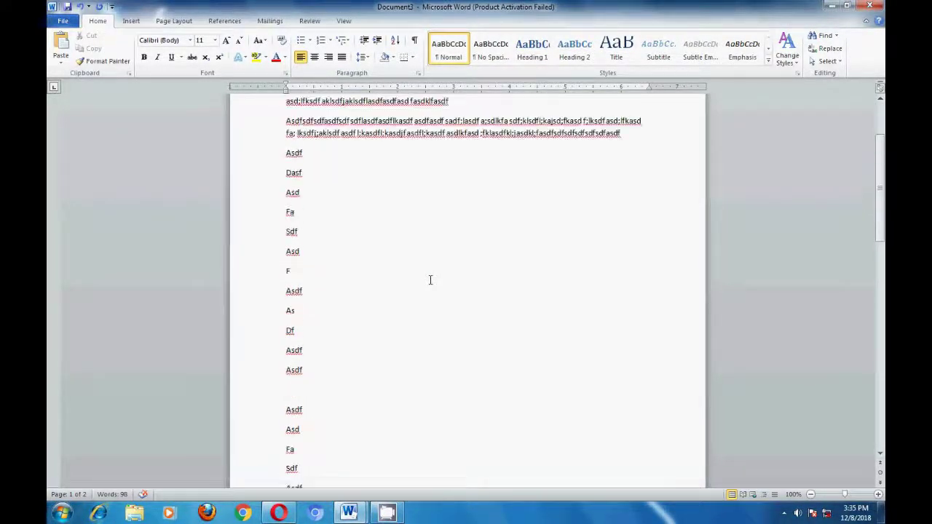
scroll(430, 280, up, 3)
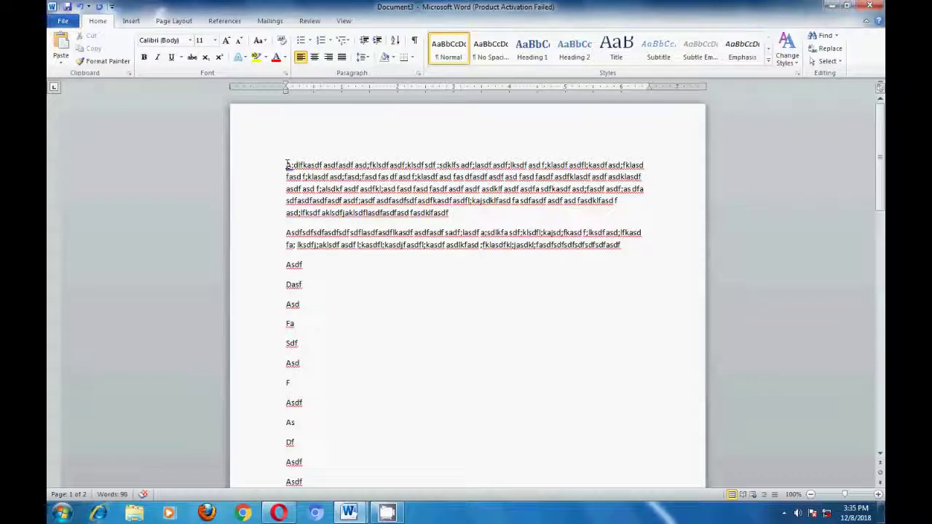
Select both filler paragraphs at the top of page 1, redoing the selection once.
drag(287, 165, 567, 249)
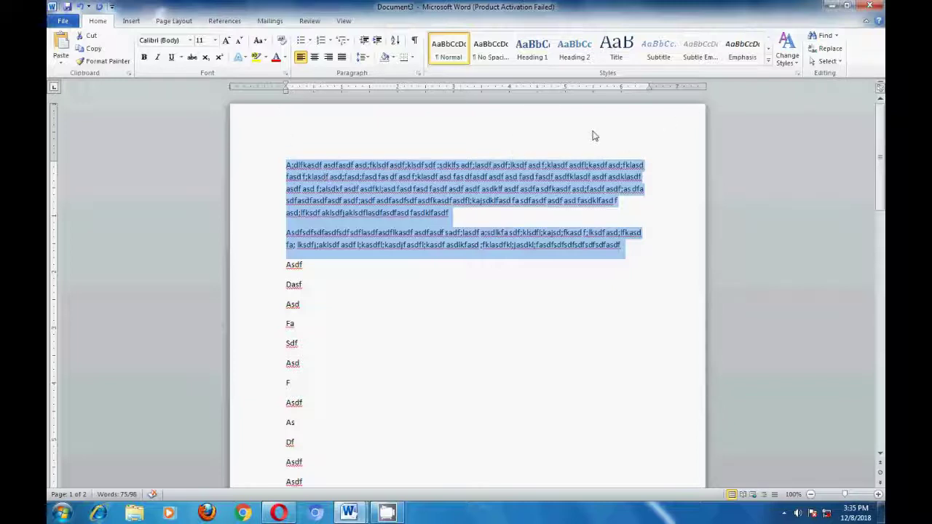
click(472, 222)
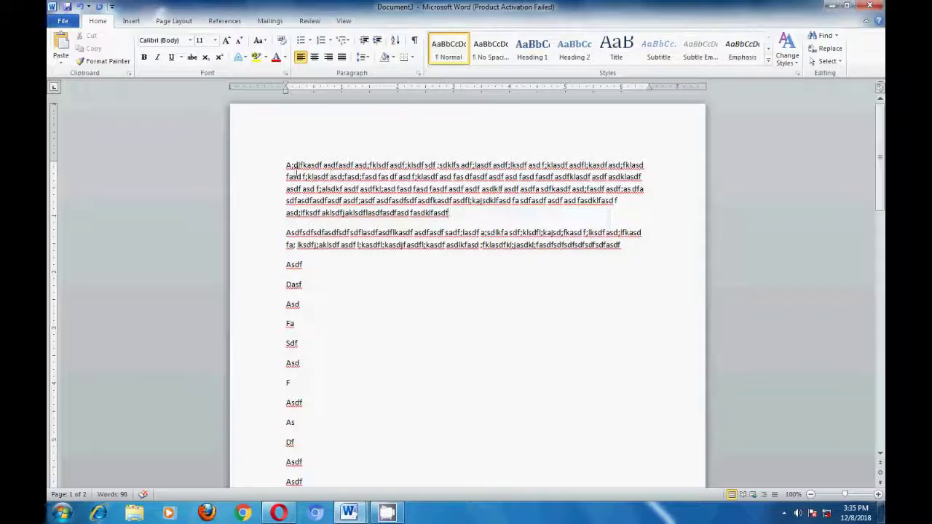
drag(286, 165, 623, 246)
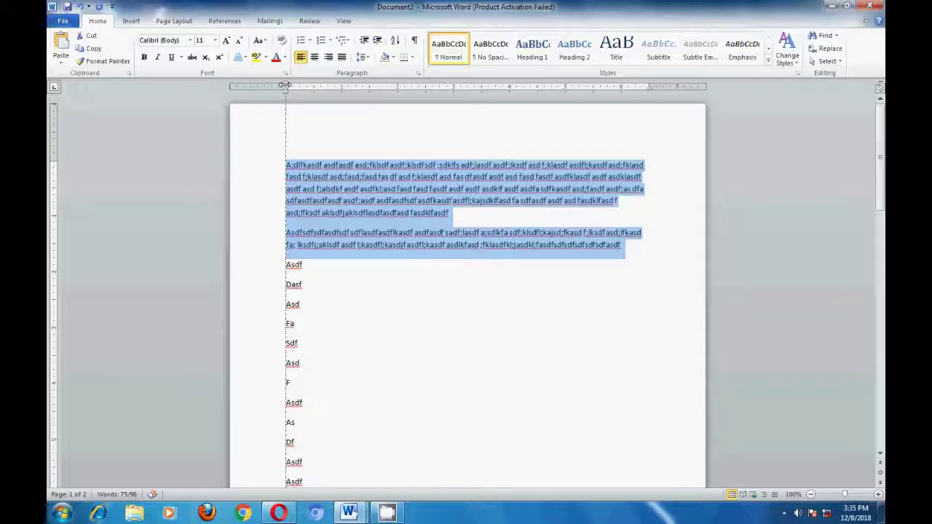
Move the ruler's left marker further left and the right marker further right, then deselect.
drag(285, 84, 299, 86)
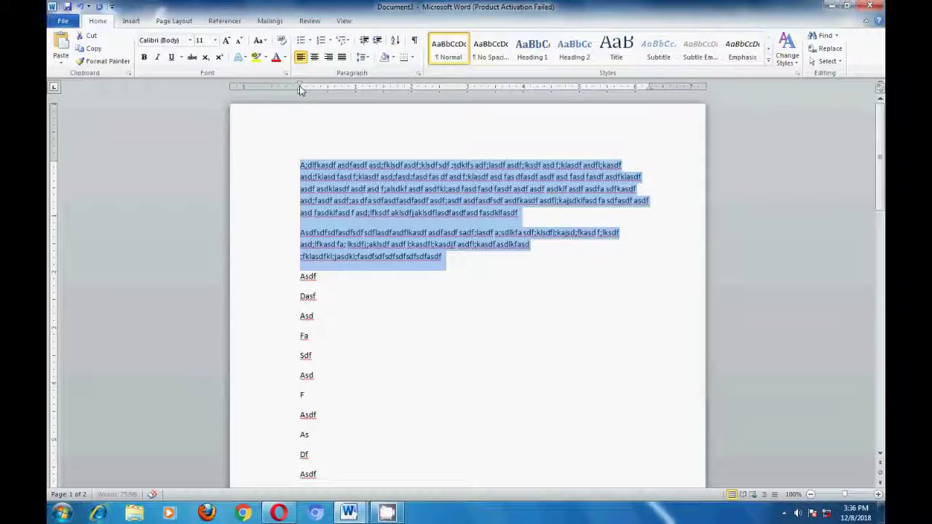
drag(301, 88, 269, 90)
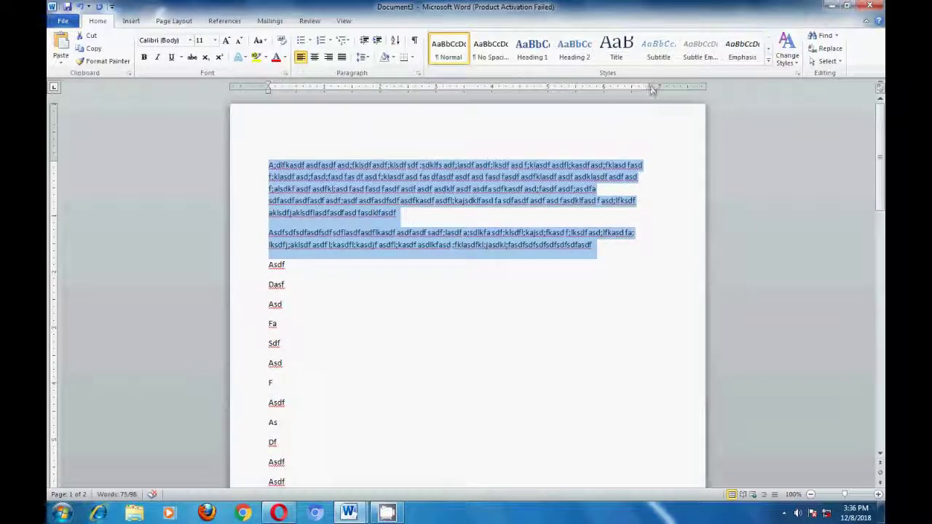
drag(648, 85, 665, 86)
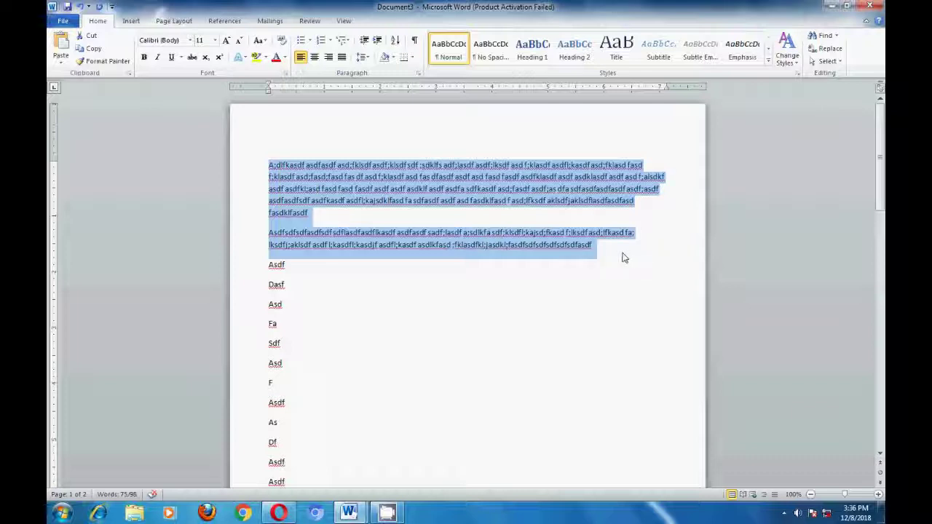
click(362, 222)
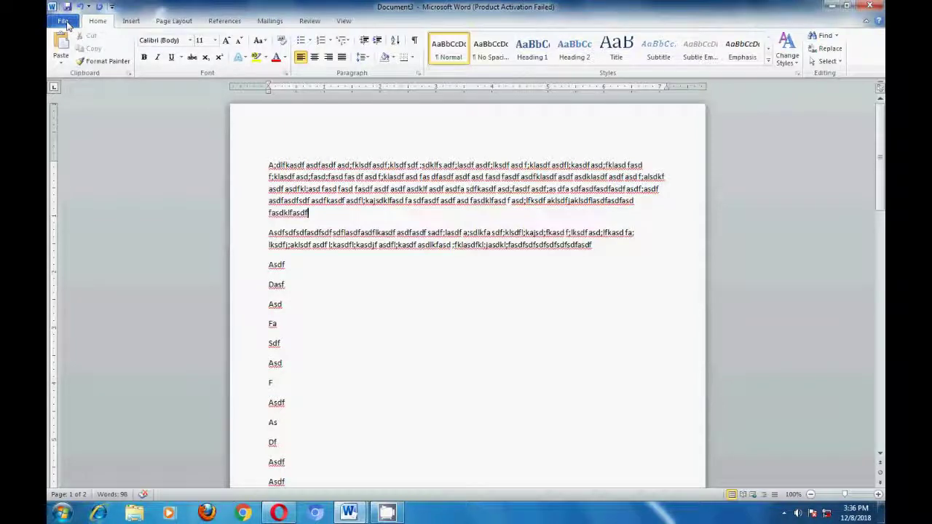
Show the File Info page for Document3, listing 2 pages and 98 words.
click(64, 21)
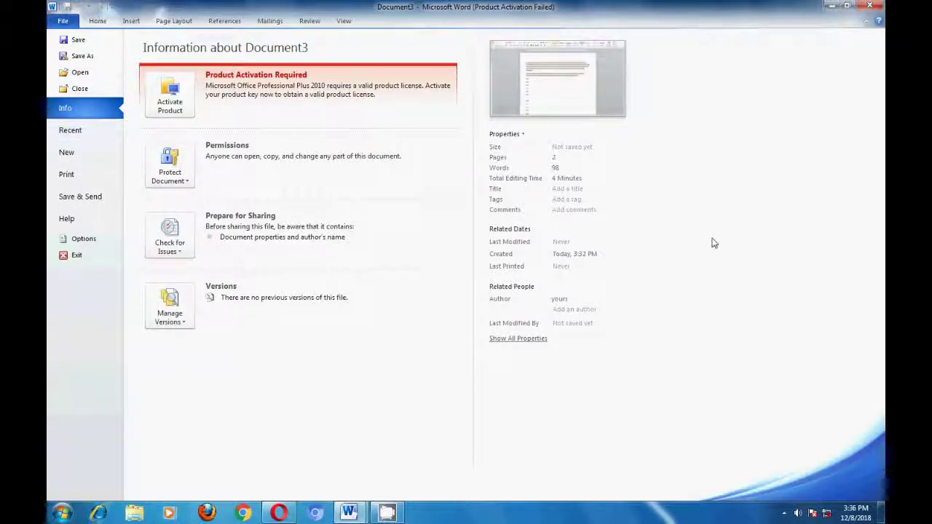
click(572, 80)
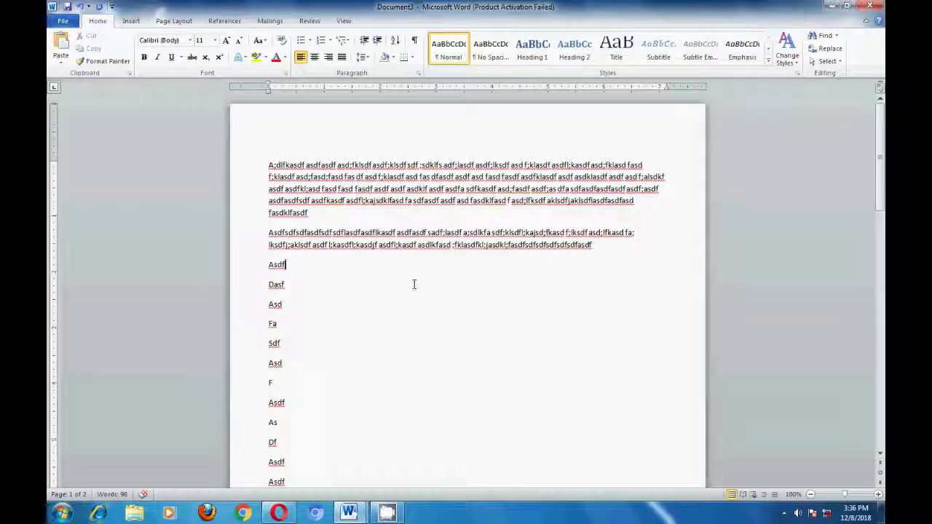
click(64, 21)
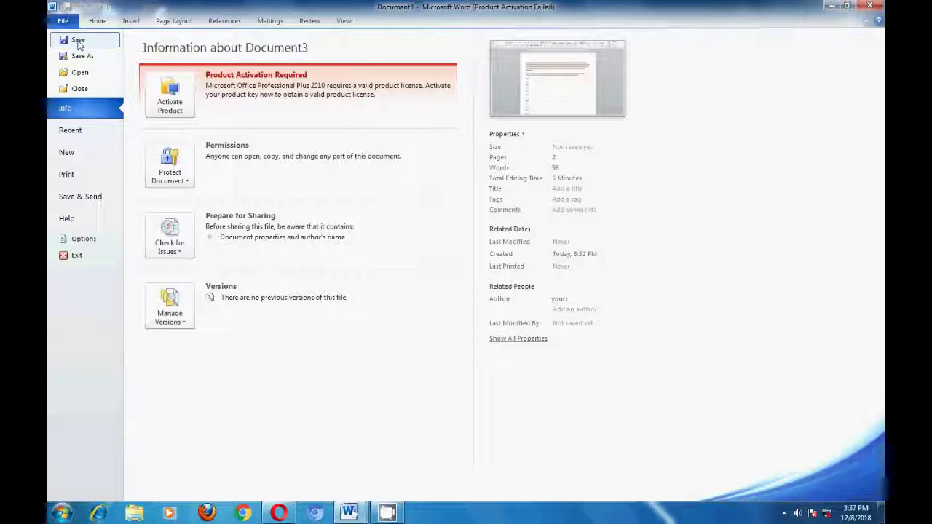
Save the document in the Desktop folder with the file name 'letter'.
key(Escape)
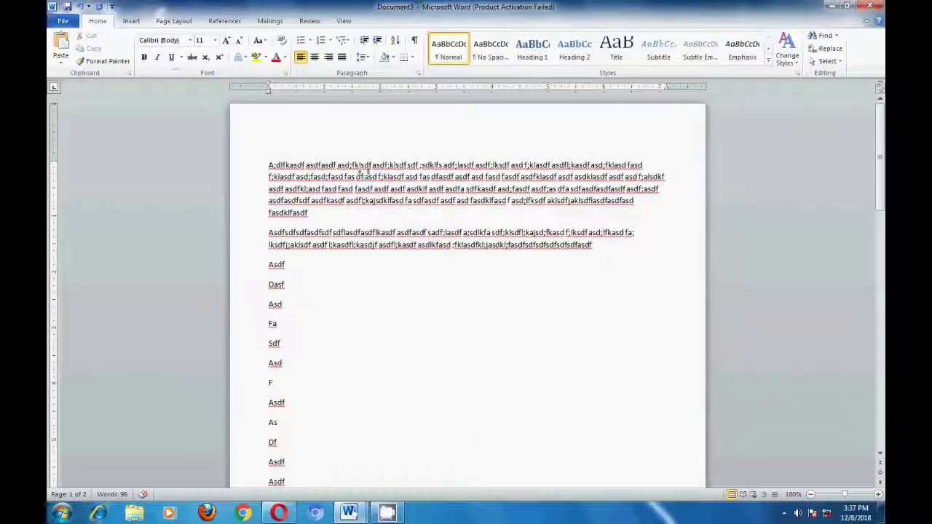
key(ctrl+s)
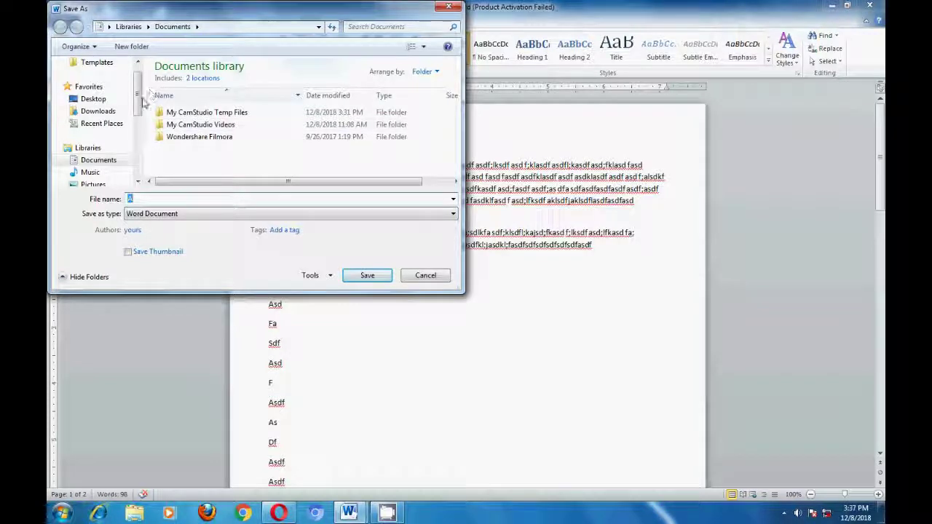
scroll(138, 109, down, 2)
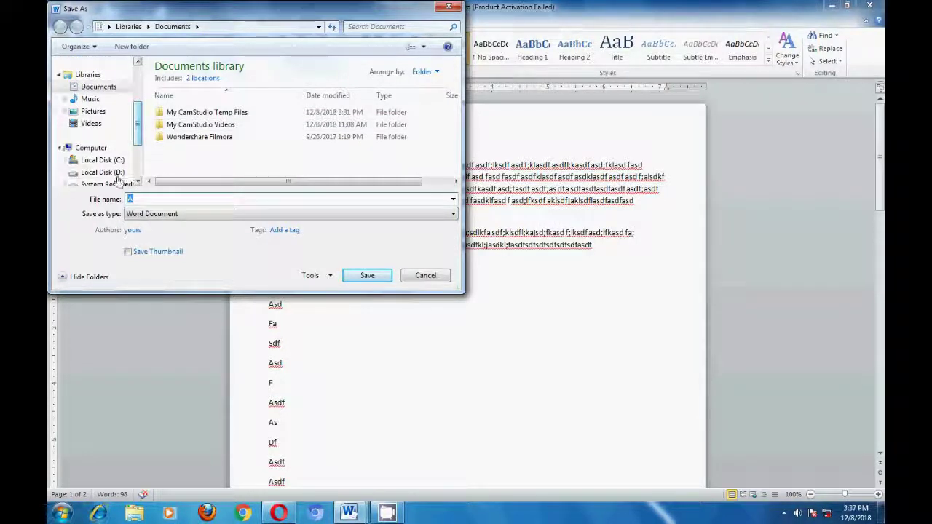
scroll(136, 117, up, 3)
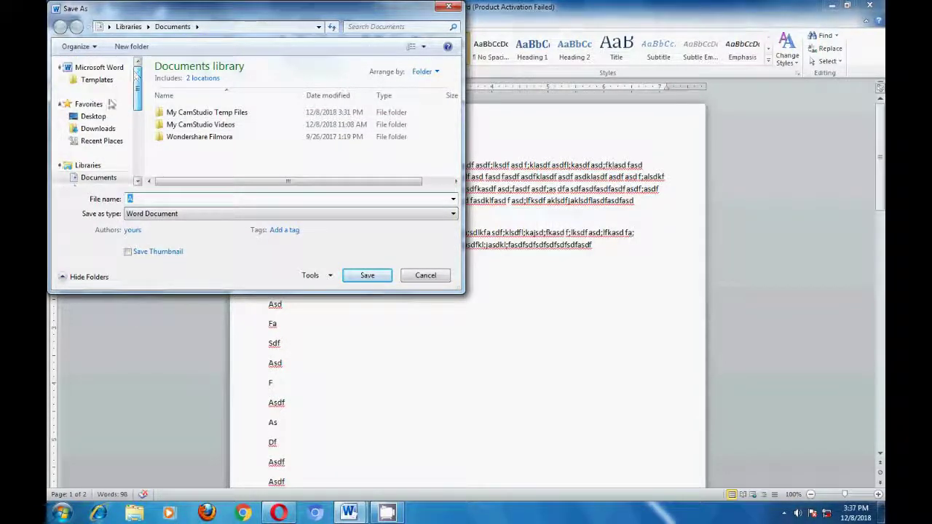
click(93, 117)
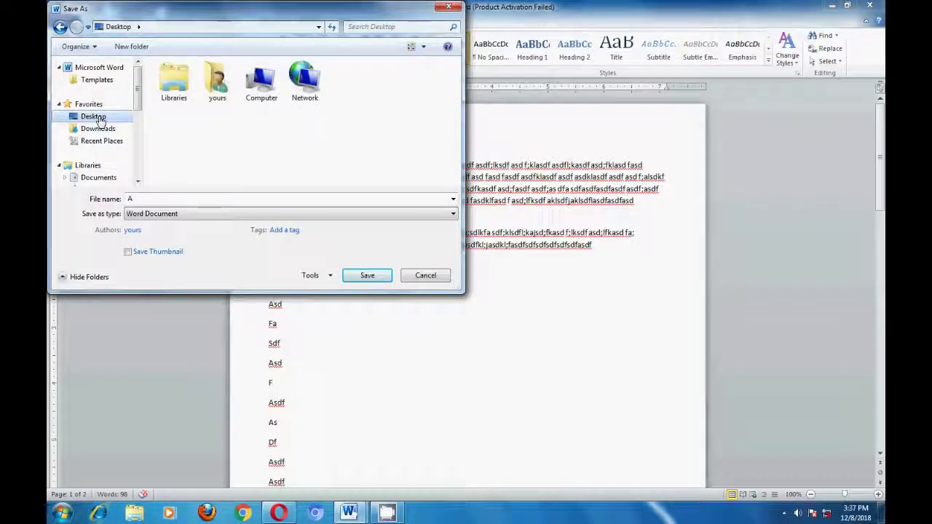
scroll(140, 132, down, 2)
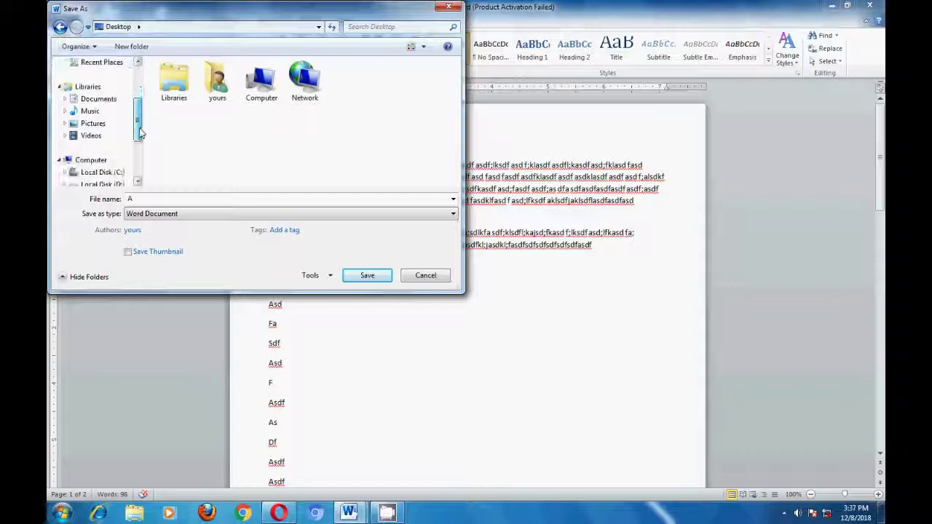
drag(141, 132, 138, 160)
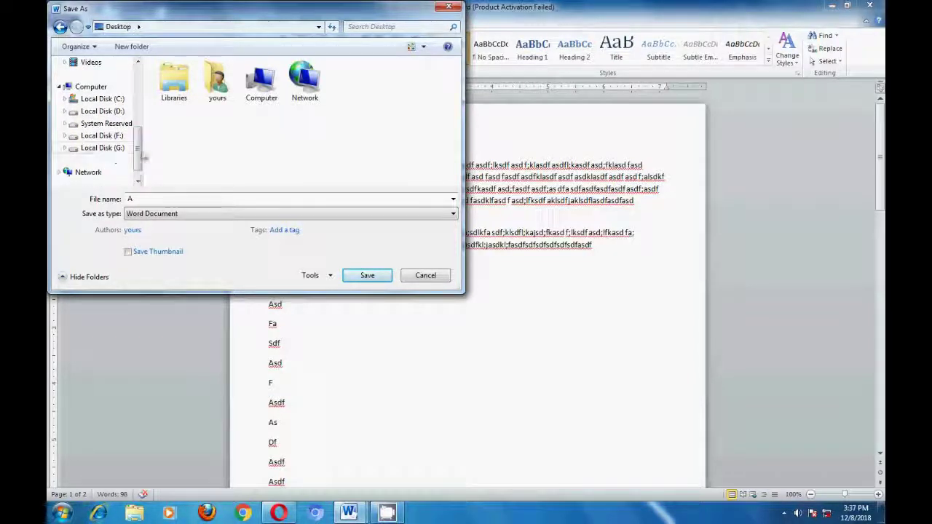
scroll(109, 120, up, 5)
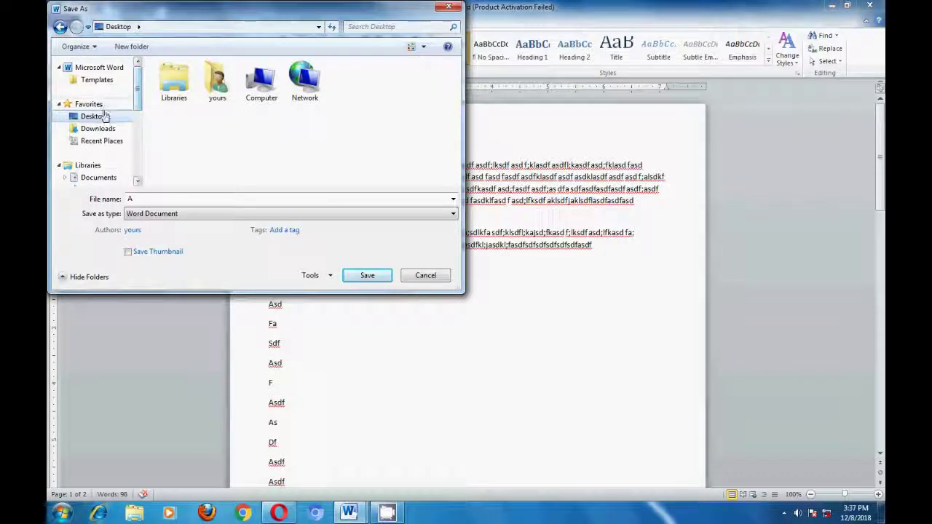
click(102, 119)
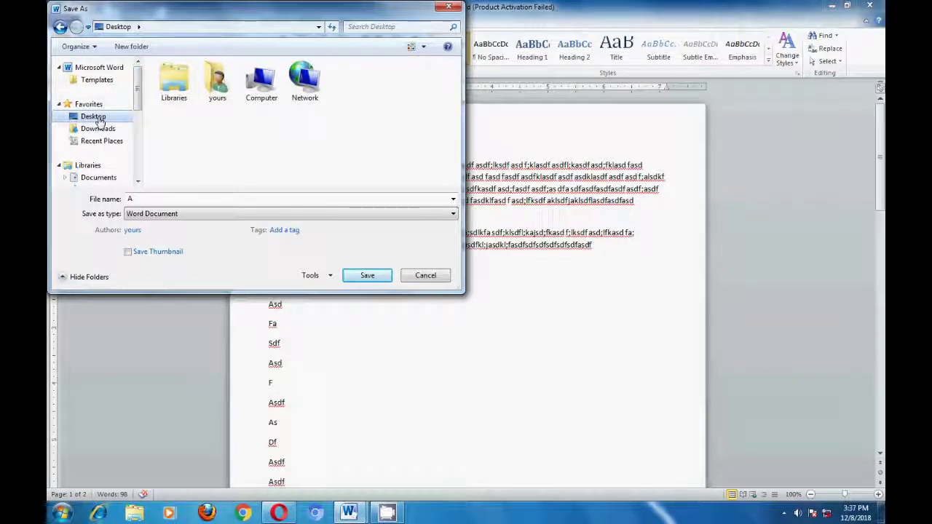
click(145, 202)
double_click(146, 199)
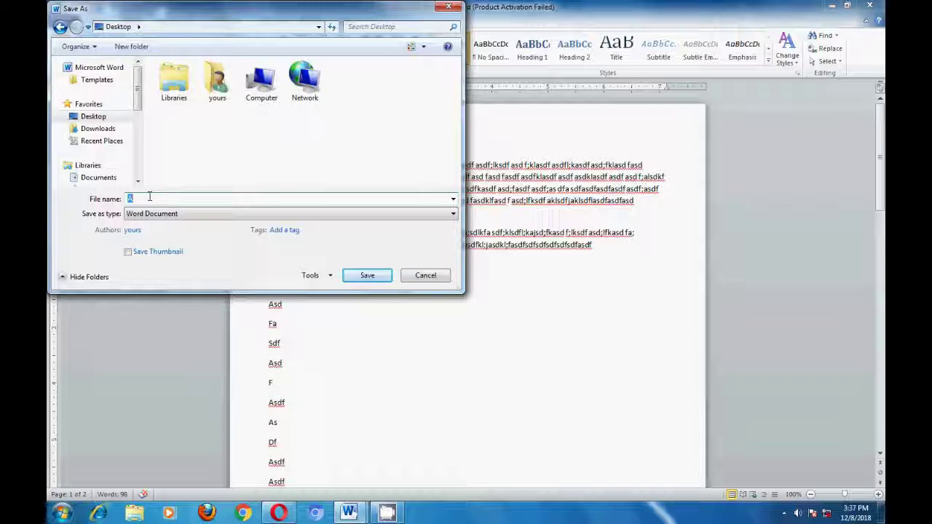
text(letter)
click(356, 275)
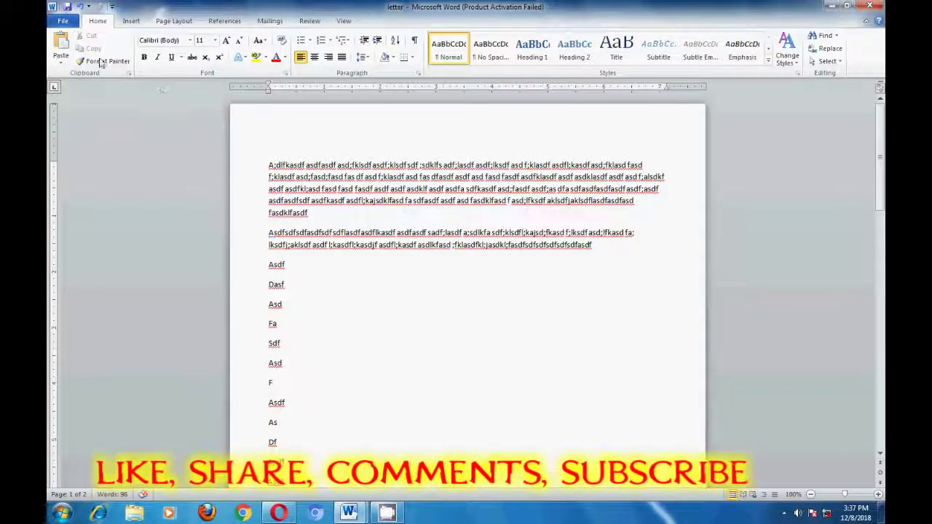
Create blank document Document4 from the File > New options.
click(62, 21)
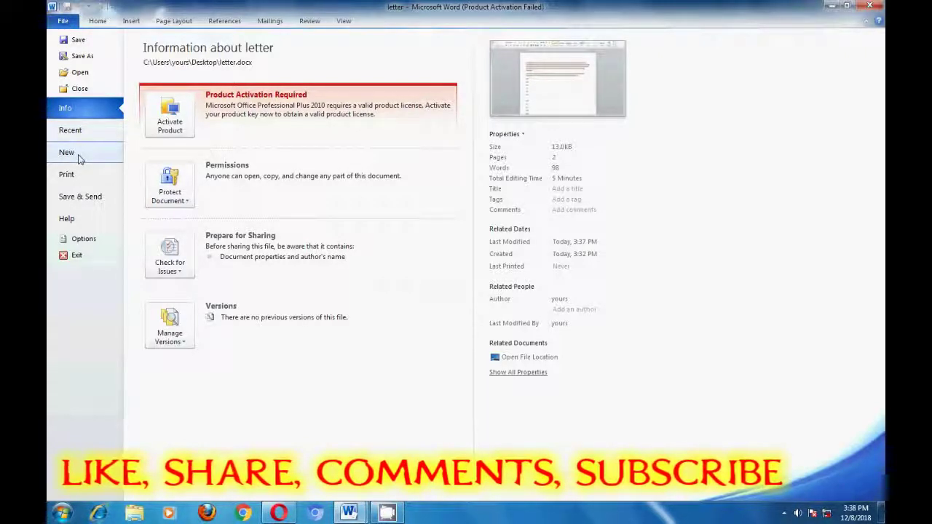
click(73, 155)
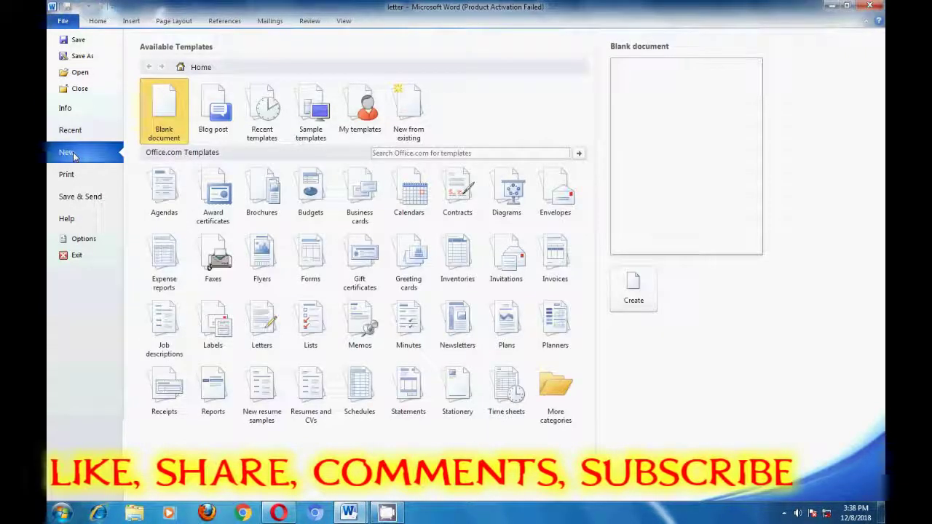
double_click(166, 107)
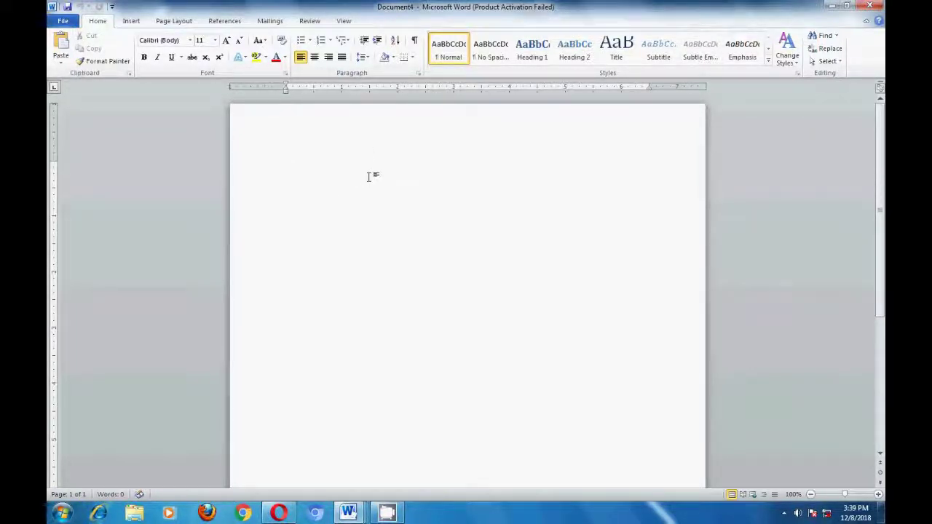
Type a long run of filler text beginning 'Asdfkasdfka sdfa sdfklajsdf asdf' on the blank page.
text(Asdfkasdfka sdfa sdfklajsdf asdf;lkasdf)
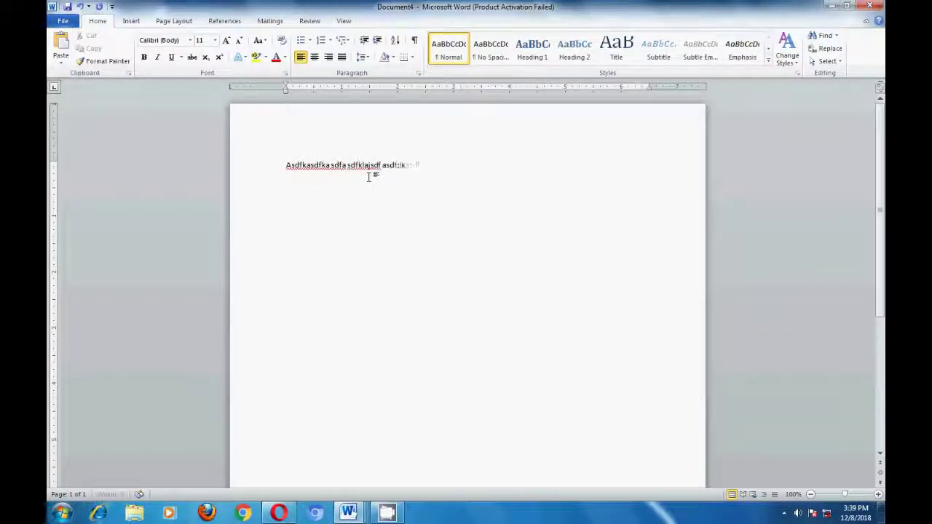
text( a sdfaksdf asdf;laksdf asdl;fkja)
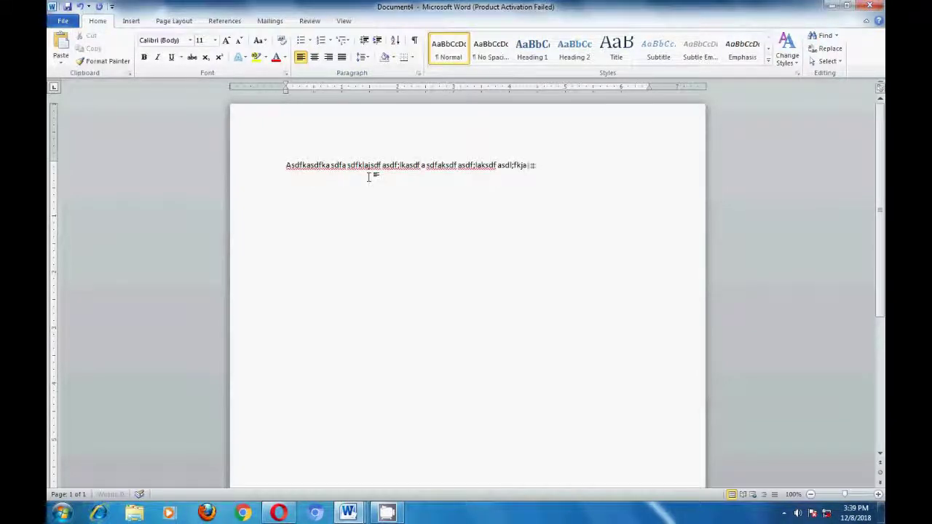
text(sdfa sdf;klajsdfa sdf a;lksdfja dsf asdf)
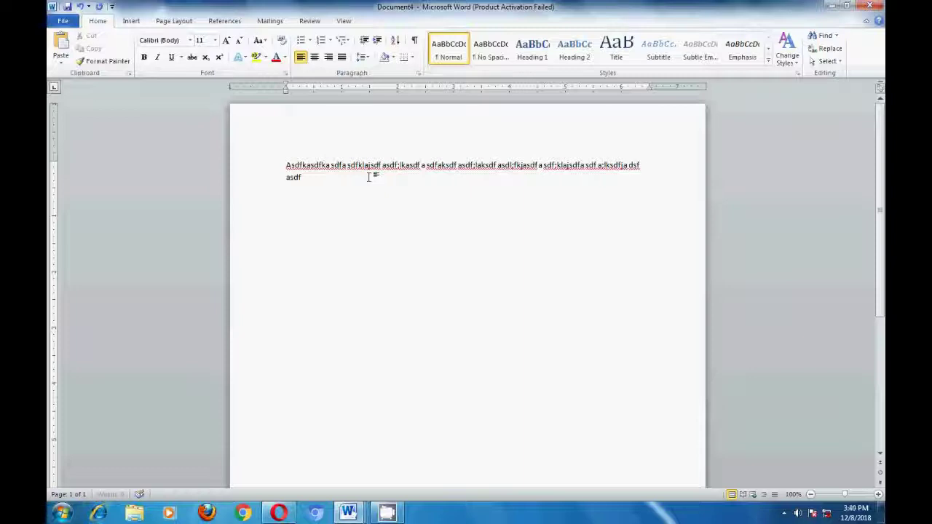
text(a sdfa ksdfasd fasdfasd fasdklf)
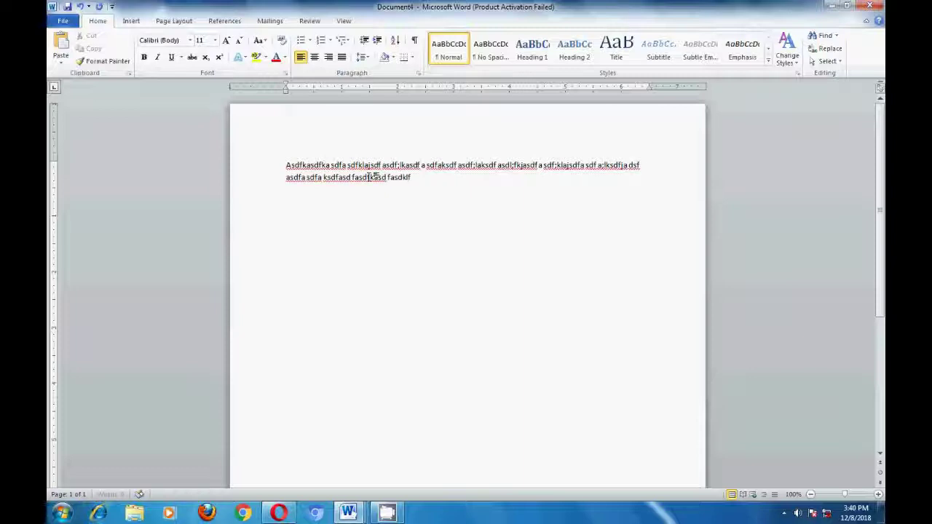
text(a sdfklasdf asdlfkasdkl;fa sdfl;ajsdf)
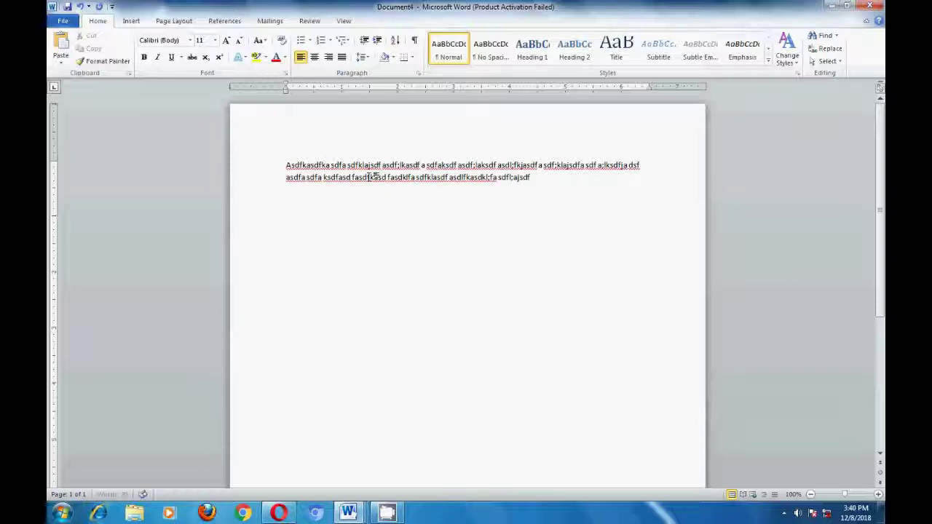
text(;asdf asdl;fkasd fa;lsdf a sdfklasdf asdf kasdf ;alsdkjfa sdf;lkasdf)
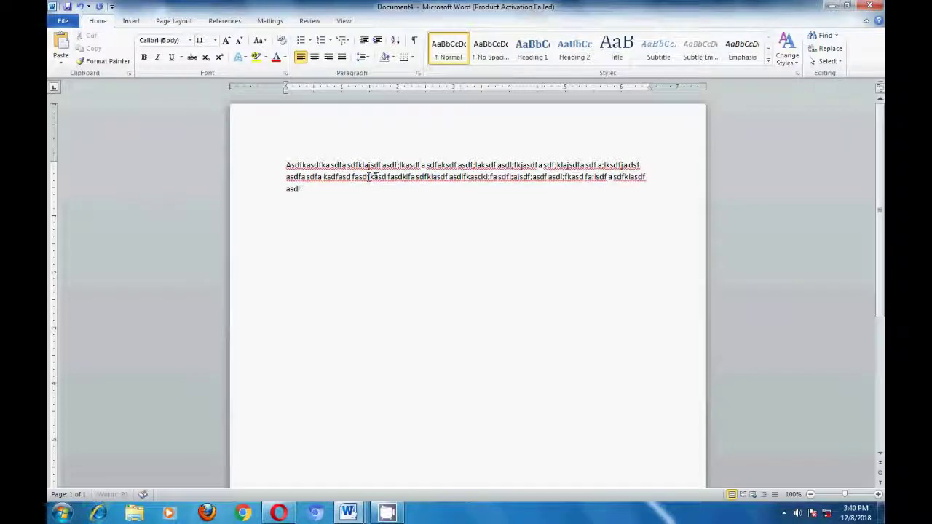
text( asdf asd)
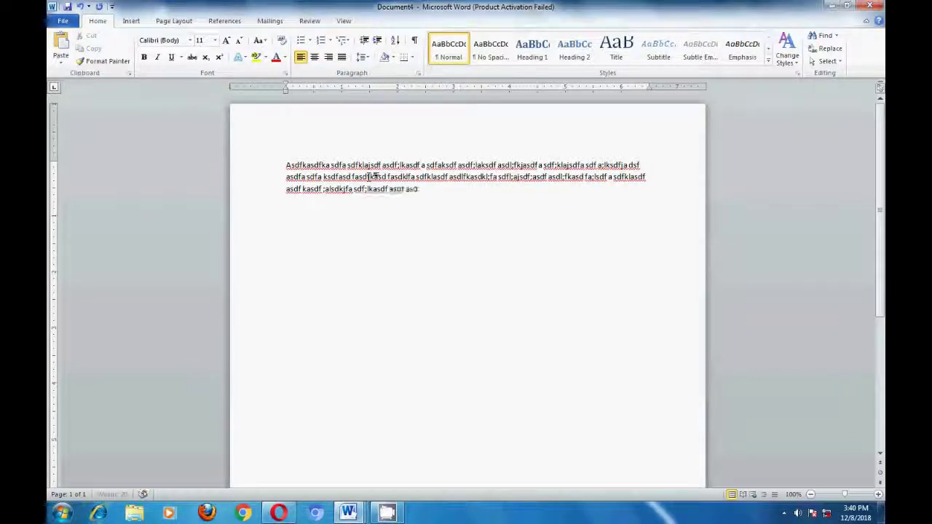
text(fasdf asdfasdf asdfasdf as)
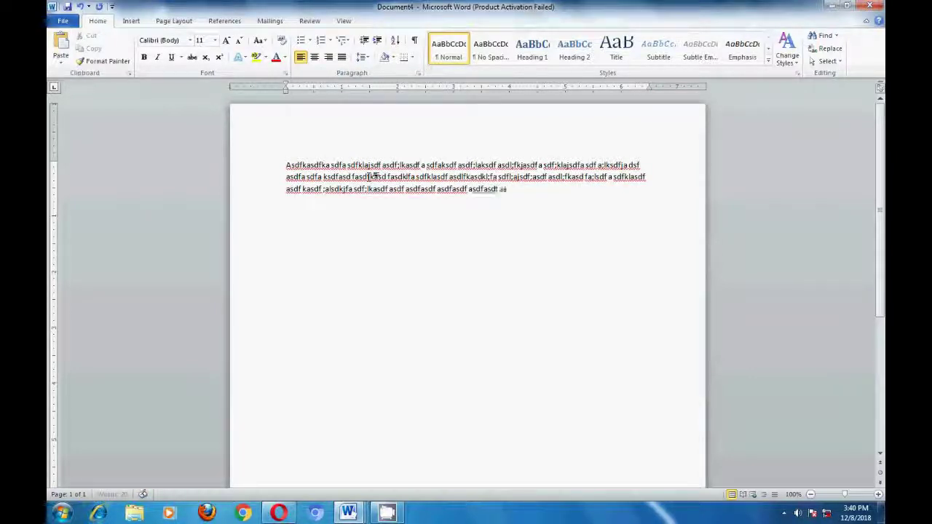
text(d;fklasdf asd fkasdf asdf asd fasd)
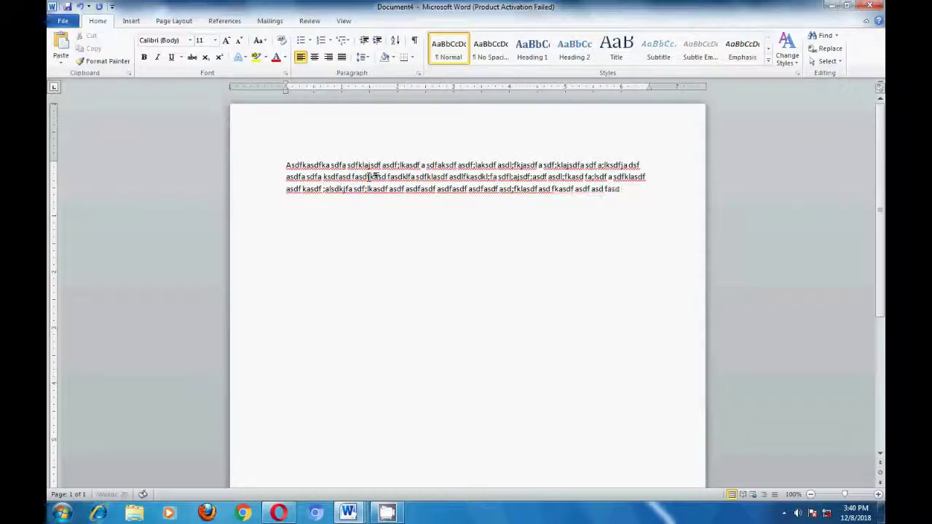
text( f asdfklasdf adsf asl;dfaksdf as;dlfka sdf asd;fklasd f asdf)
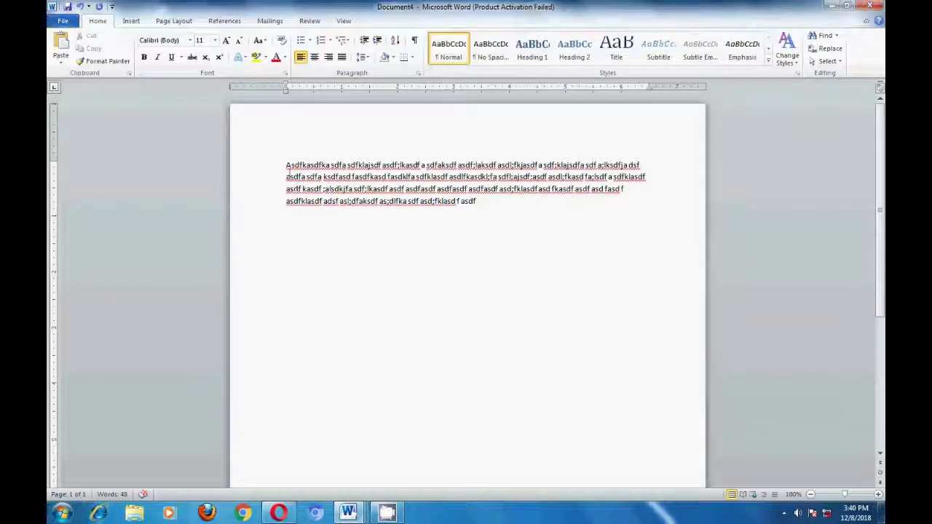
Select the placeholder paragraph and apply the Eras Bold ITC font to it.
drag(285, 164, 486, 203)
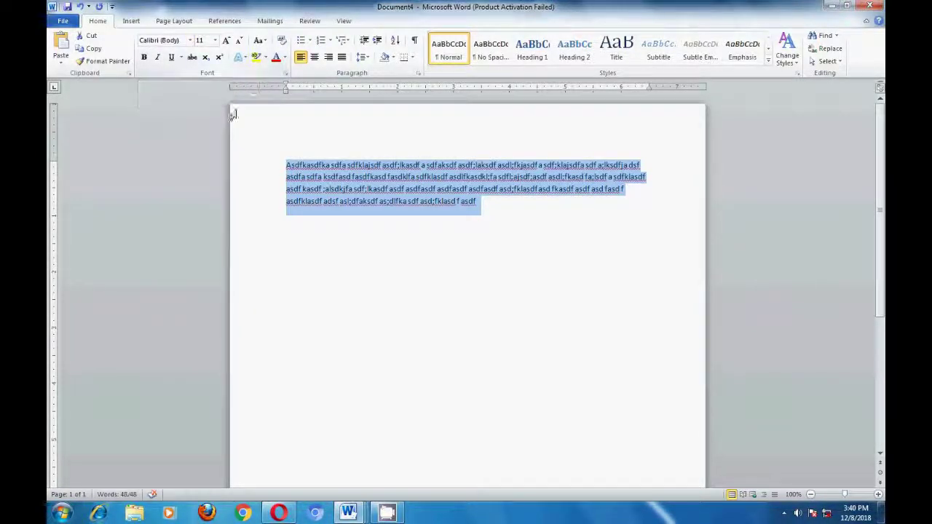
click(190, 42)
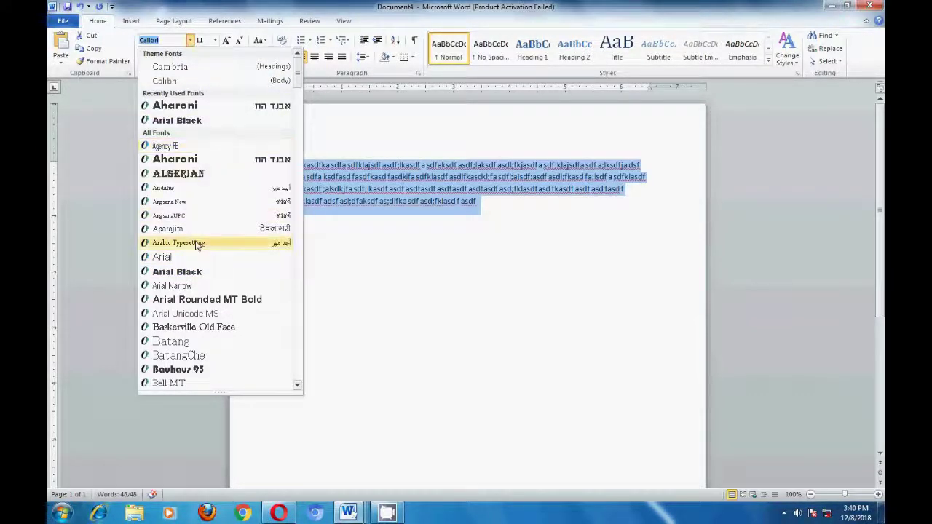
scroll(197, 246, down, 9)
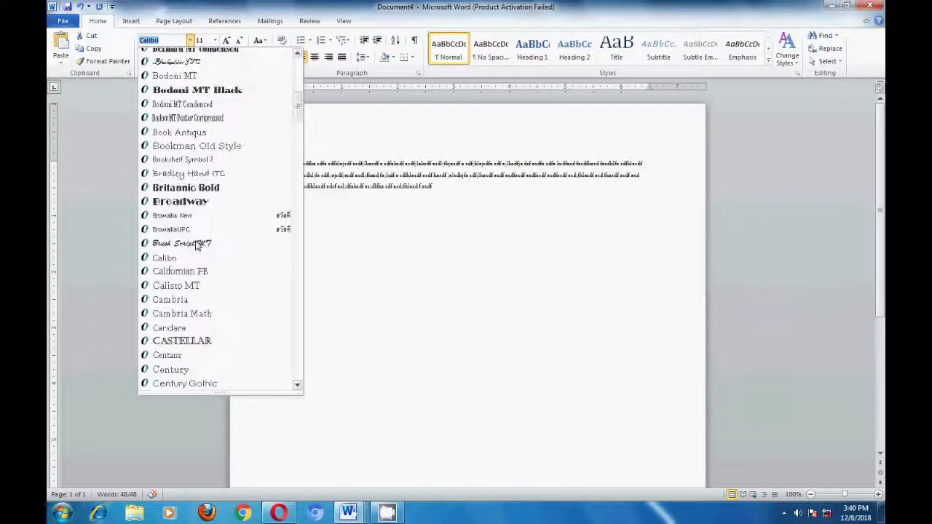
scroll(196, 245, down, 3)
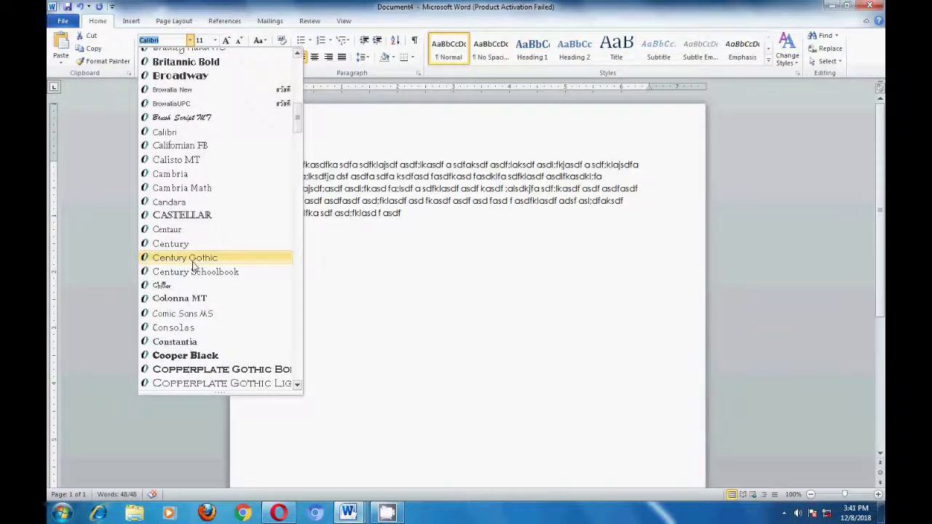
scroll(194, 266, down, 2)
scroll(196, 272, down, 4)
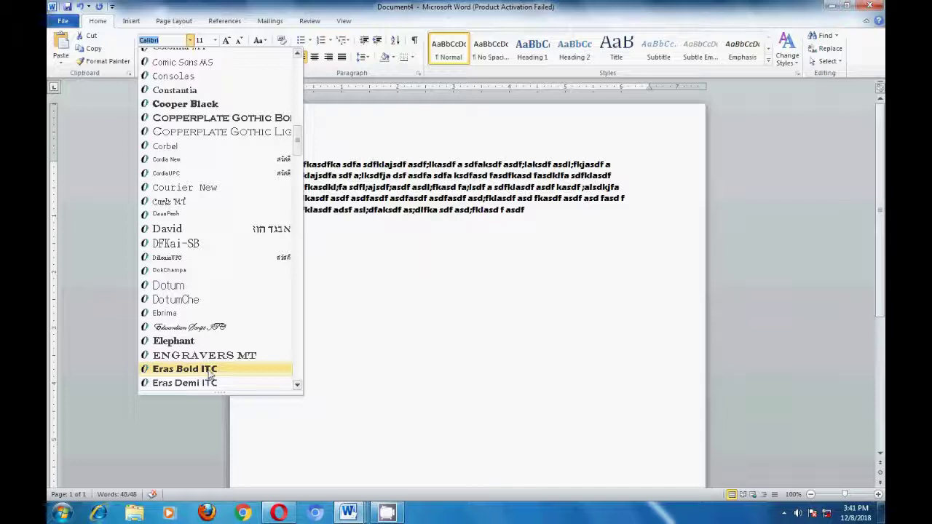
click(209, 372)
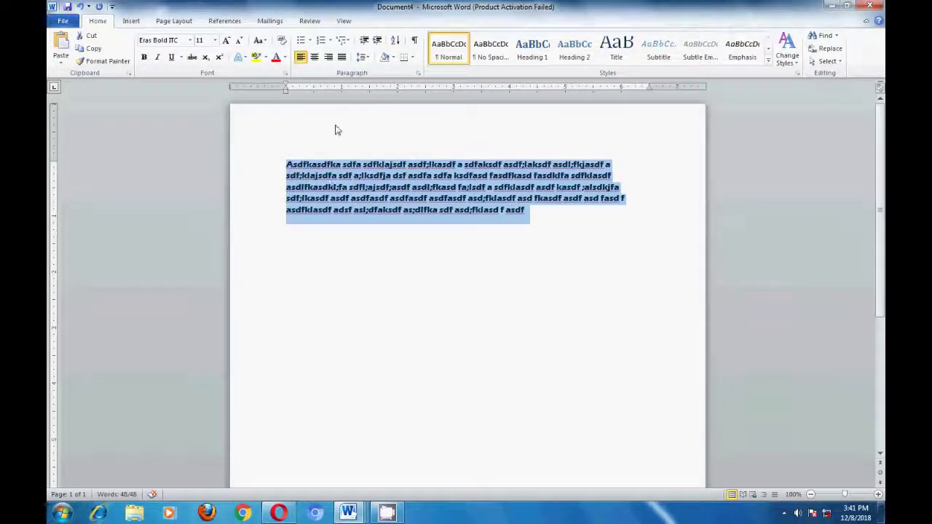
Set the selected Eras Bold ITC paragraph to 20 point.
click(215, 40)
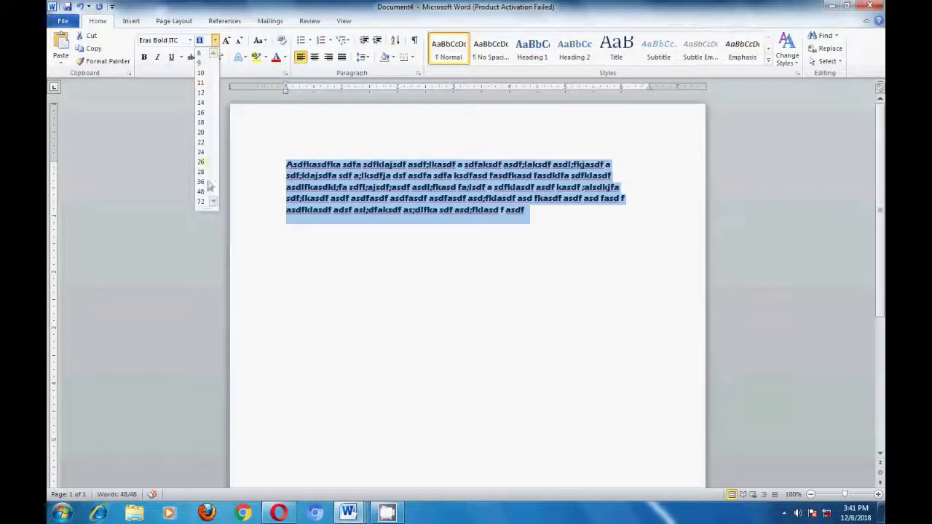
click(202, 132)
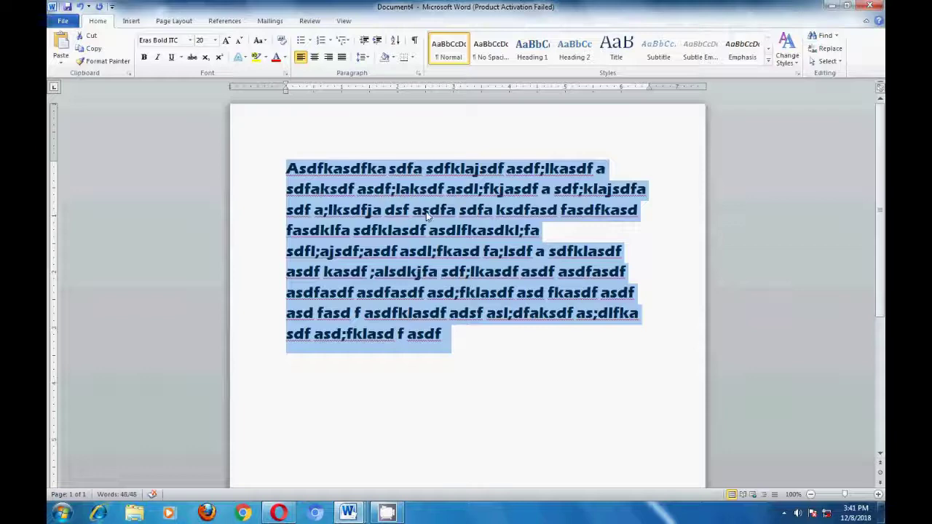
Switch the paragraph's font to Times New Roman, then reselect the whole paragraph.
click(189, 40)
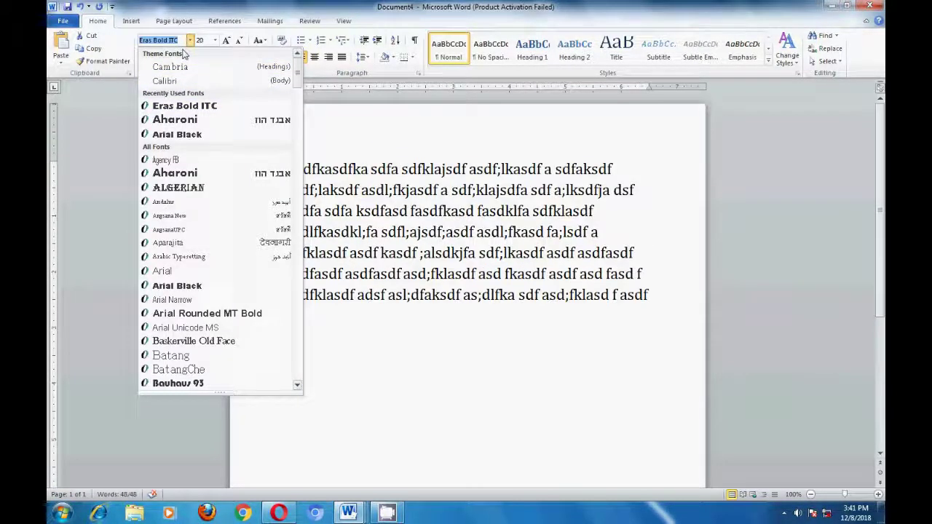
text(Times New Rom)
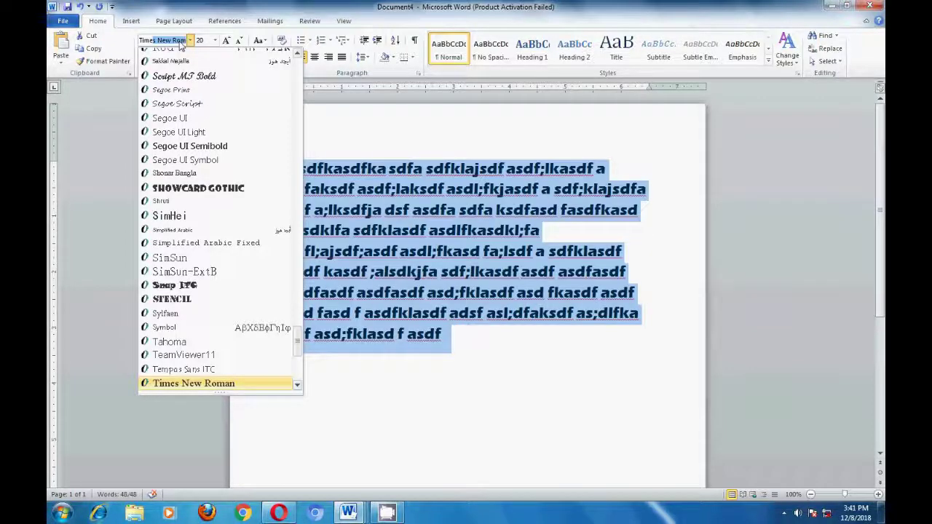
click(194, 384)
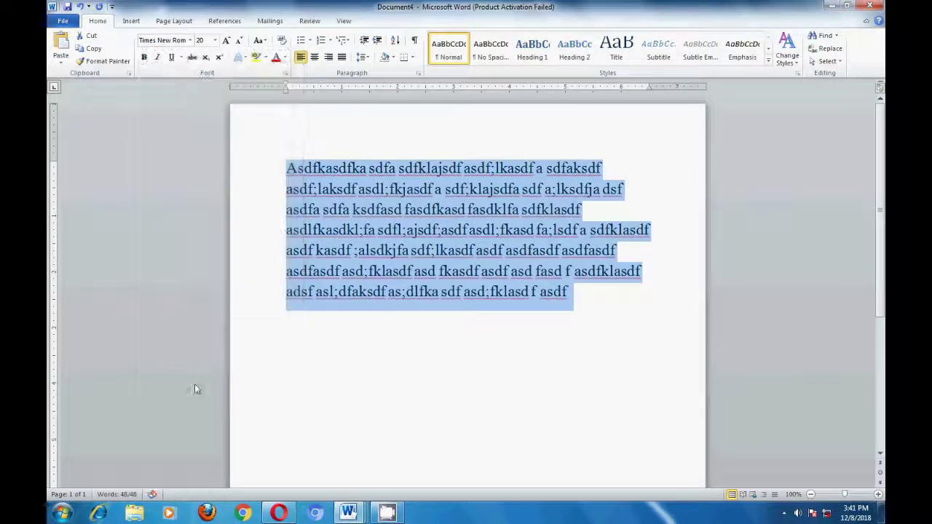
click(405, 331)
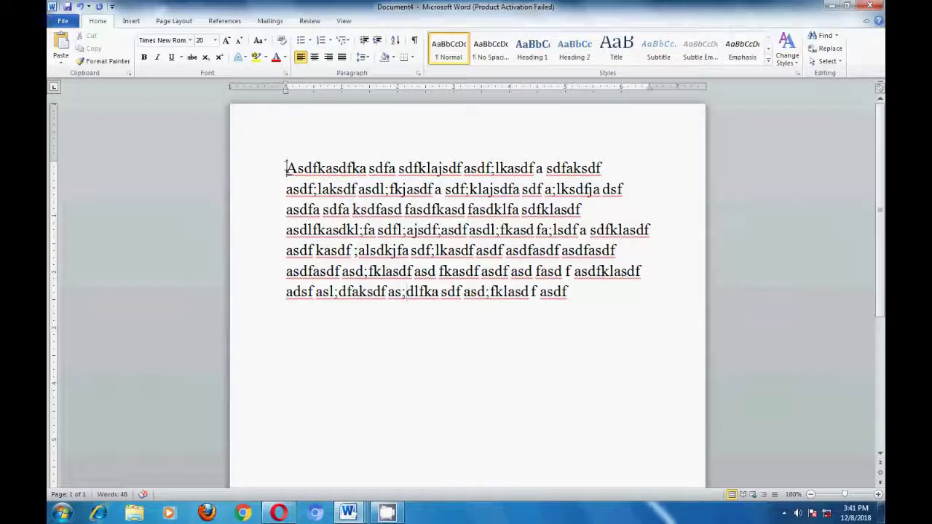
drag(287, 167, 653, 322)
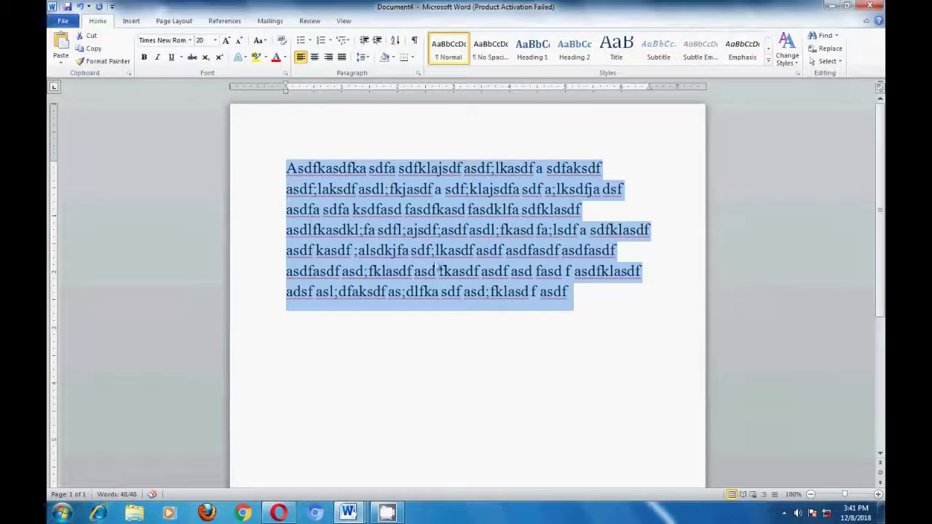
Try 26 and 11 point sizes on the paragraph, settling on 14 point.
click(215, 40)
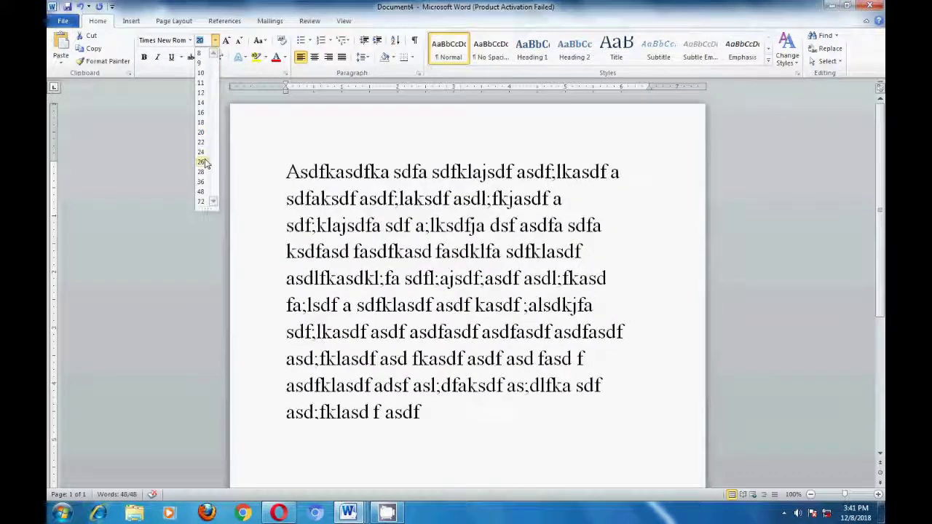
click(205, 161)
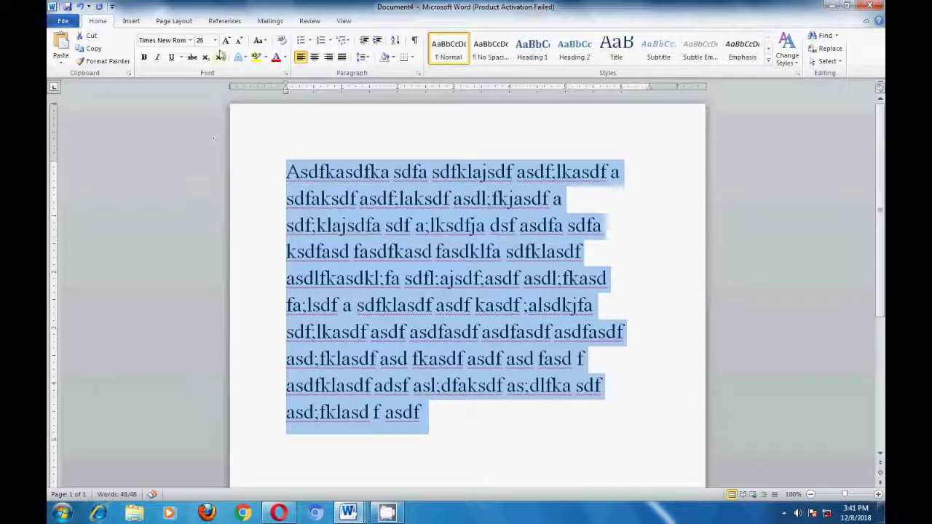
click(215, 40)
click(205, 92)
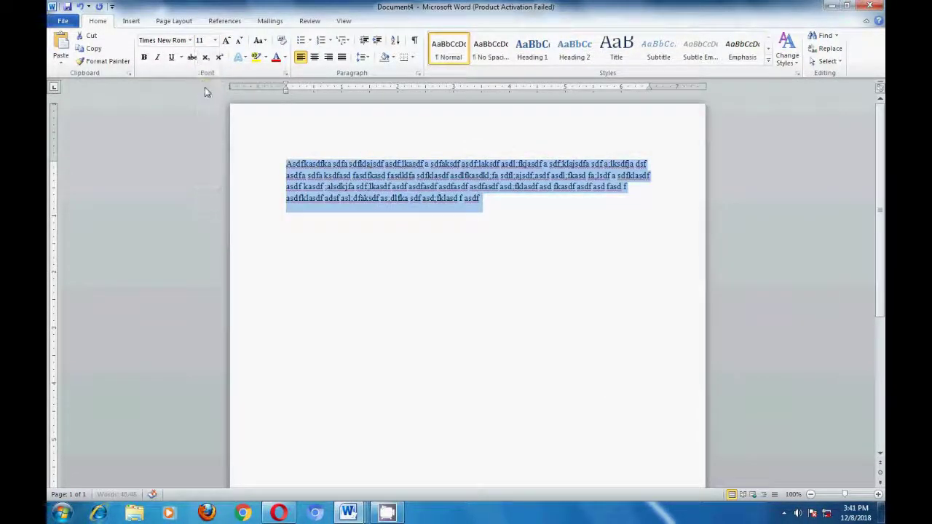
click(215, 40)
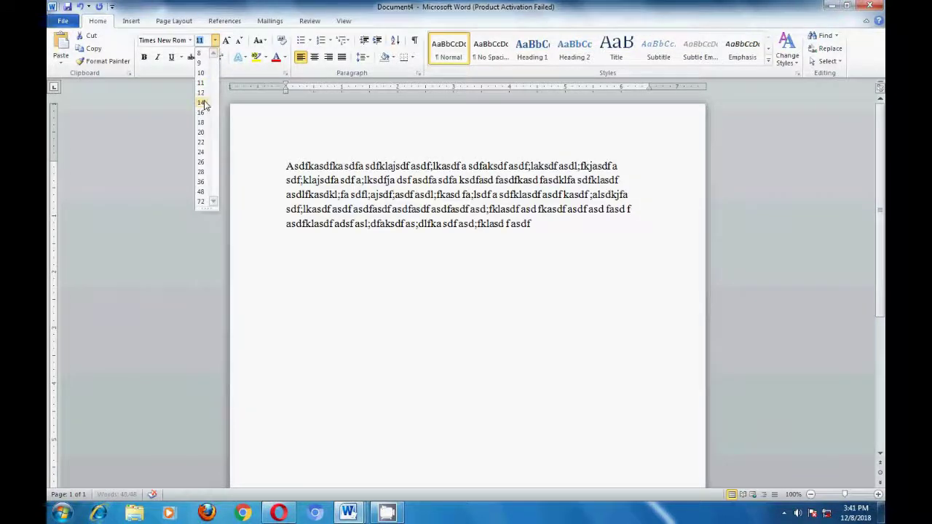
click(203, 104)
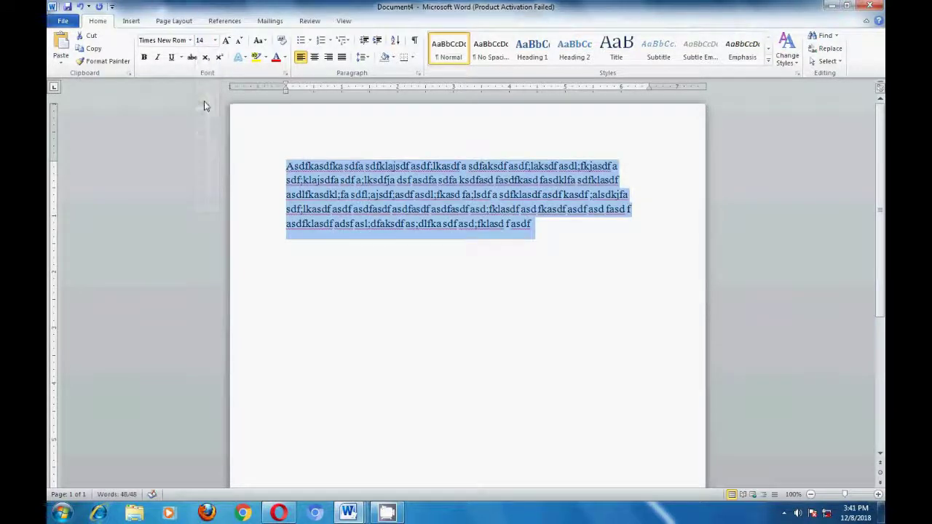
Grow the paragraph text step by step from 14 to 22 point.
click(226, 42)
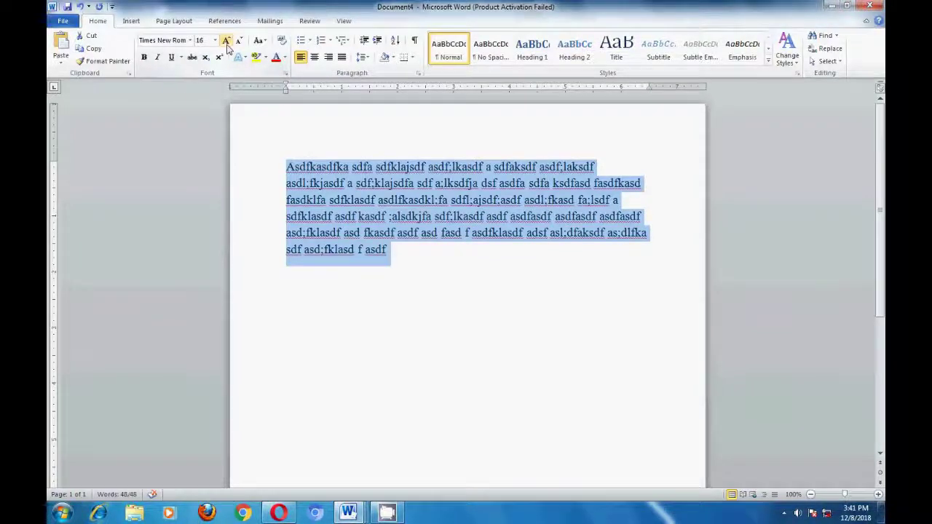
click(226, 43)
click(226, 43)
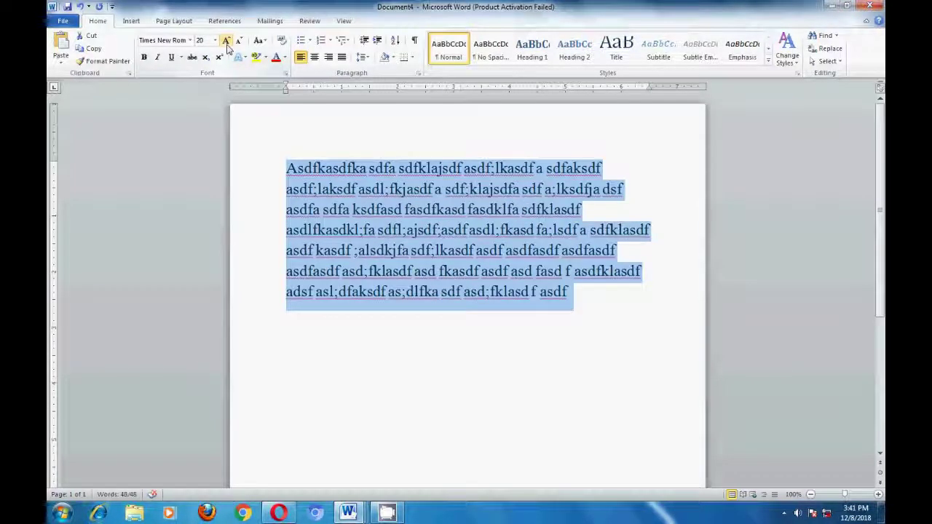
click(226, 41)
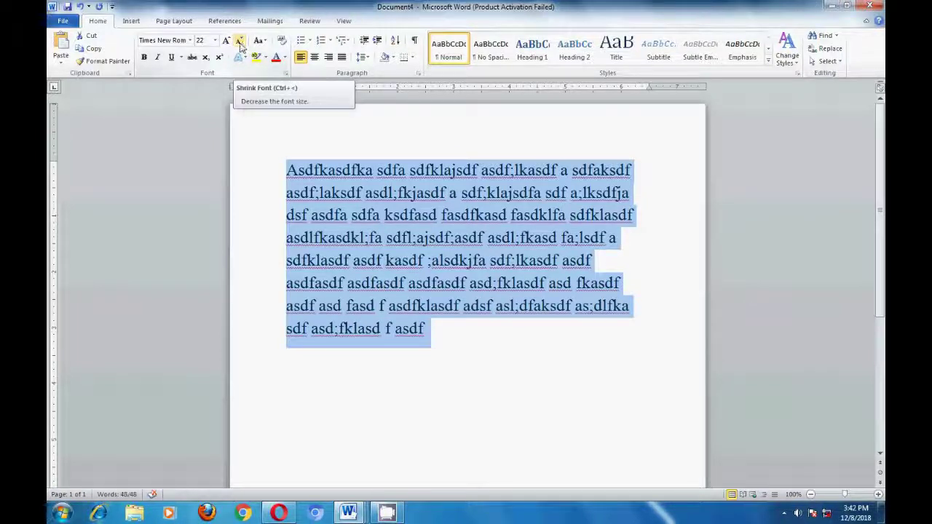
Shrink the paragraph text step by step from 22 down to 12 point.
click(241, 43)
click(241, 44)
click(241, 44)
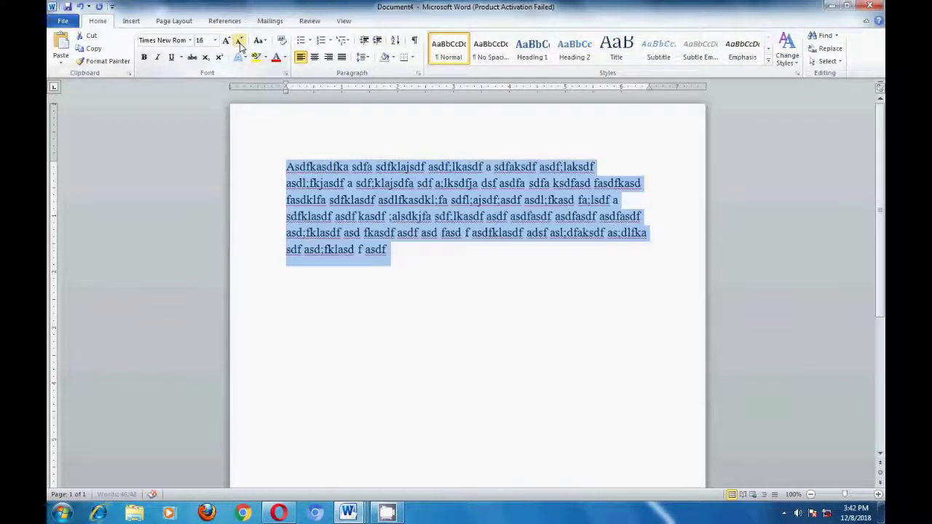
click(241, 44)
click(241, 44)
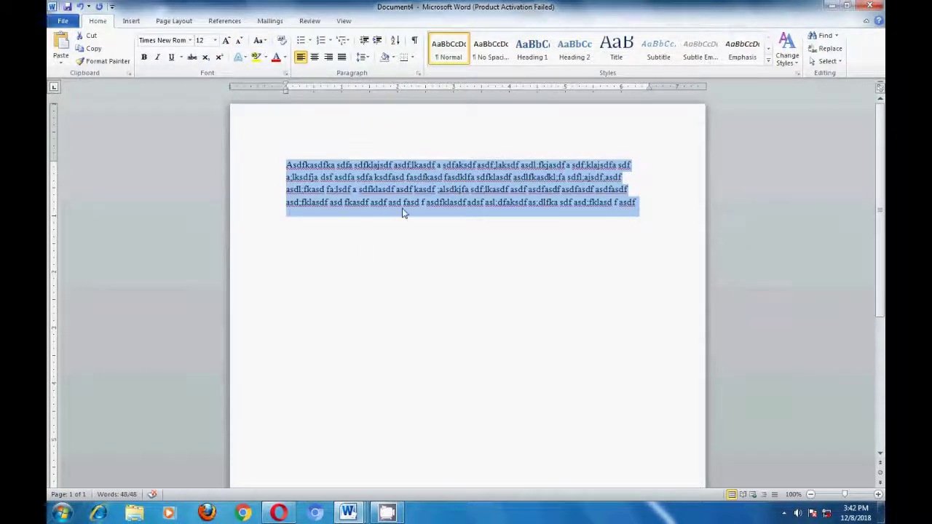
Append more filler to the first paragraph and add a second paragraph starting 'adf asdfadsf asdf'.
click(640, 204)
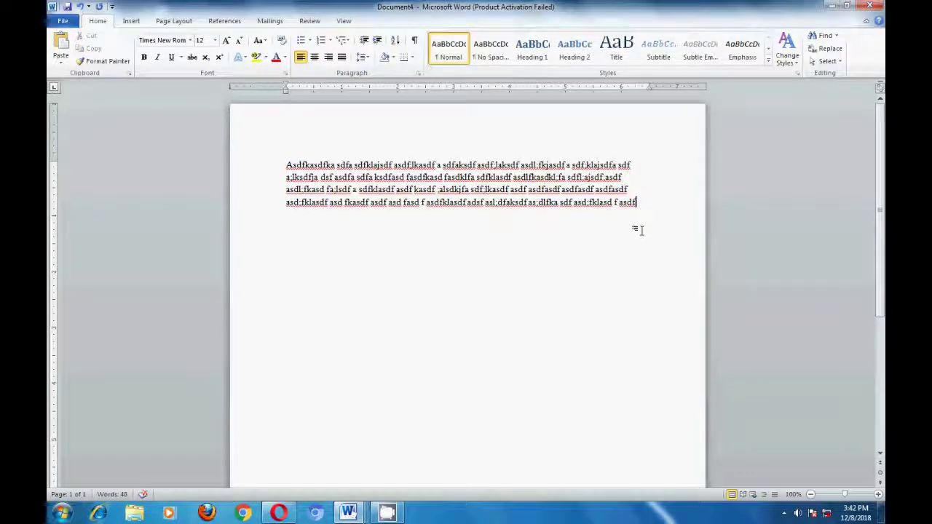
text(asd fasdlfad f asdklfasd f asdlfs)
text( sdf;asdfa;sdf)
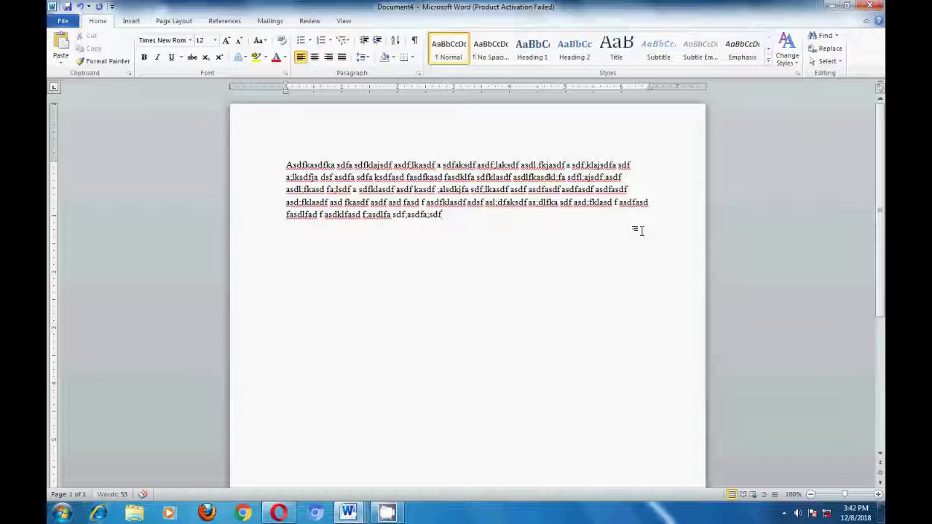
key(Return)
text(adf asdfadsf asdf aklsdfasd fklasdfasd)
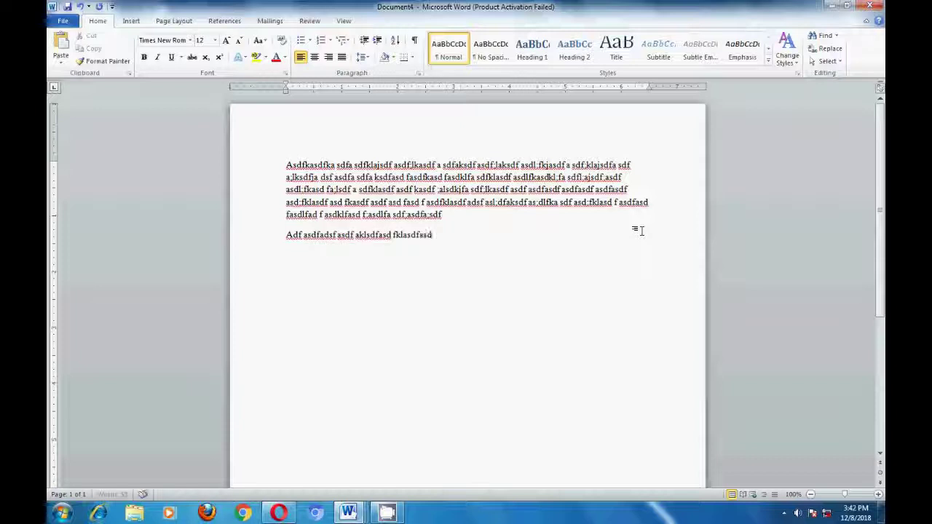
text(a sdflakdsf d;lfk)
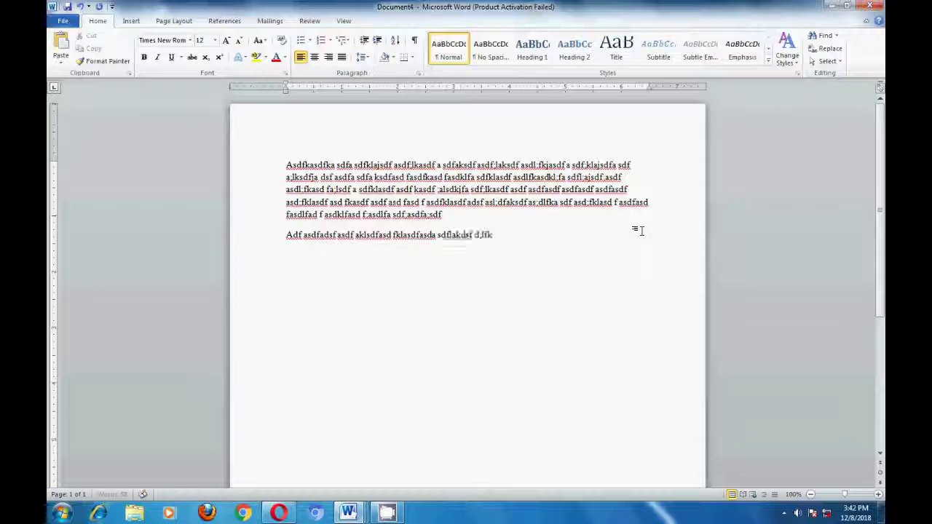
text(asdfjkl;asdfjl;asdf asd;flkasdf asd;fl a)
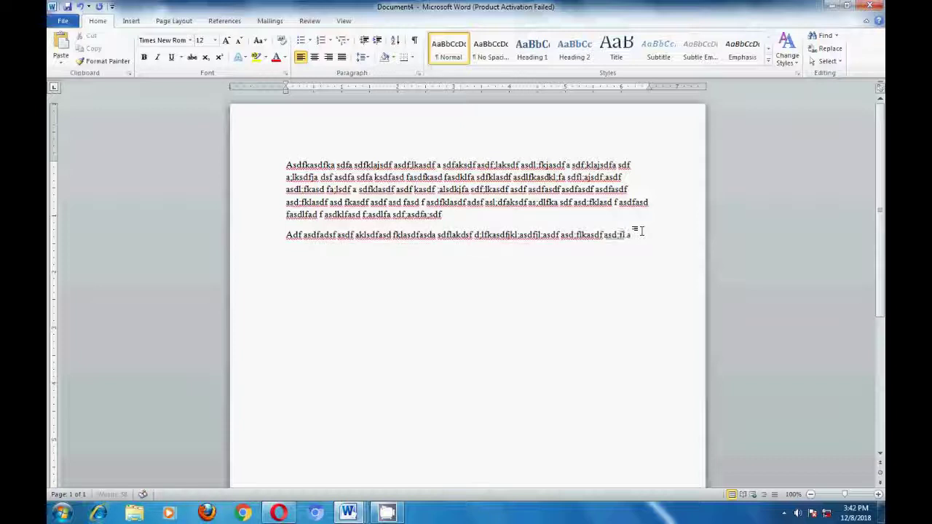
text(sd fasdfl;kasdf adf adslfa;sdfla df)
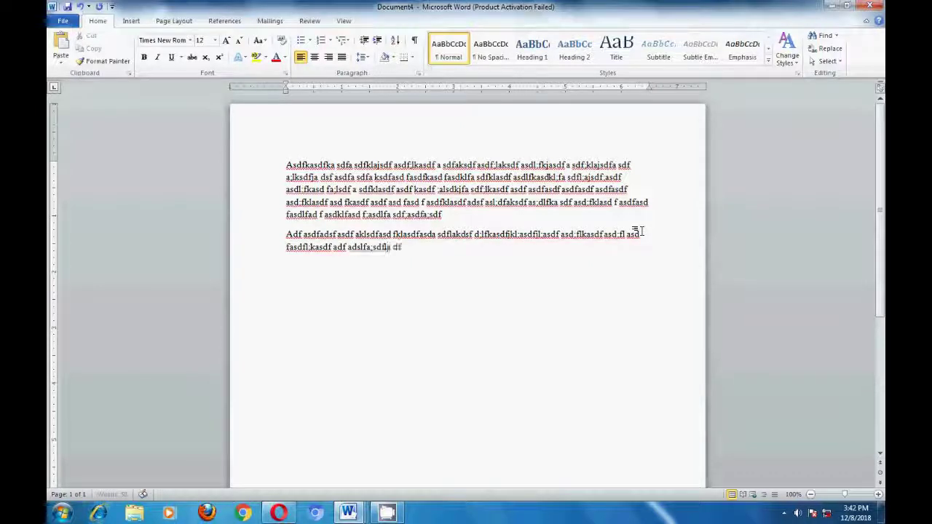
text(a dfkl;adf asdfklasdf ad fl;kadf)
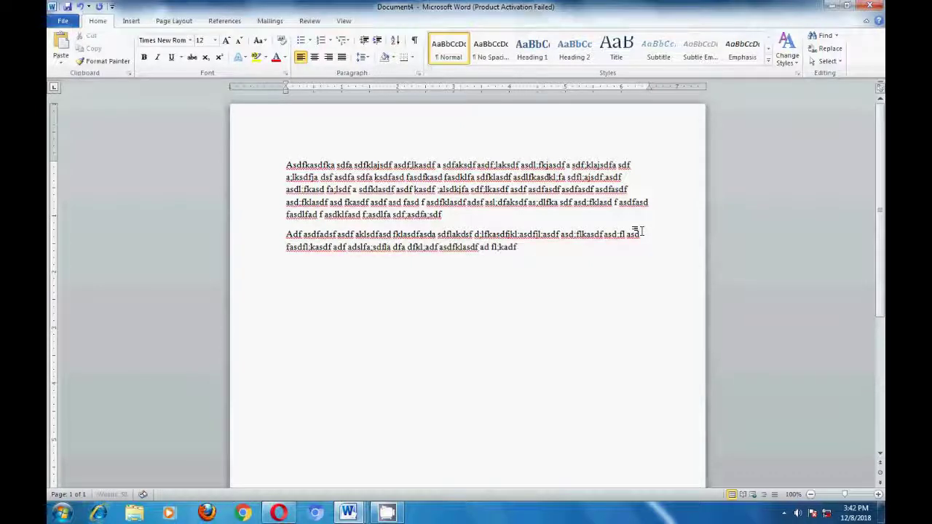
text( adfasdf asdfadsf asdf asdf)
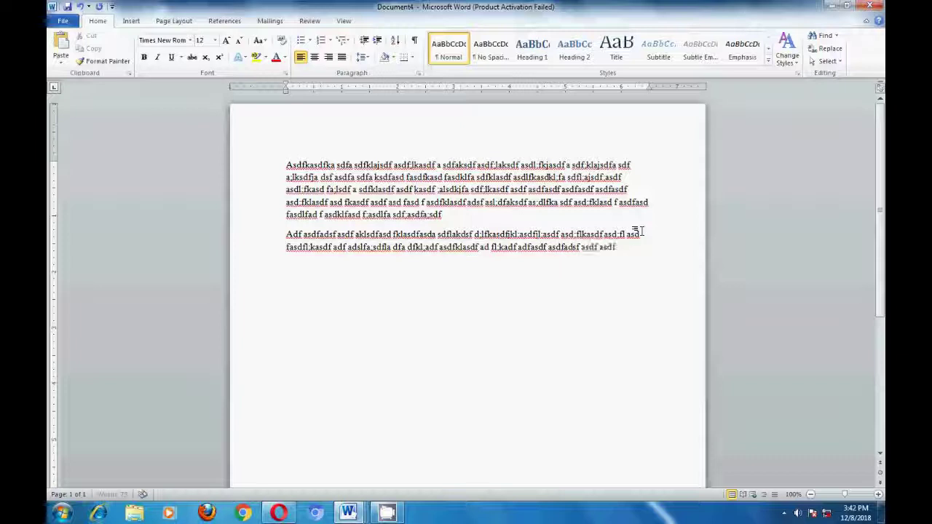
text( asdlfasdf asdfasdfasdfasdf)
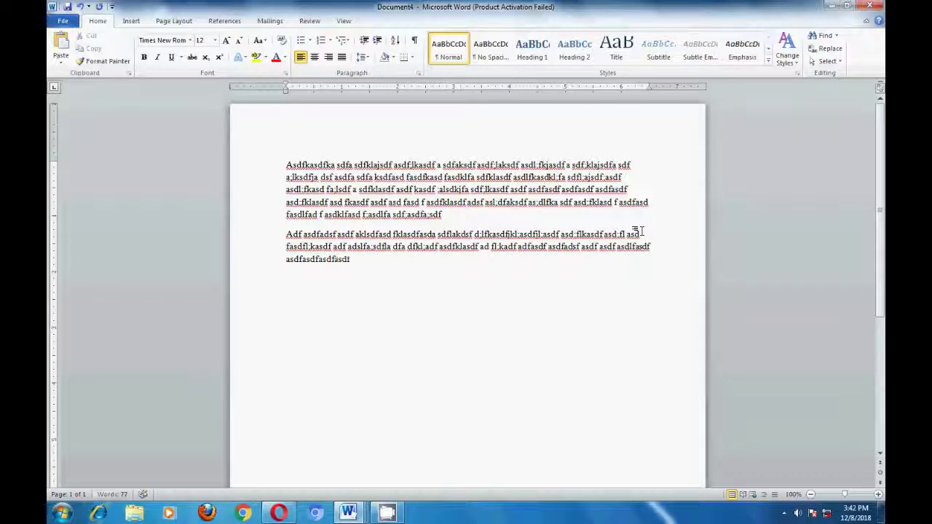
text(a sdflkasdfkljasdklfasdf asd;flja;sdklf)
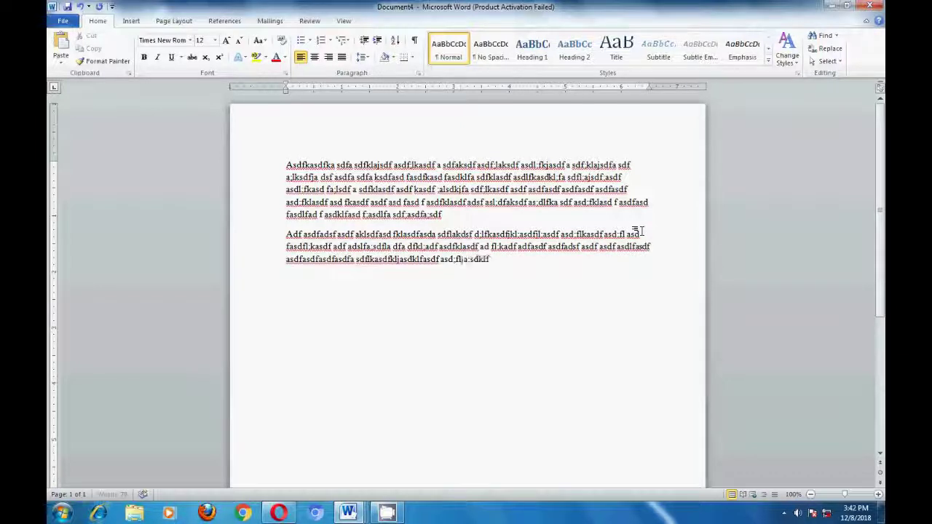
text(asdf asdf a;skldfasd ;flkasdf;l)
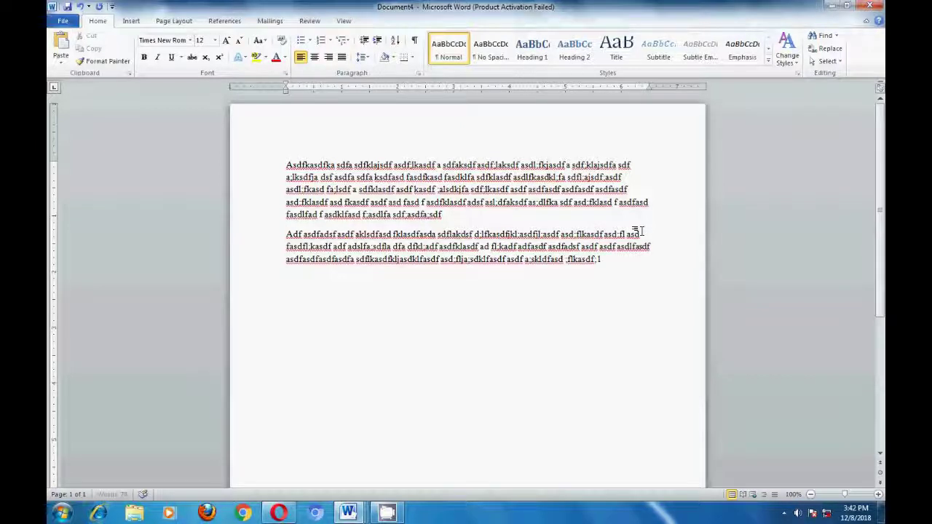
text(aksdfjlkasdf asdf adsf k;alsdflaksdflasdf)
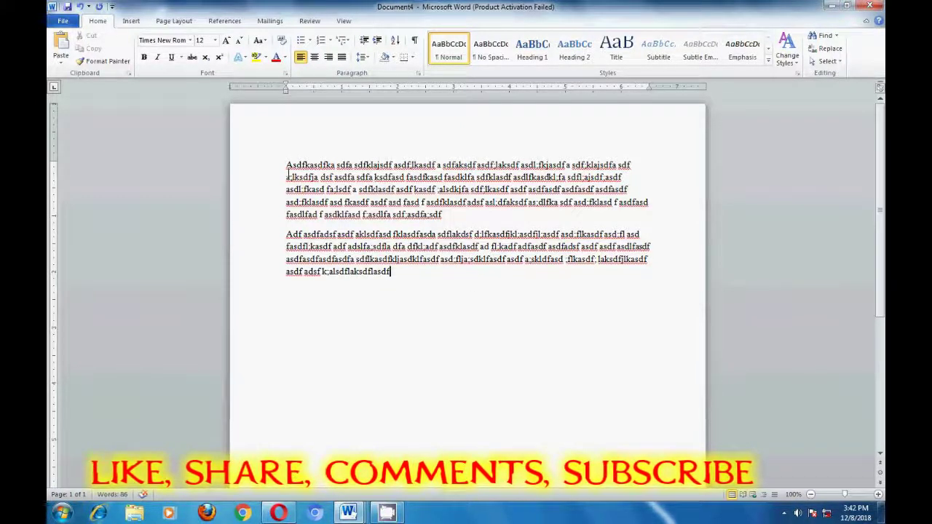
drag(285, 165, 394, 272)
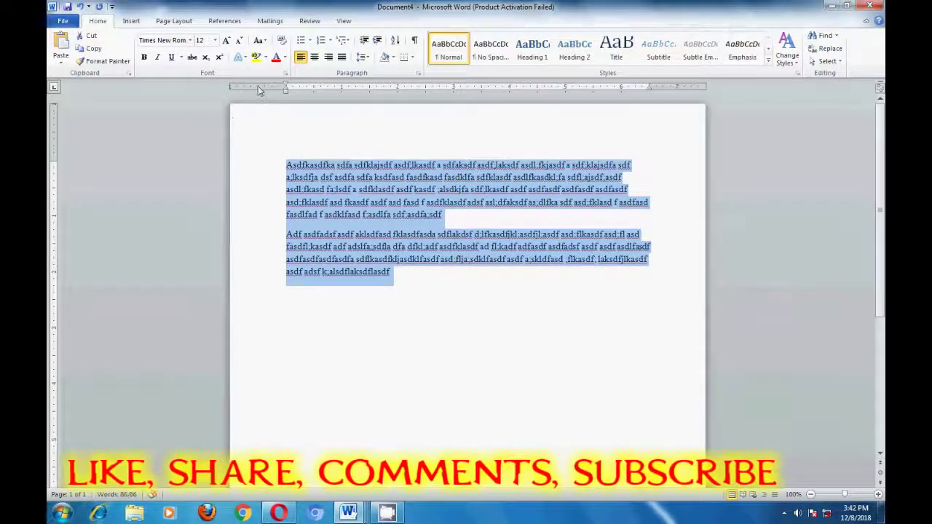
click(266, 43)
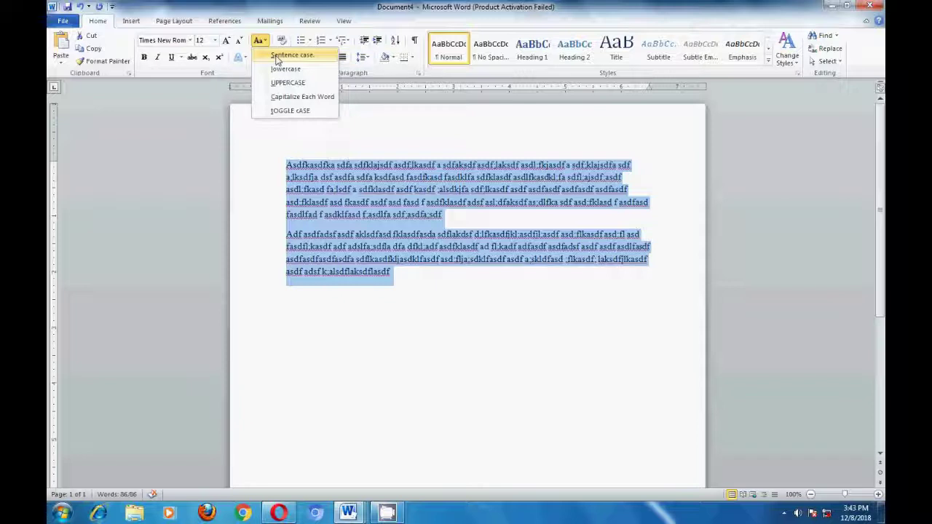
click(303, 56)
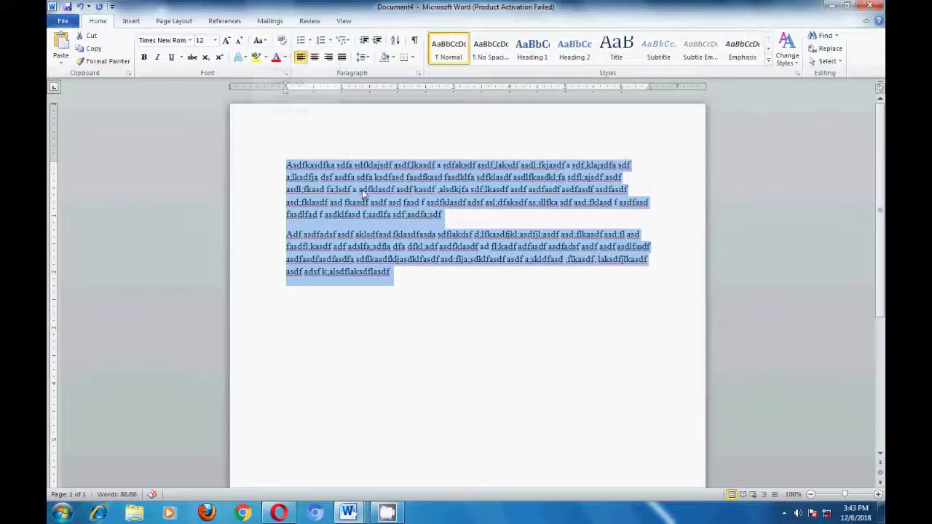
click(455, 219)
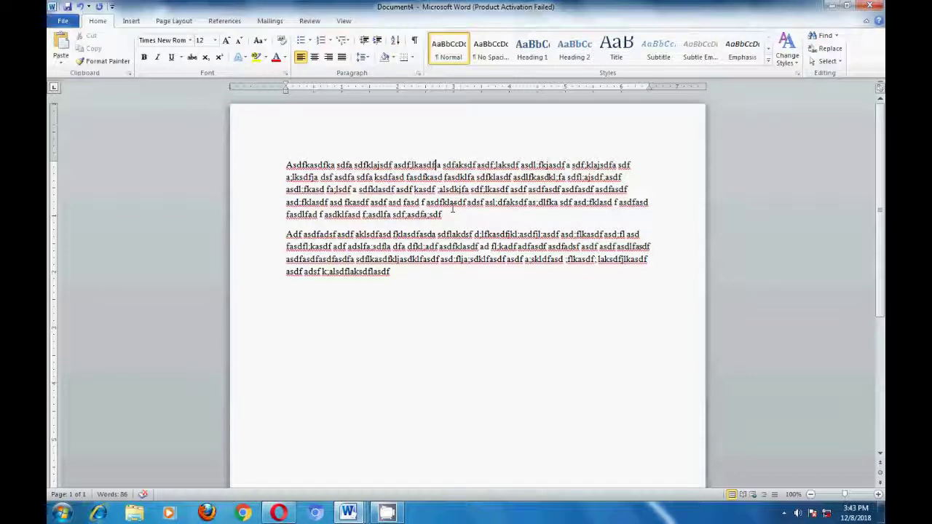
Insert periods after words in the first paragraph, such as after 'asdf;lkasdf', to form sentences.
click(435, 165)
text(.)
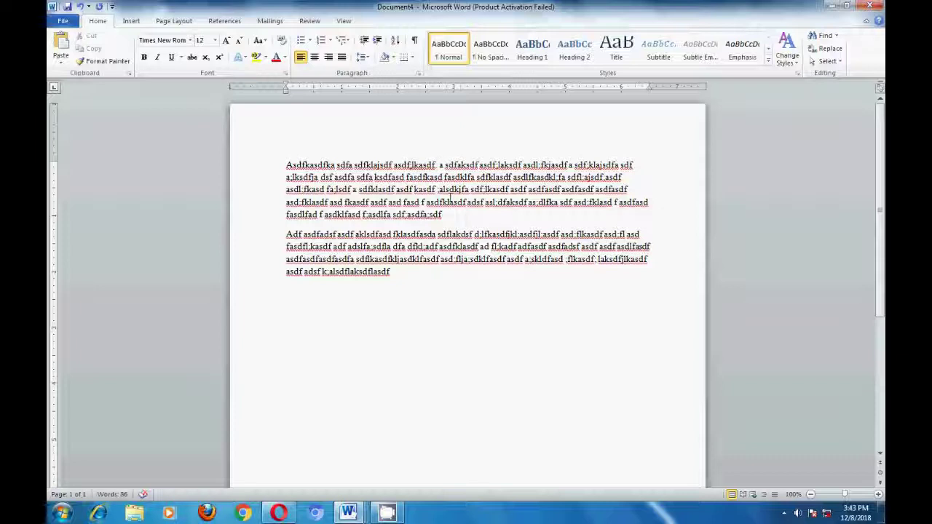
text(.)
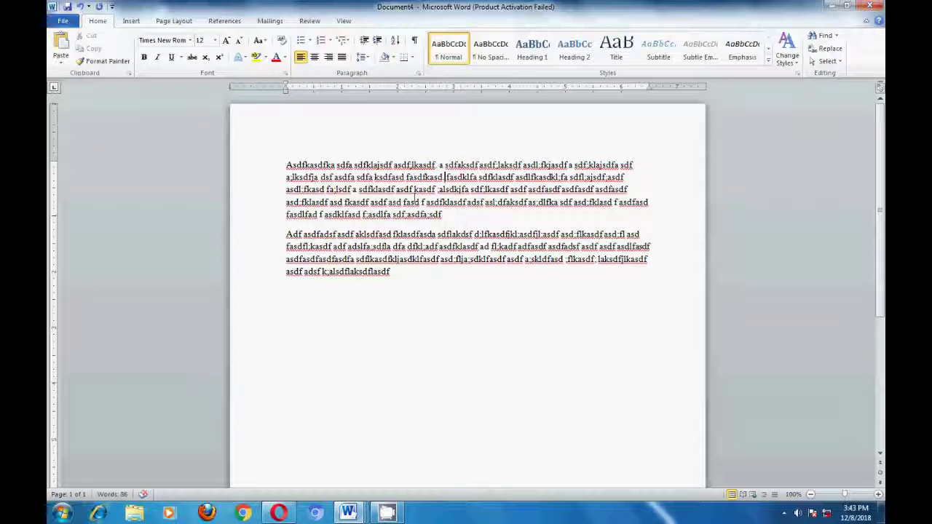
click(412, 189)
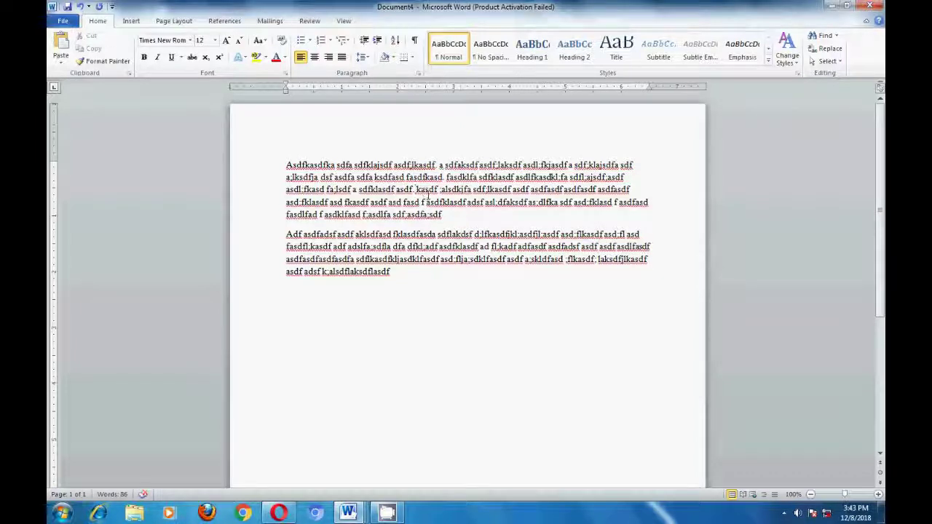
click(442, 213)
Apply Sentence case to the selected first paragraph using Change Case.
drag(286, 163, 446, 215)
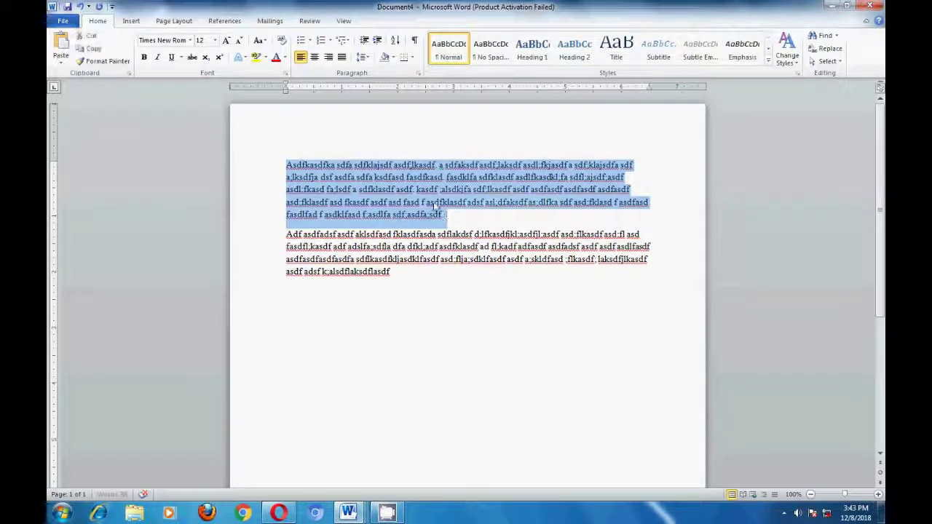
click(262, 41)
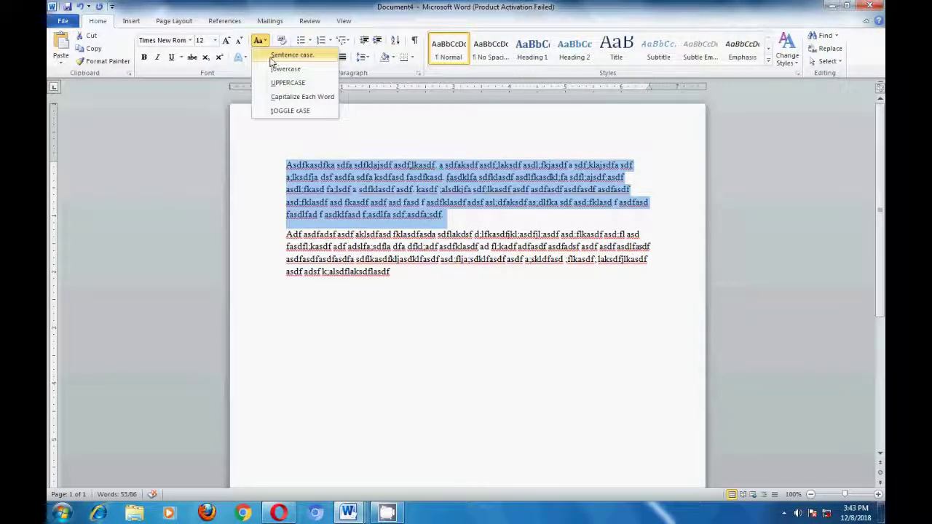
click(276, 56)
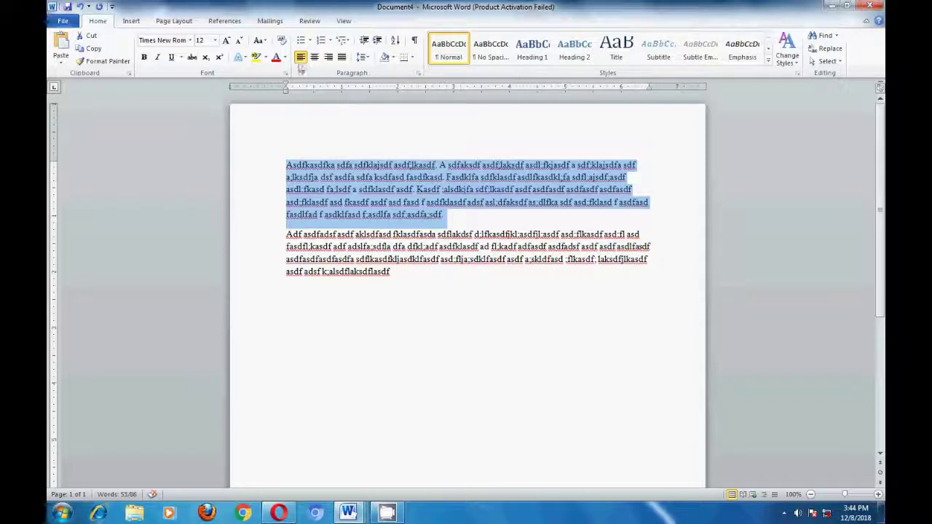
click(264, 42)
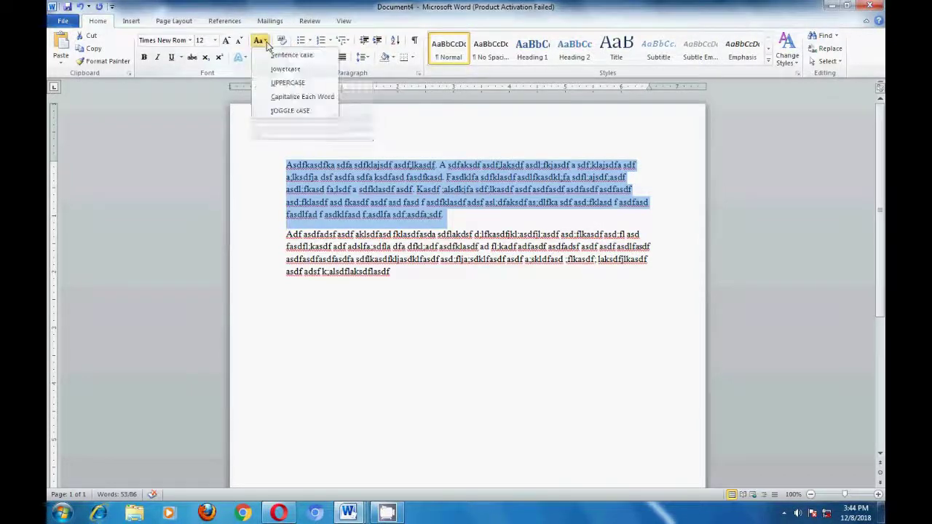
Convert the first paragraph to UPPERCASE, then reselect the whole paragraph.
click(287, 83)
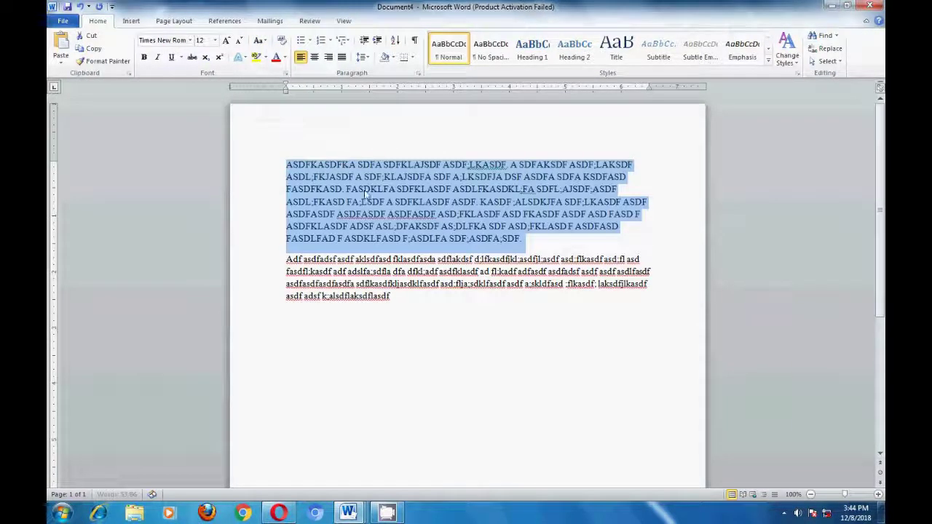
click(551, 247)
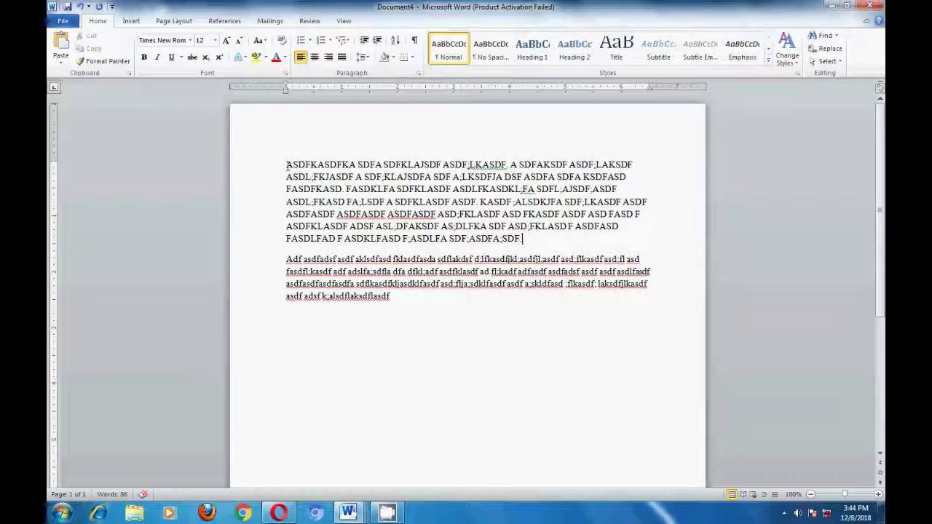
mouse_move(286, 165)
mouse_down()
mouse_move(349, 178)
mouse_move(294, 178)
mouse_up()
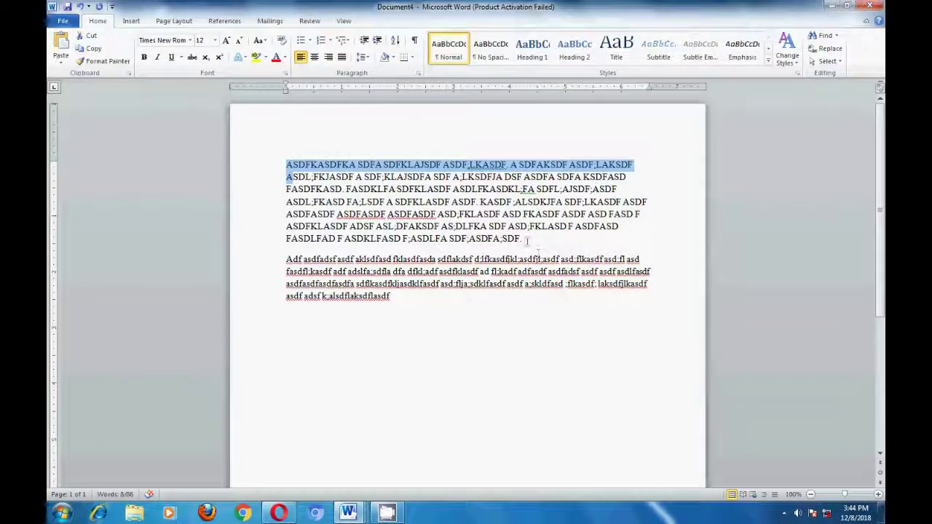
click(528, 248)
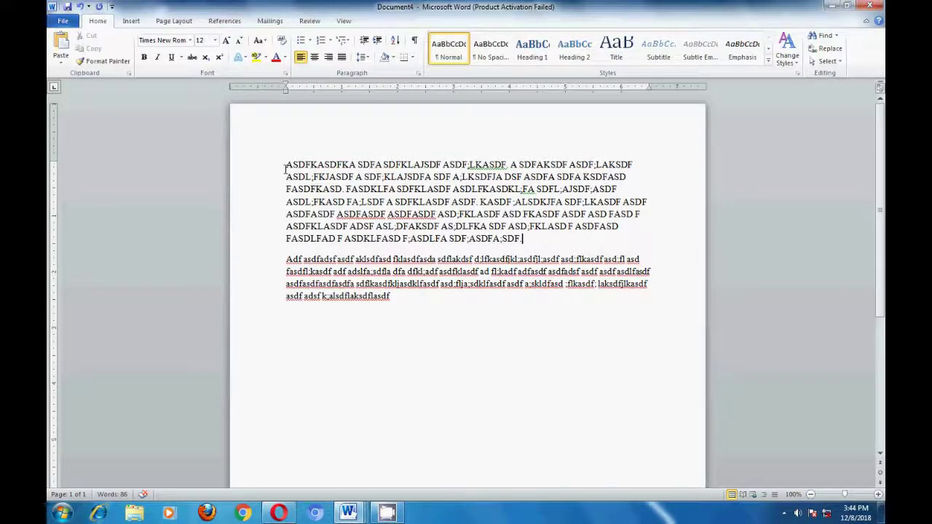
drag(286, 166, 524, 242)
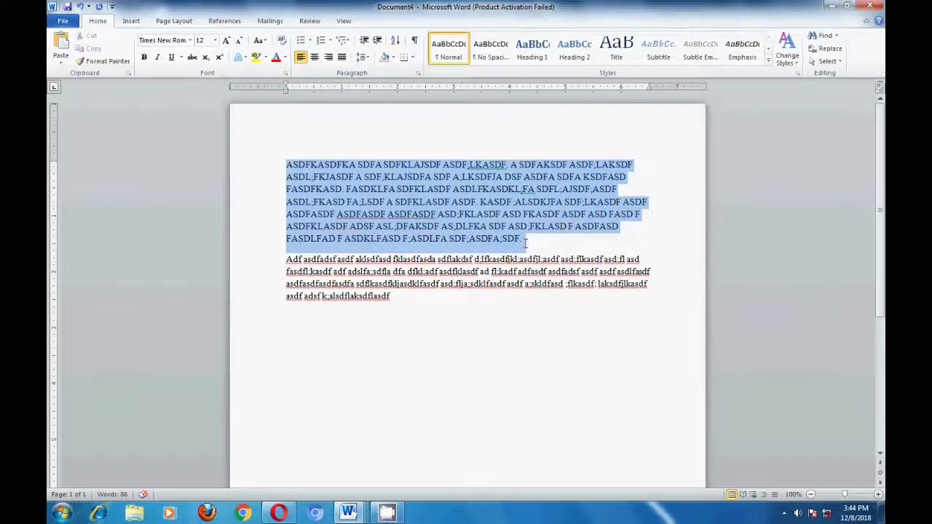
click(259, 40)
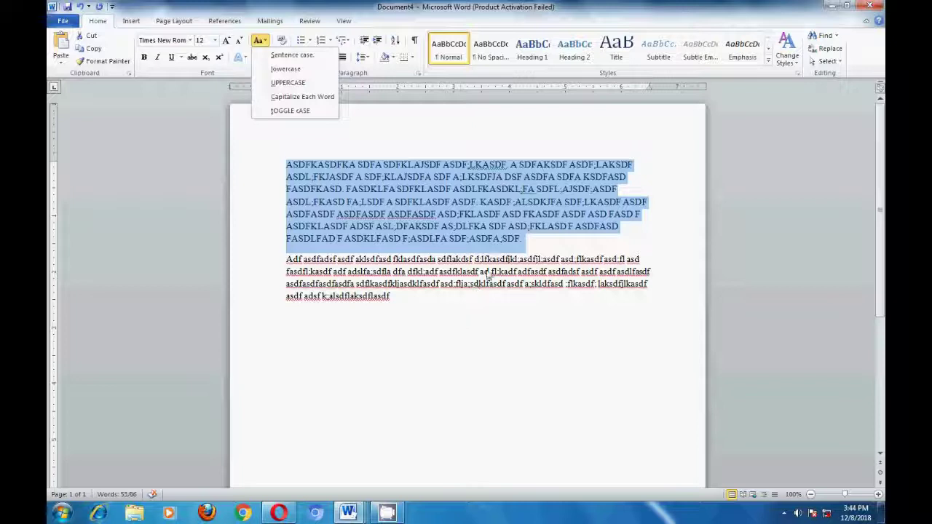
Change the first paragraph to lowercase so it begins 'asdfkasdfka sdfa'.
click(538, 250)
click(540, 237)
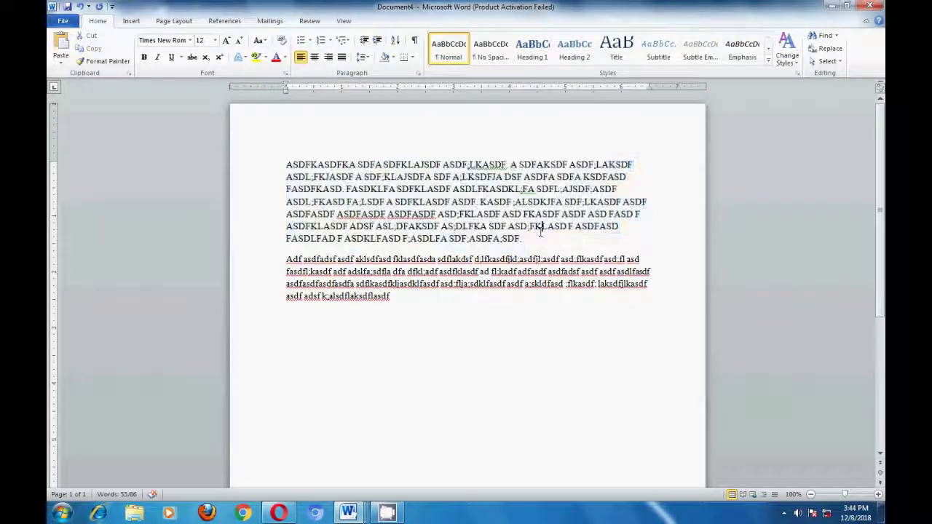
drag(286, 166, 561, 243)
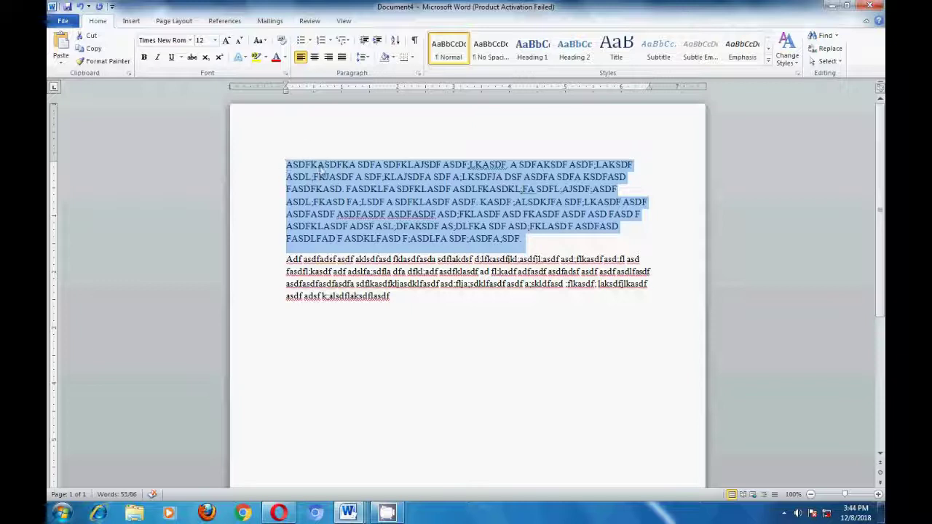
click(260, 41)
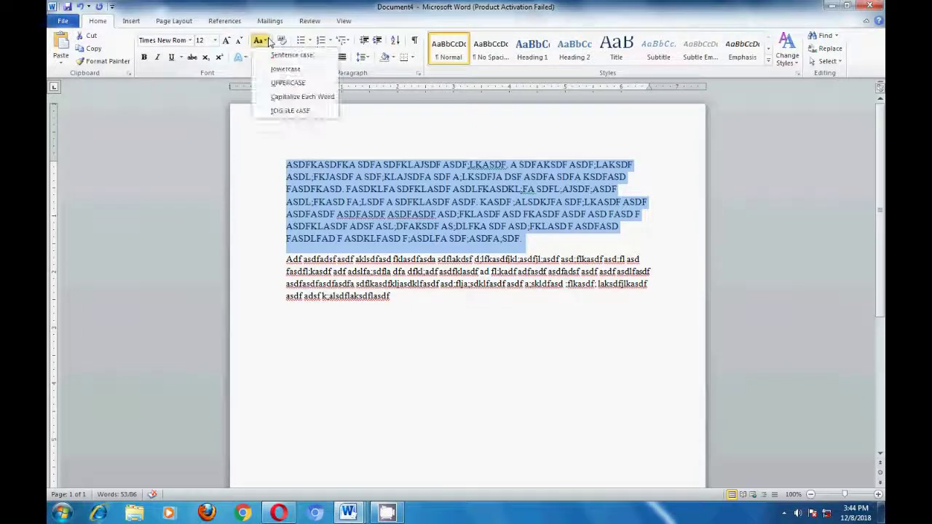
click(285, 71)
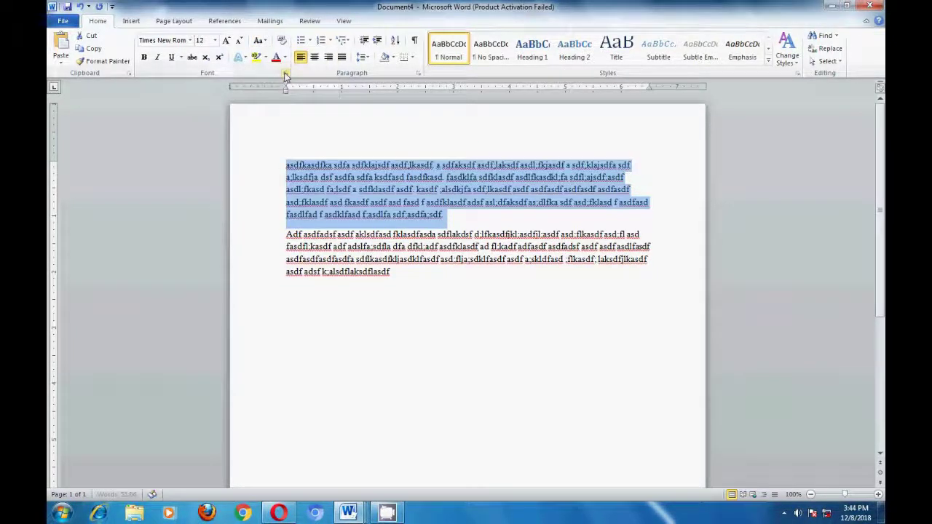
click(266, 41)
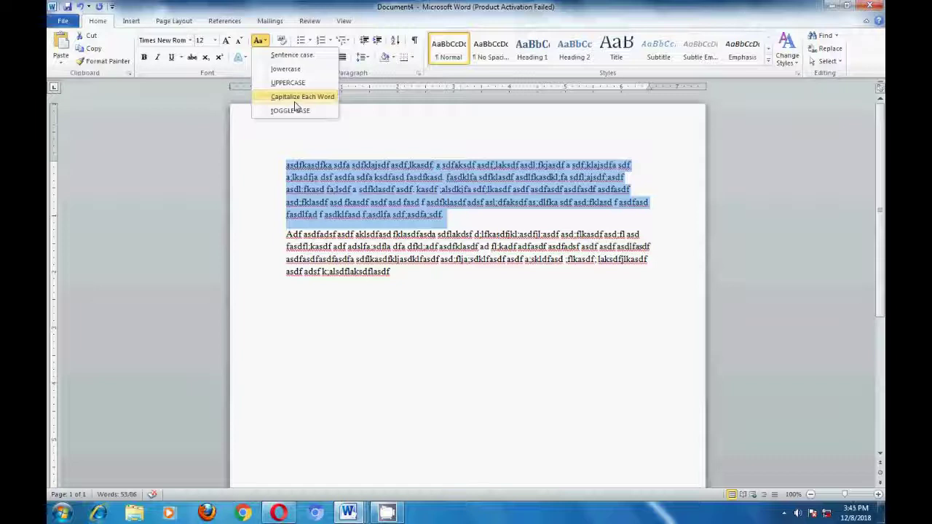
Add spaces between the run-together words on the first paragraph's opening line, after 'sdfaksdf'.
click(288, 173)
click(331, 184)
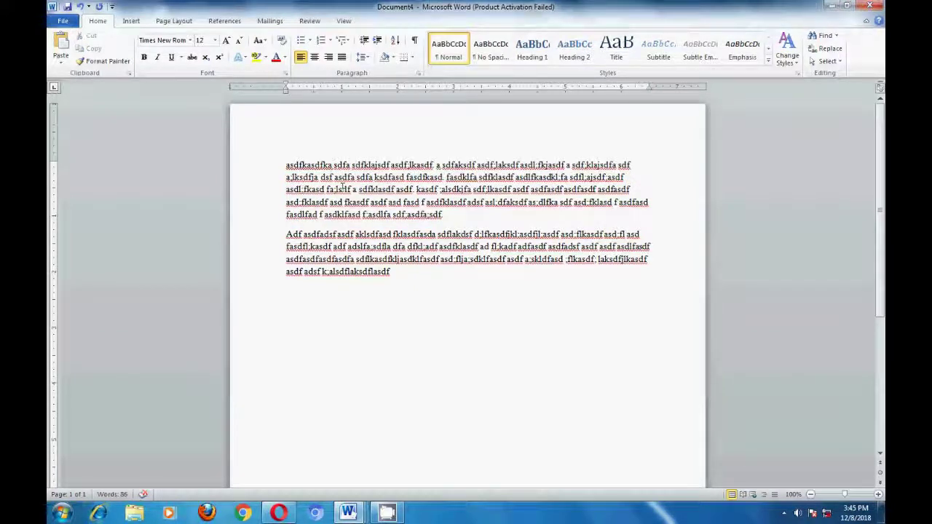
click(332, 165)
click(357, 164)
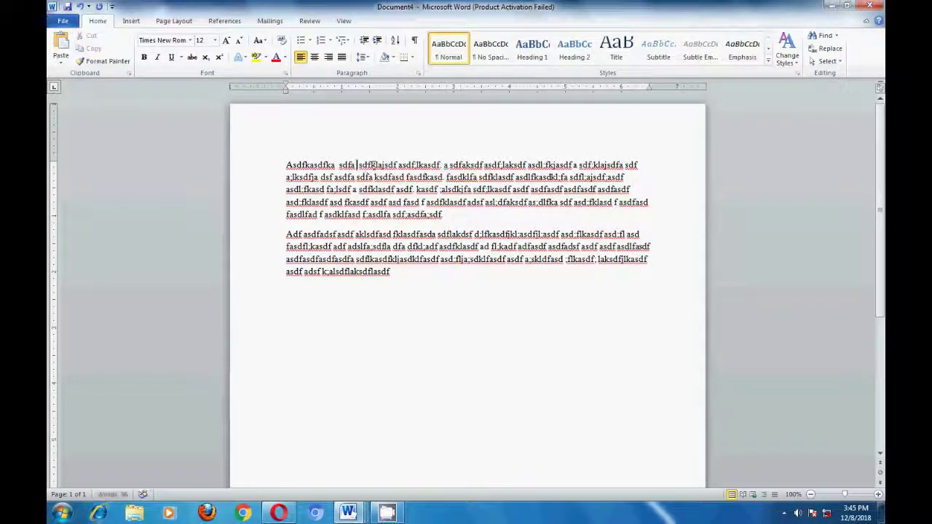
click(399, 164)
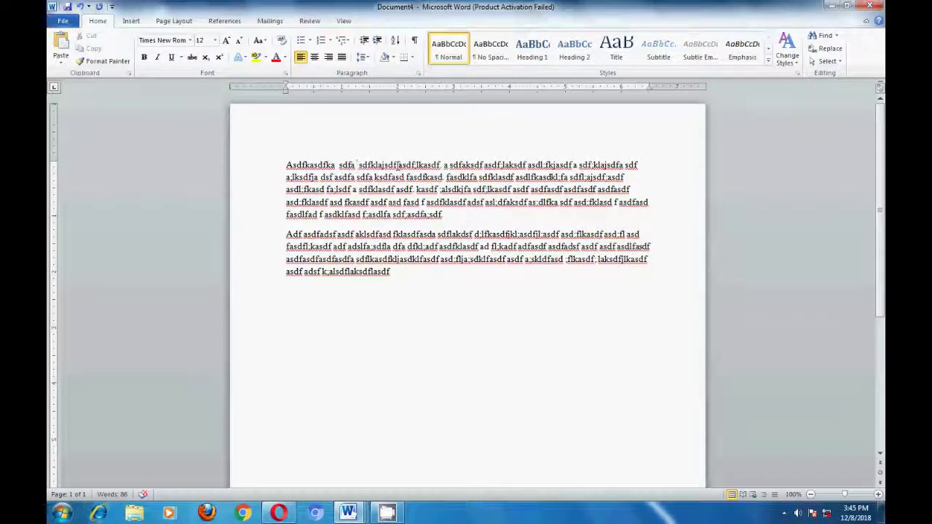
click(444, 165)
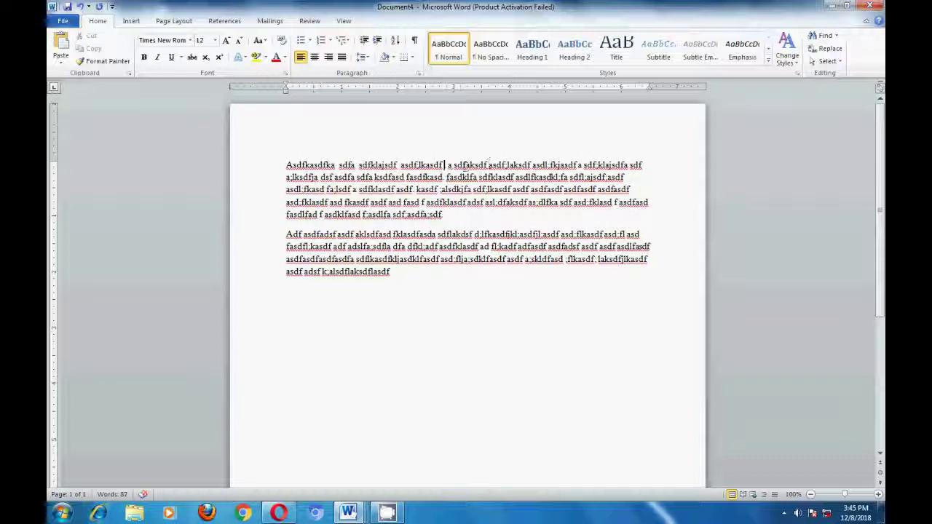
click(454, 165)
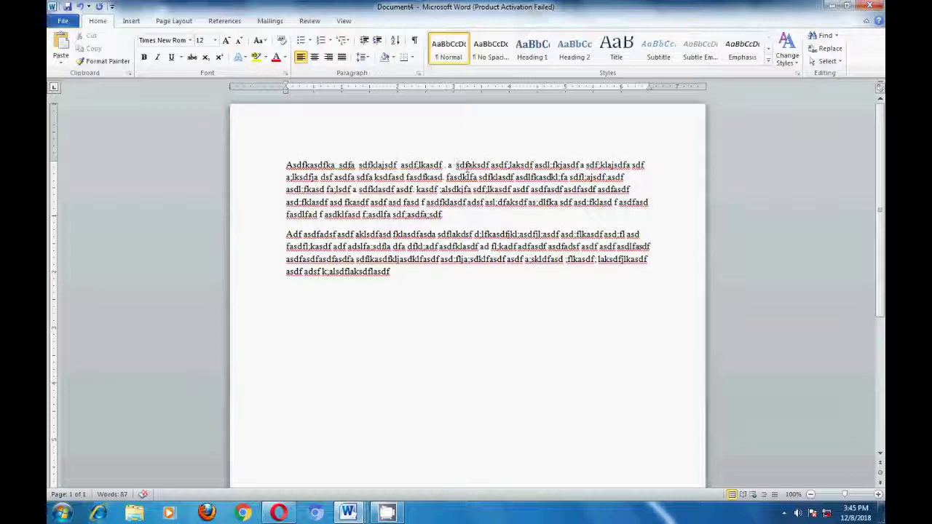
click(491, 166)
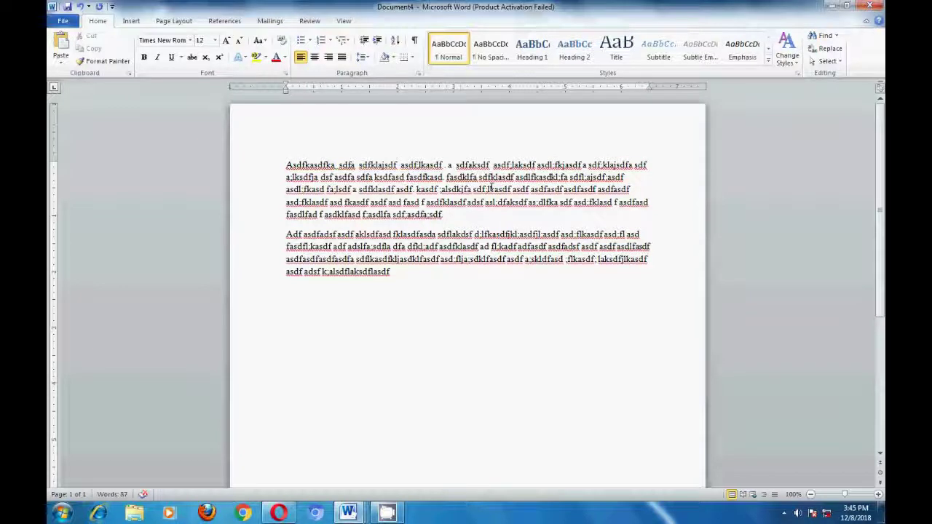
click(286, 165)
drag(285, 166, 445, 213)
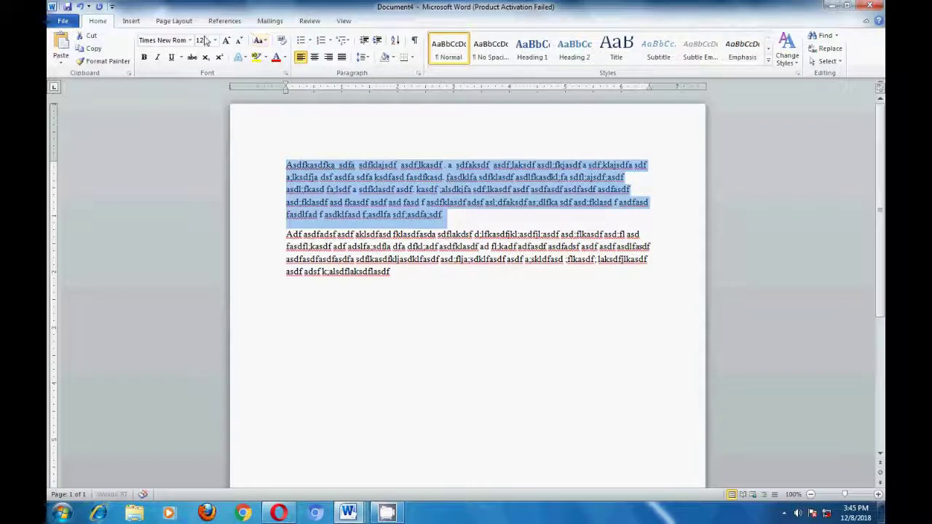
Apply Capitalize Each Word to the first paragraph, giving 'Asdfkasdfka Sdfa Sdfklajsdf'.
click(260, 41)
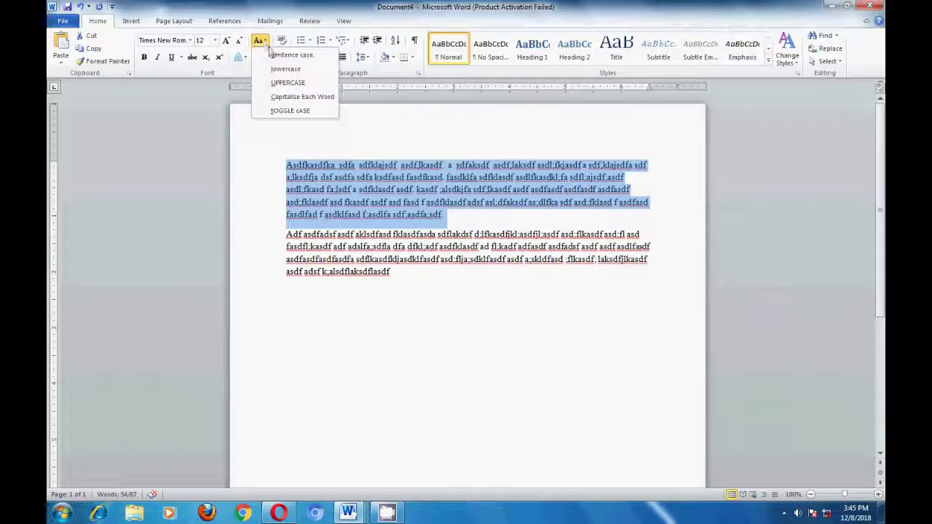
click(294, 100)
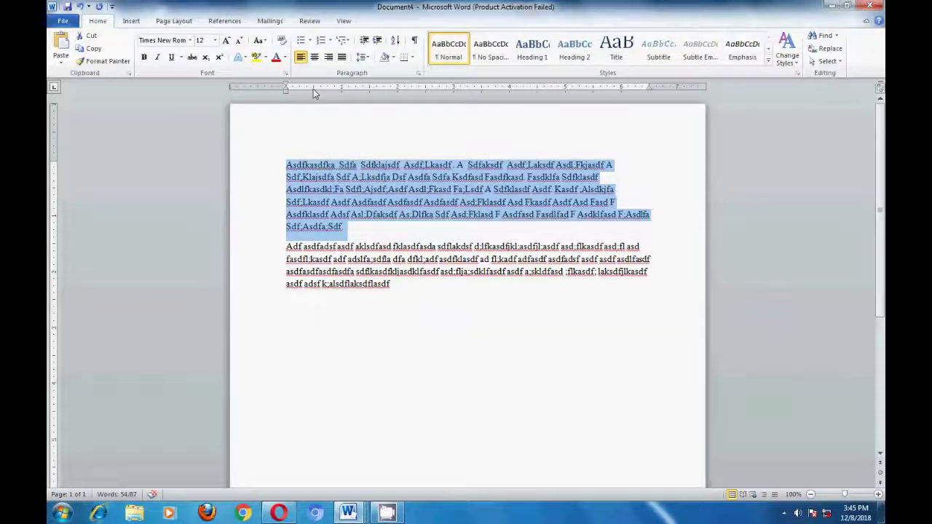
click(264, 41)
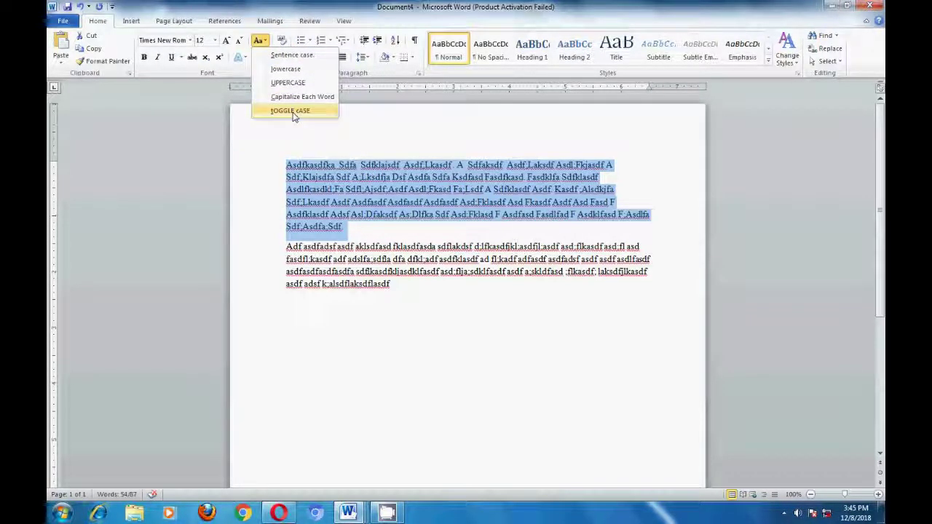
key(Escape)
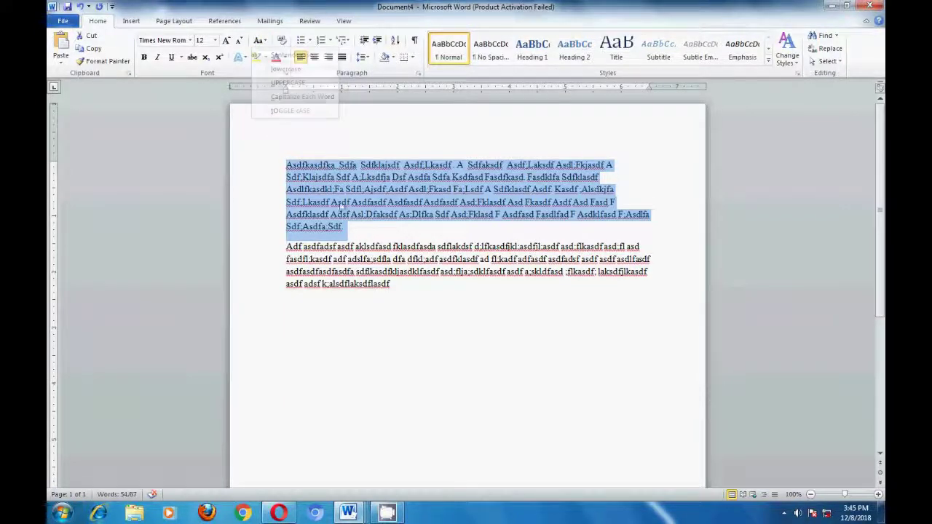
click(290, 165)
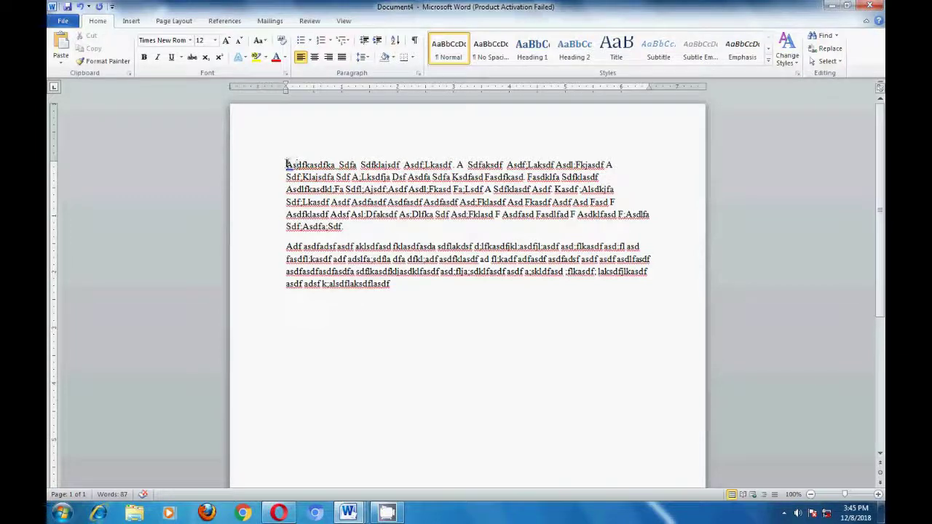
drag(286, 164, 366, 227)
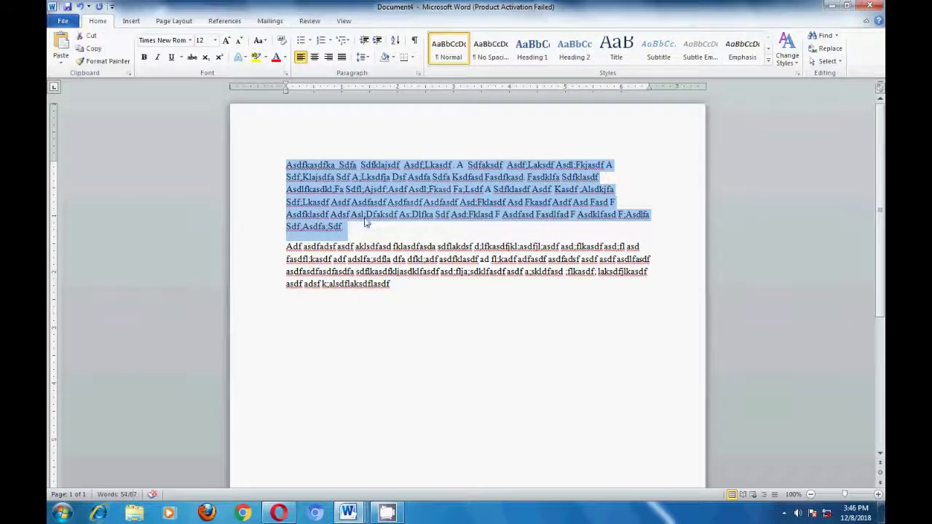
Apply tOGGLE cASE to the first paragraph, giving 'aSDFKASDFKA sDFA sDFKLAJSDF'.
click(263, 41)
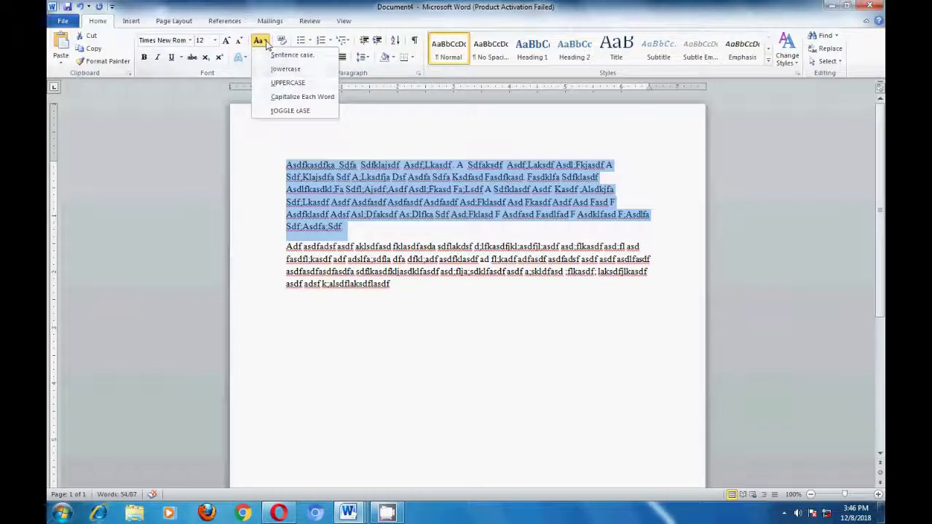
click(283, 111)
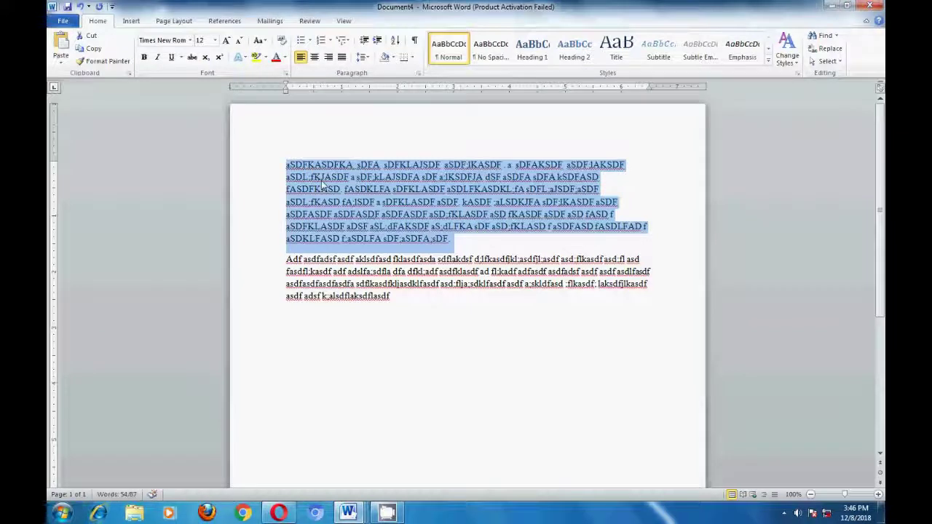
click(342, 261)
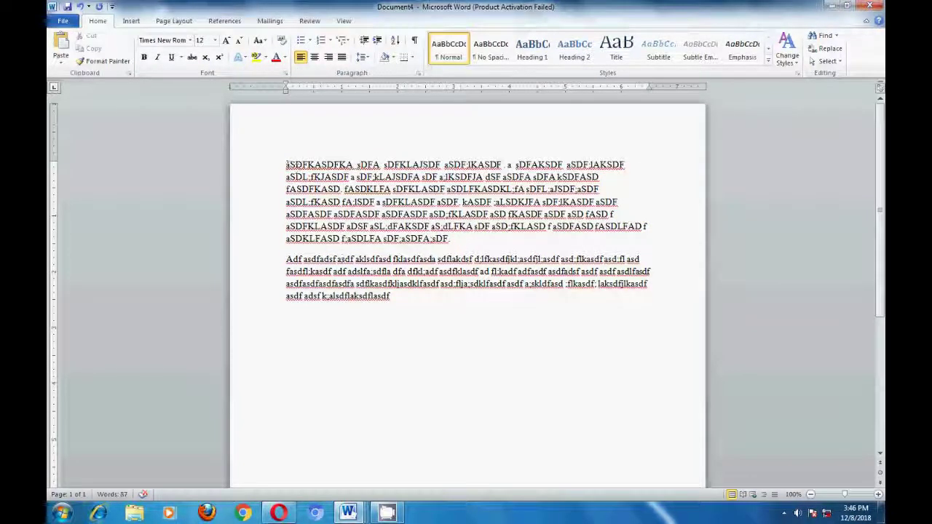
drag(287, 165, 451, 243)
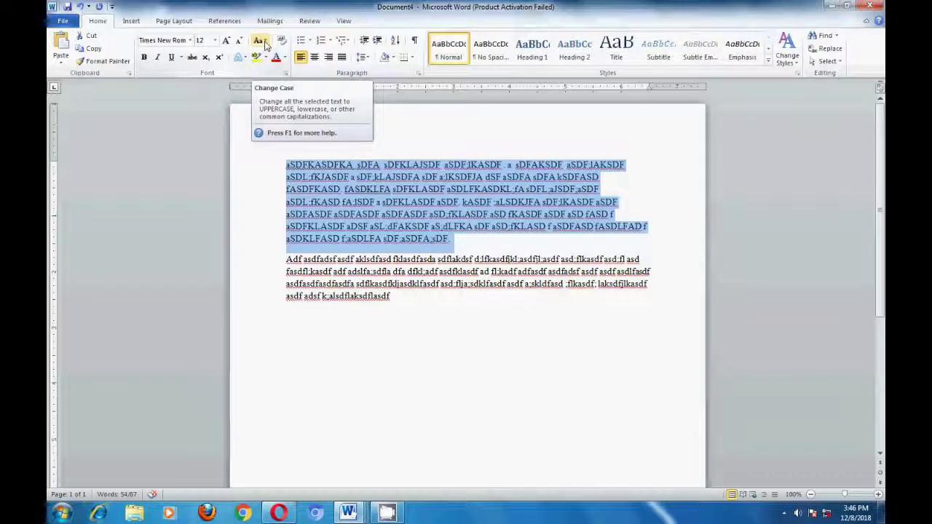
click(325, 156)
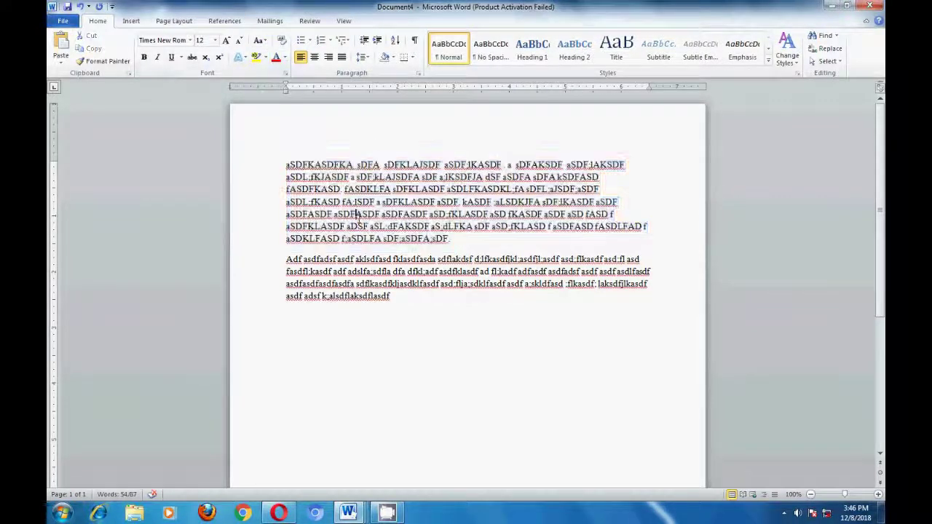
drag(286, 163, 493, 301)
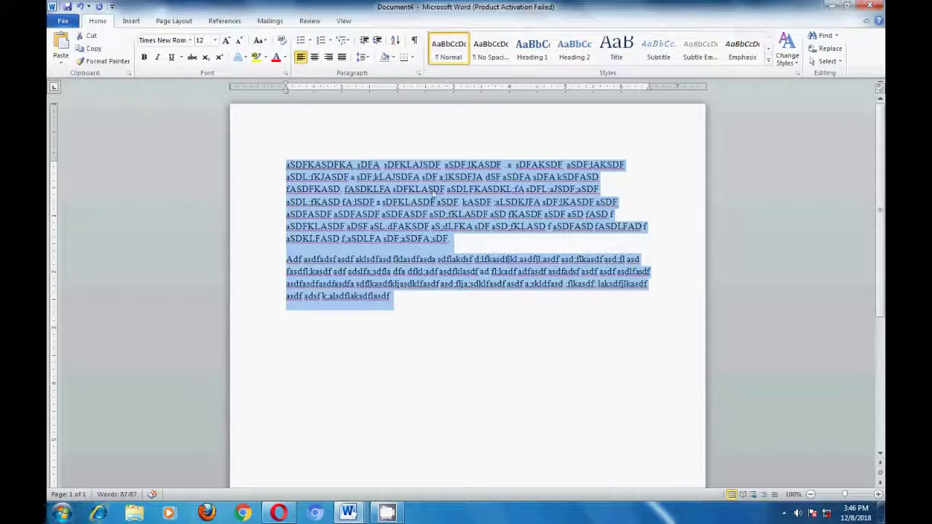
Clear all formatting from both paragraphs, leaving plain Calibri 11 text.
click(284, 43)
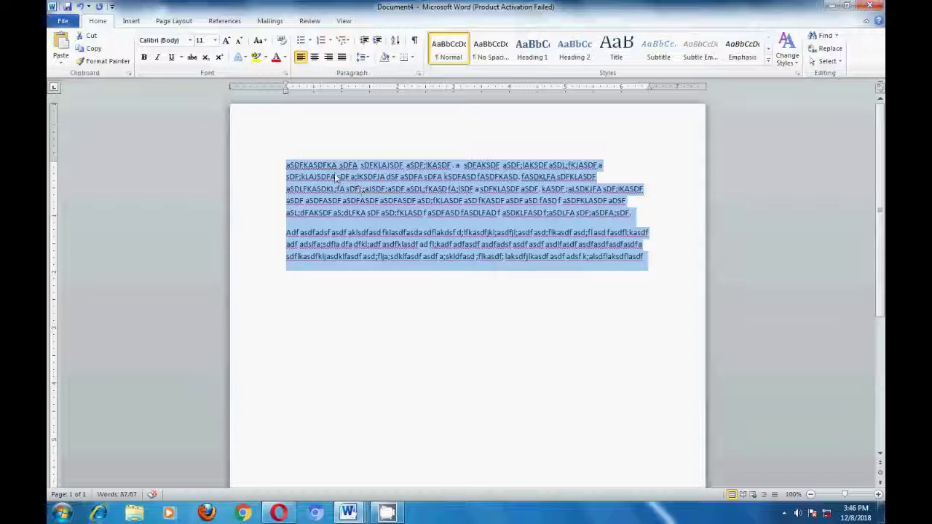
click(337, 129)
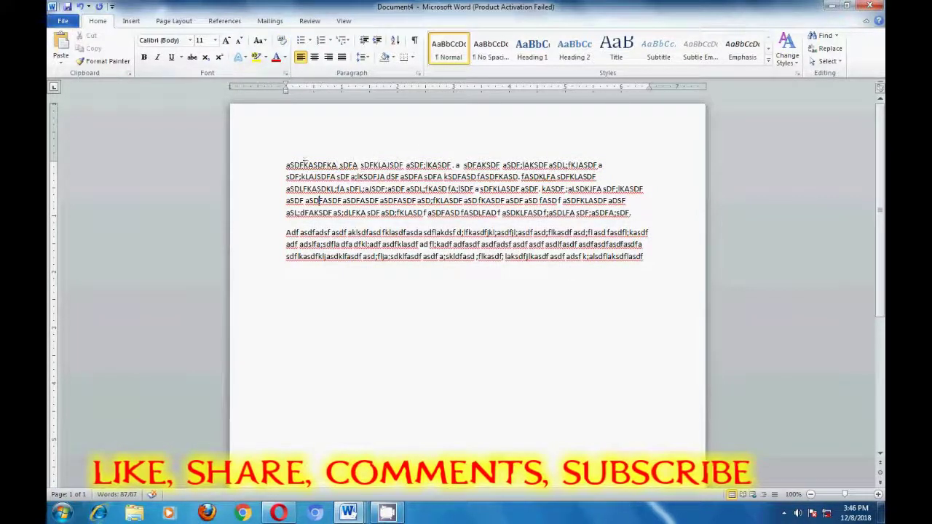
drag(286, 165, 655, 214)
Make the word 'sdflakdsf' in the second paragraph bold.
click(575, 270)
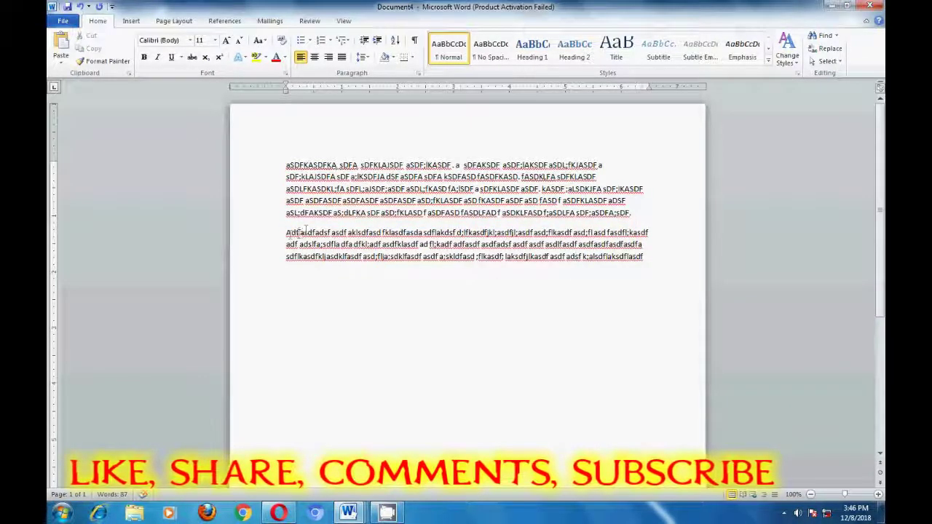
drag(286, 232, 617, 273)
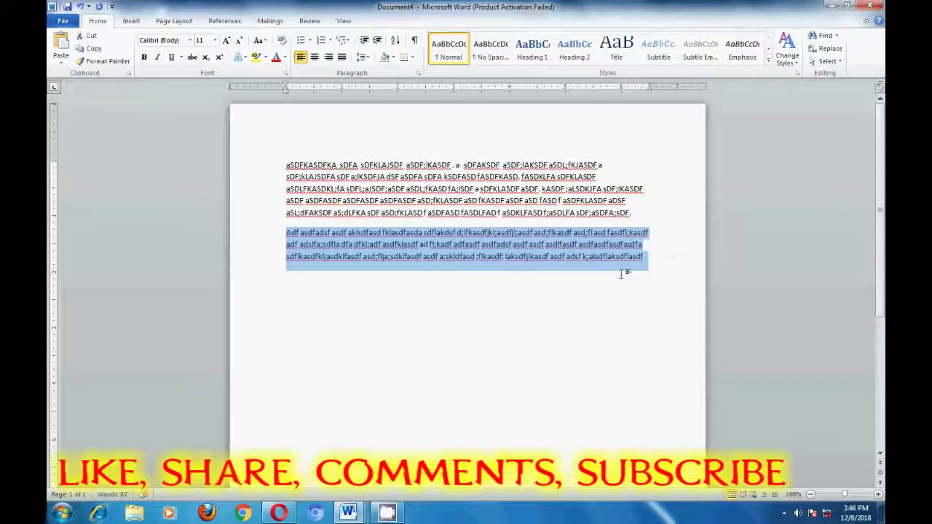
click(364, 279)
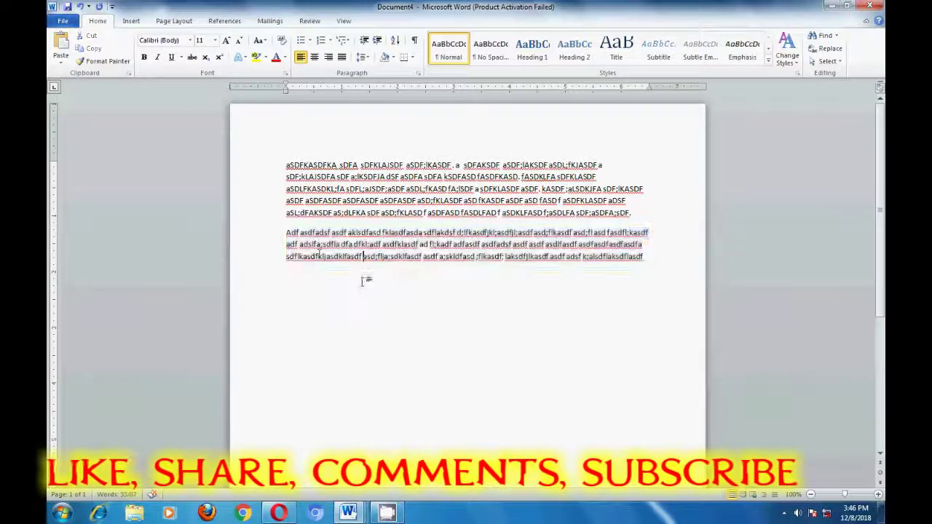
drag(286, 232, 426, 234)
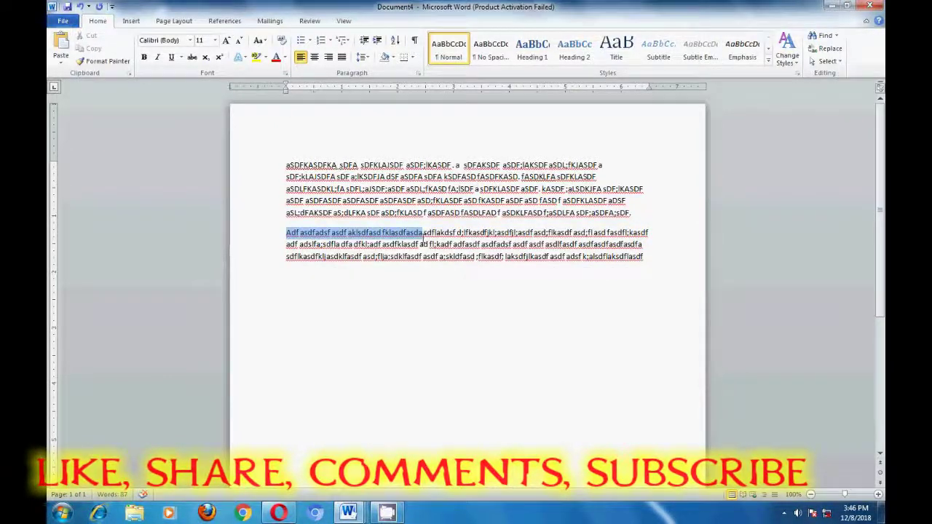
click(453, 256)
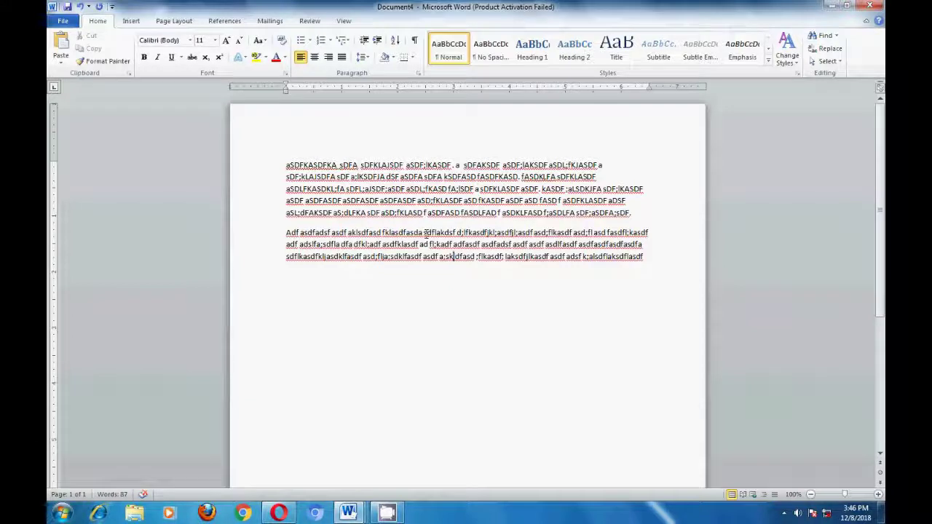
drag(423, 232, 455, 232)
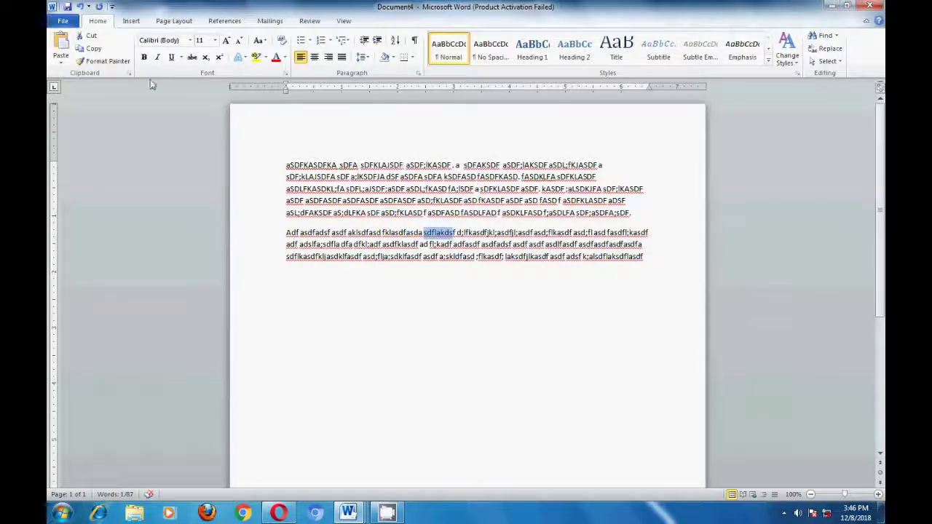
click(143, 57)
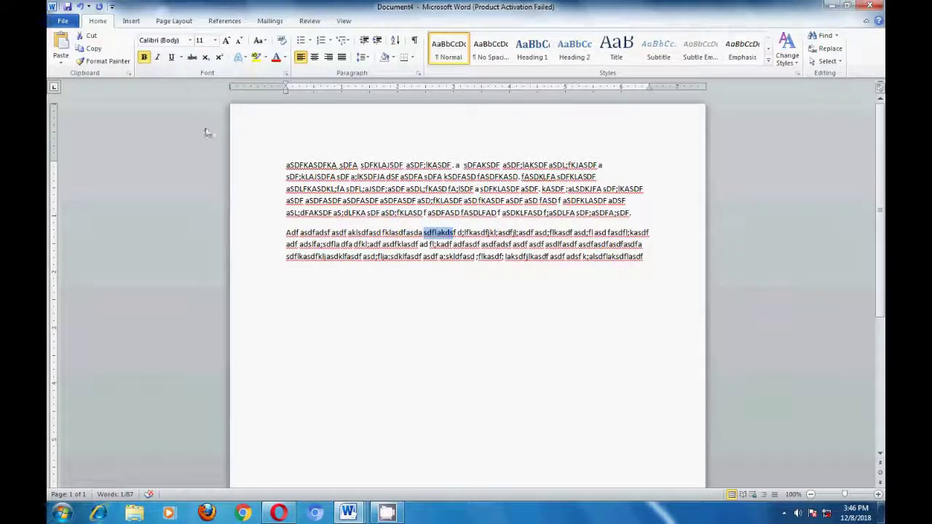
click(478, 256)
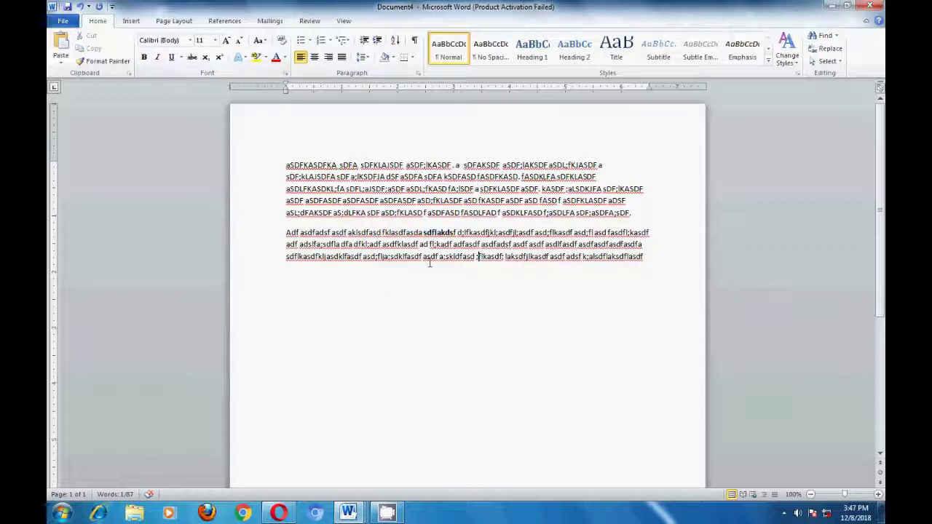
click(263, 165)
drag(358, 187, 646, 258)
Apply Sentence case to both paragraphs.
click(260, 40)
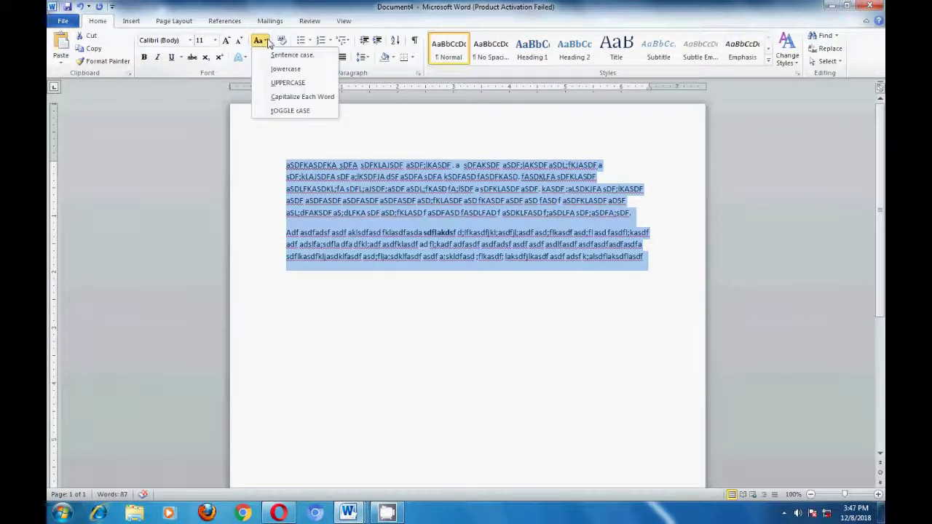
click(277, 58)
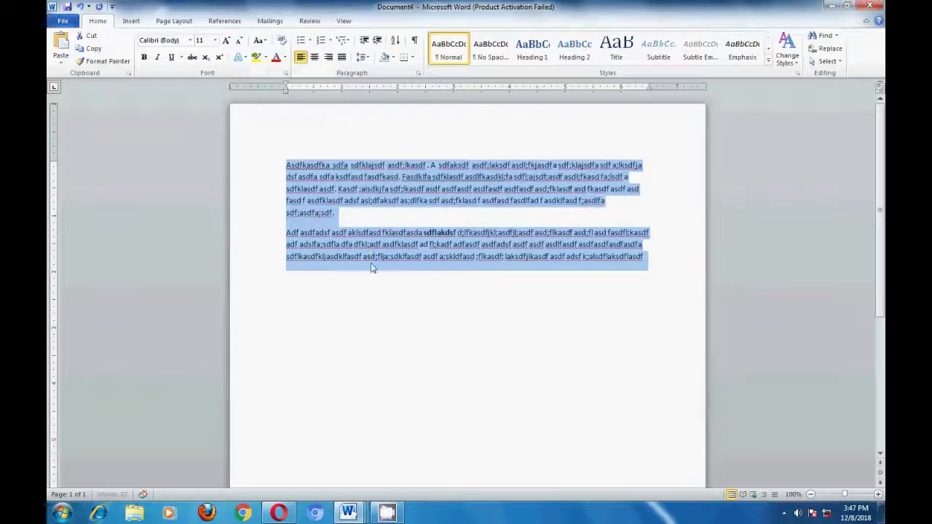
click(364, 268)
drag(285, 162, 651, 260)
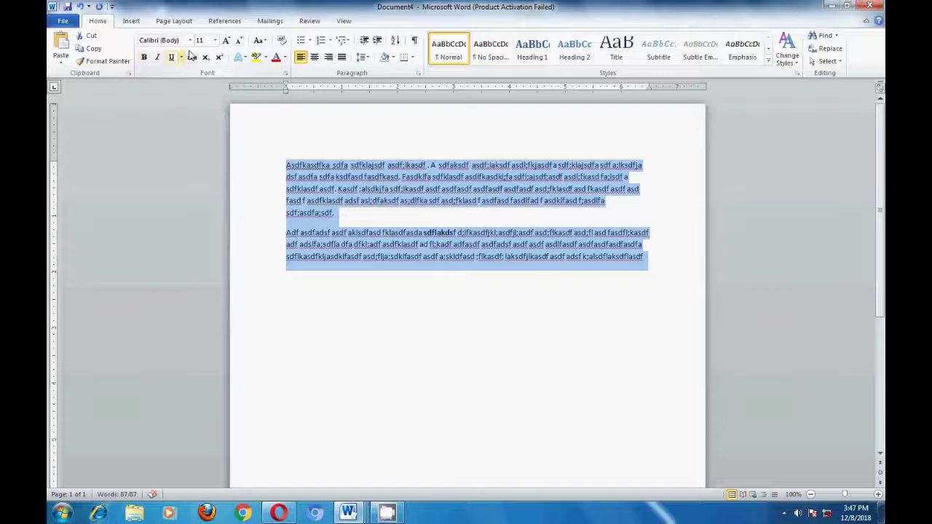
Set both paragraphs' font to Arial Black, then change it to Times New Roman.
click(214, 40)
click(177, 46)
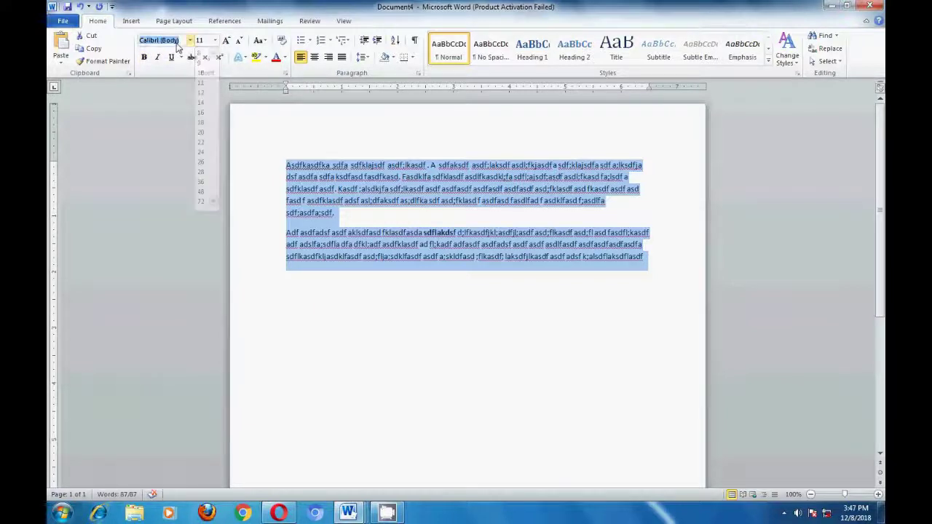
text(Arial Black)
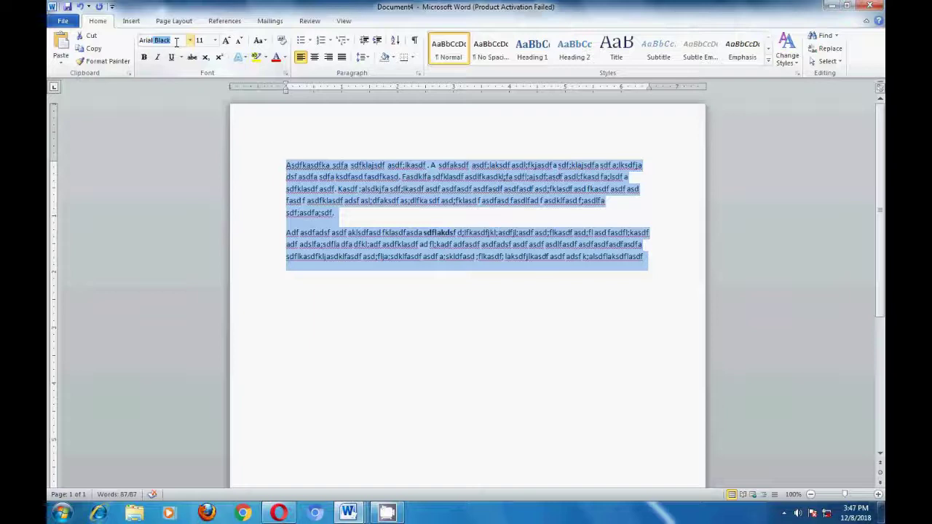
key(Return)
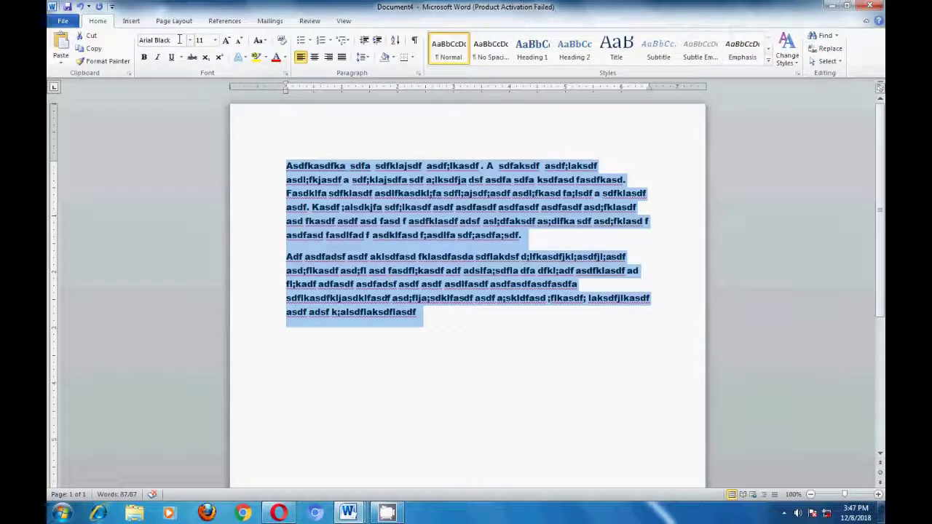
click(180, 40)
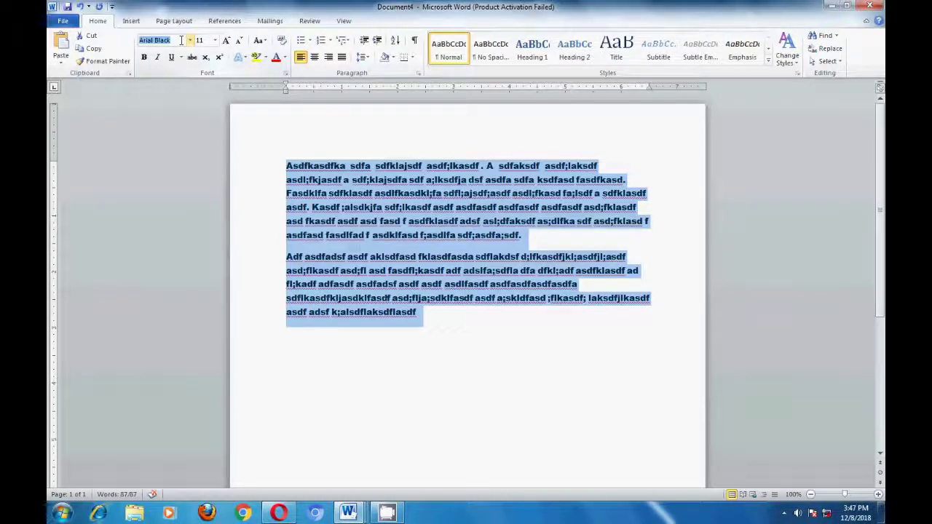
text(Times New Ro)
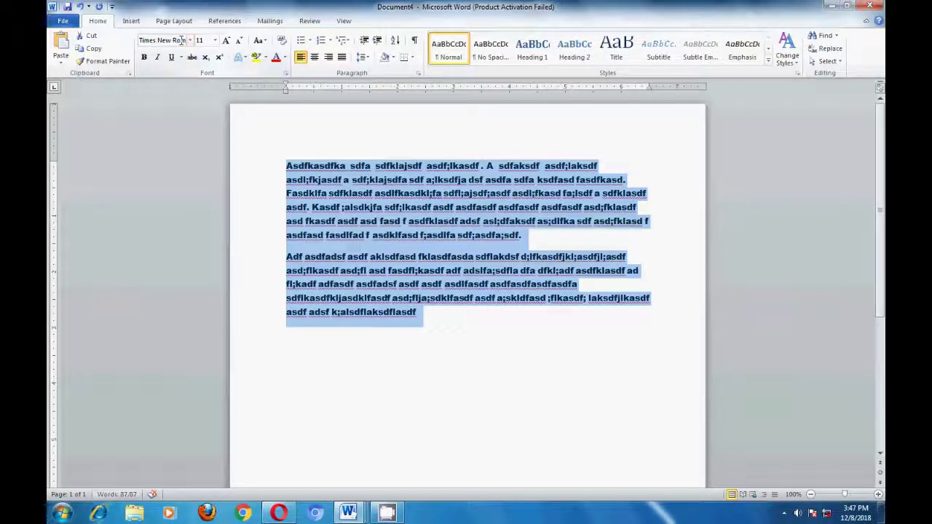
key(Return)
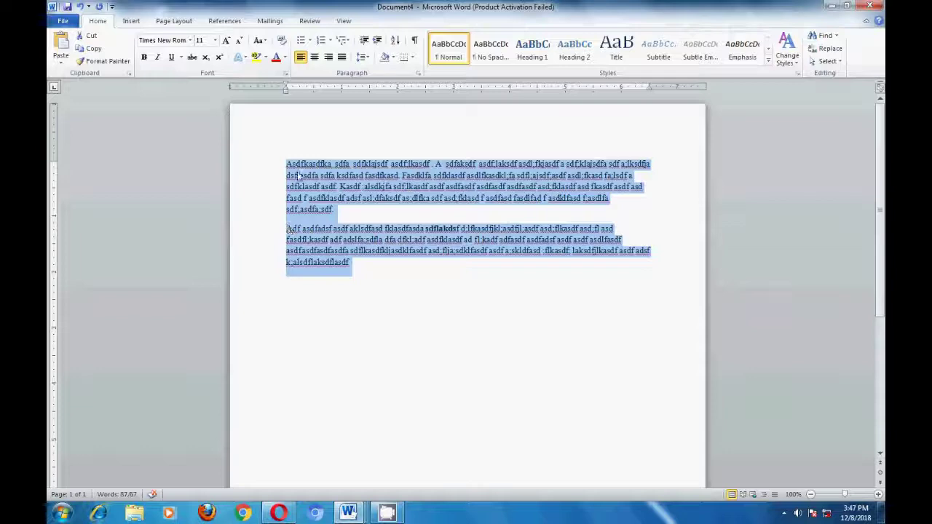
Set the paragraphs' font size to 14.
click(214, 40)
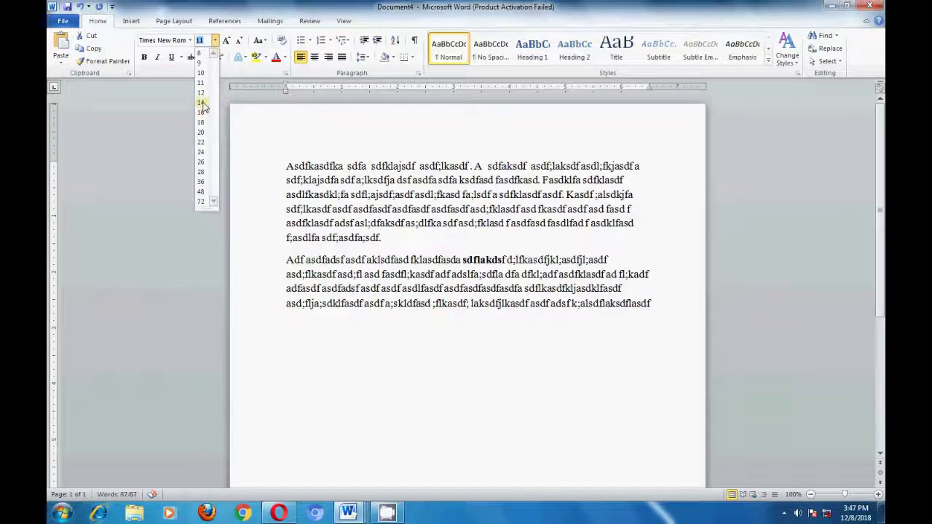
click(201, 102)
click(358, 299)
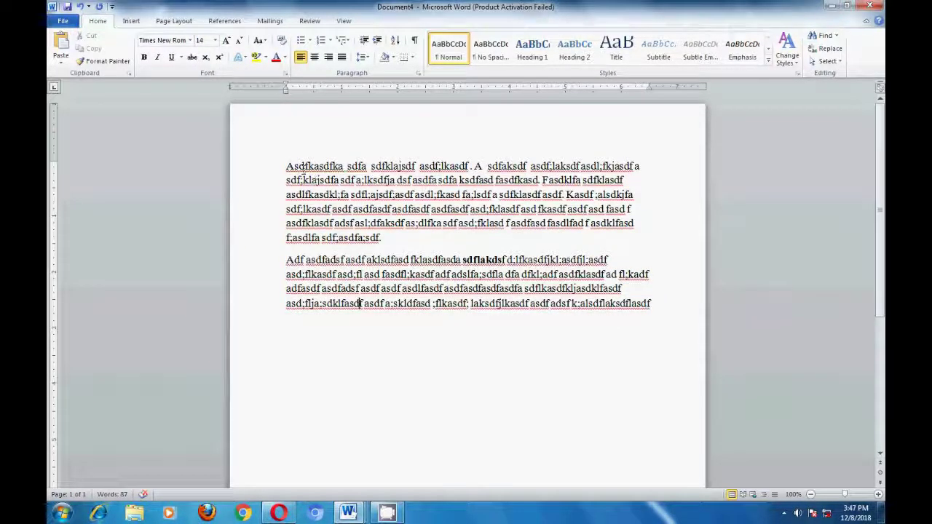
Make the first word 'Asdfkasdfka' bold, italic and underlined.
double_click(288, 166)
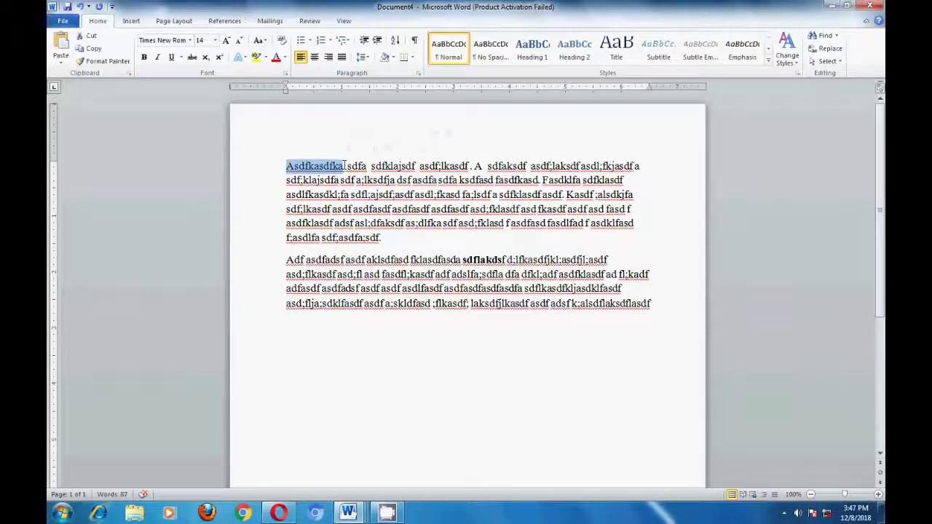
click(143, 62)
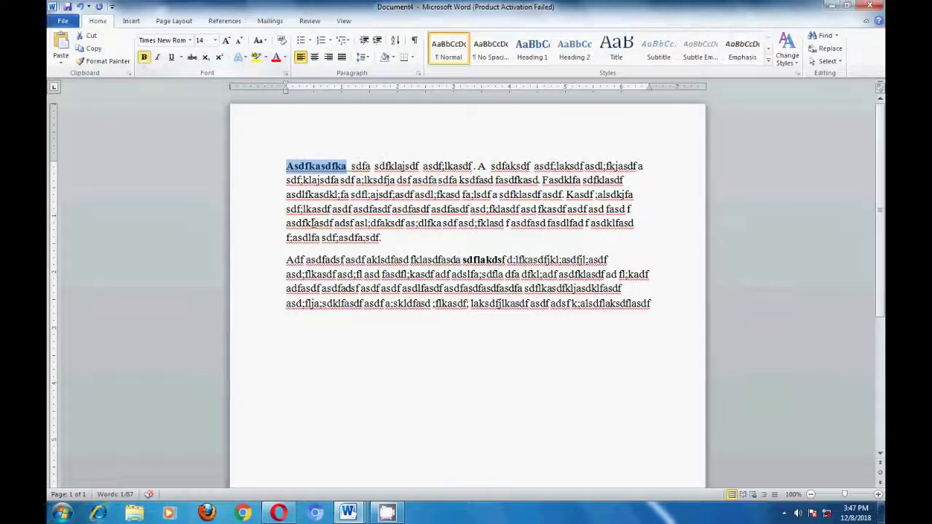
click(353, 215)
drag(286, 166, 348, 166)
click(158, 57)
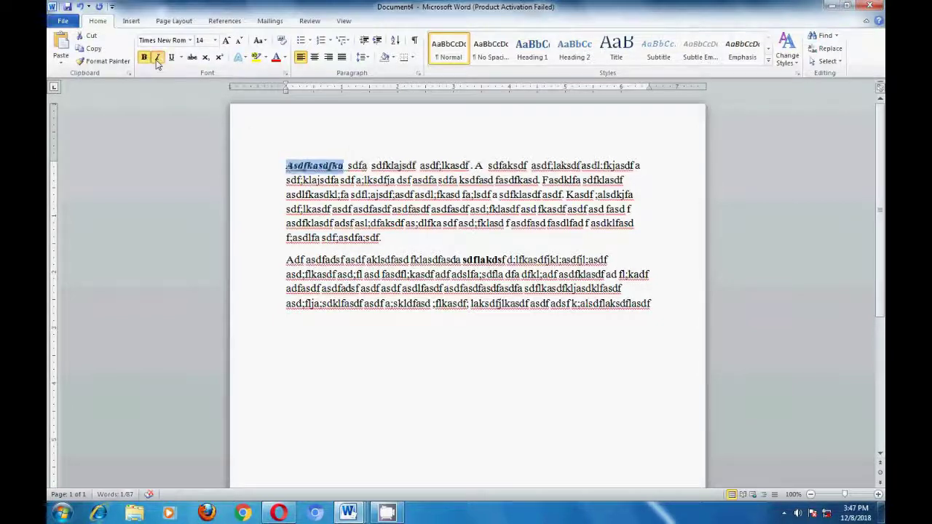
click(357, 180)
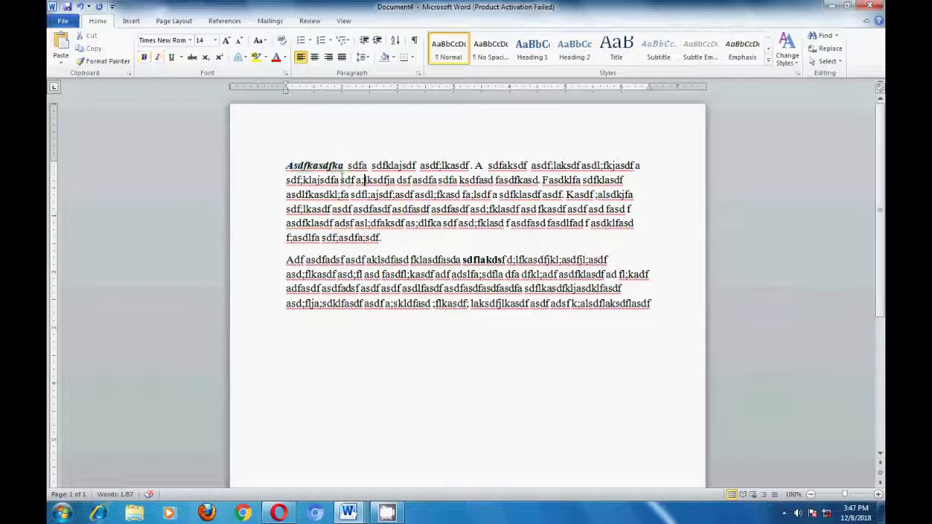
drag(286, 166, 341, 164)
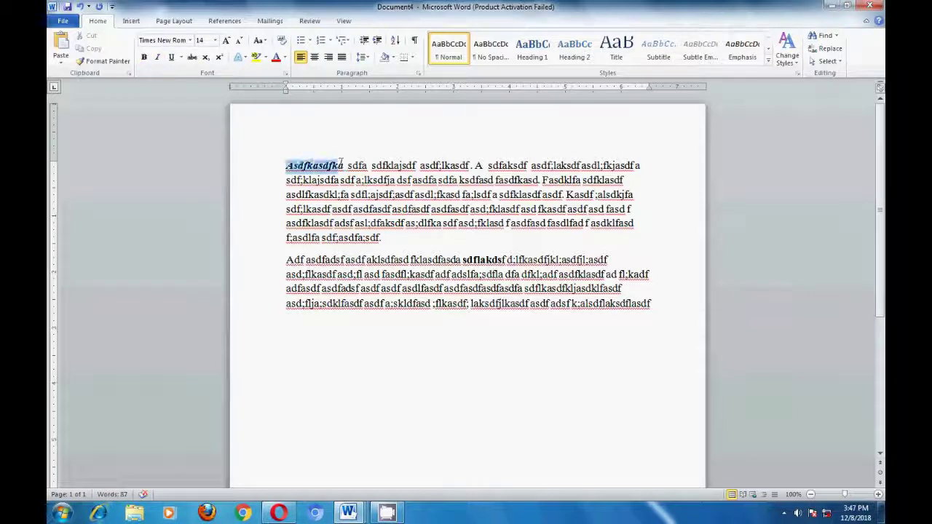
click(171, 57)
click(362, 240)
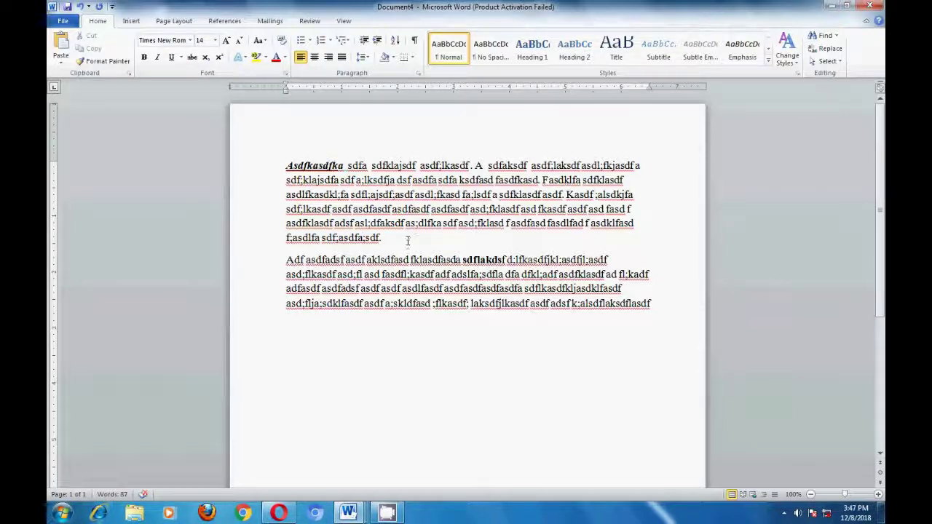
Bold and underline 'dlfka sdf asd;fklasd f', and insert an empty line at the document start.
drag(420, 225, 512, 224)
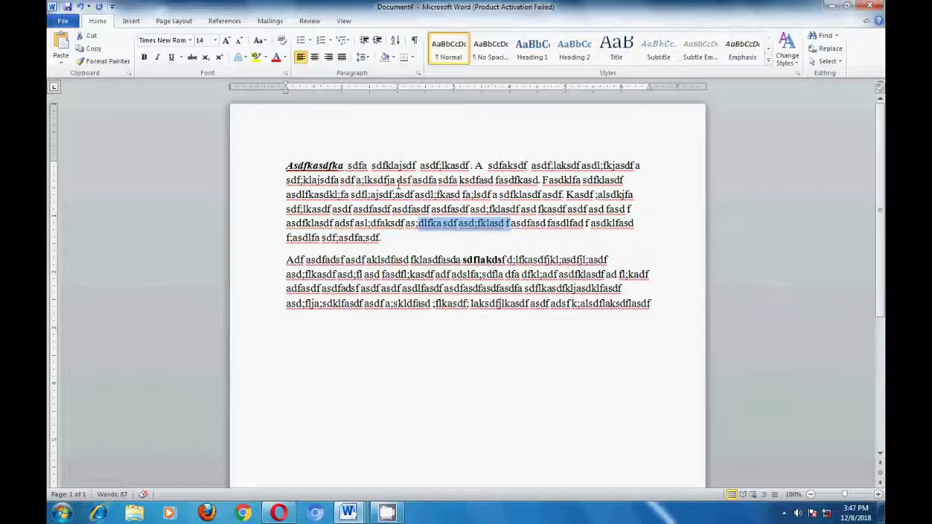
click(144, 58)
click(171, 58)
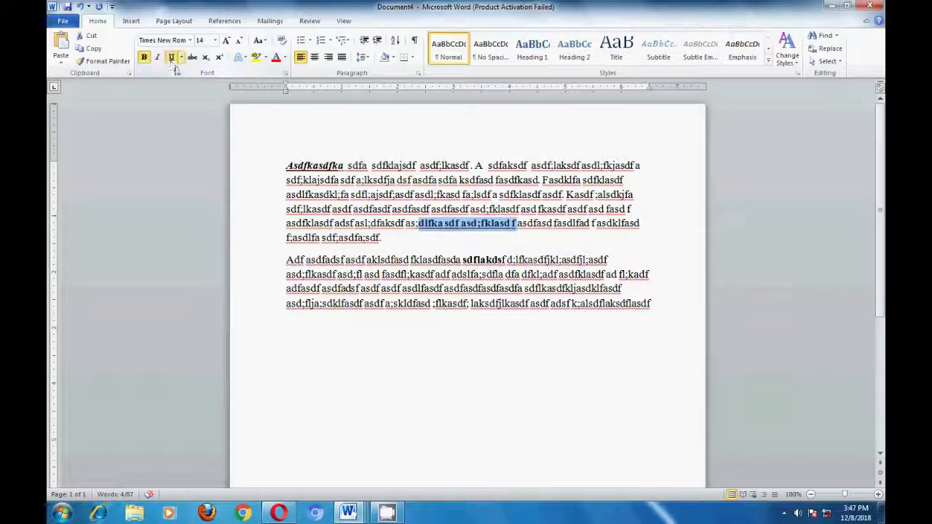
click(284, 166)
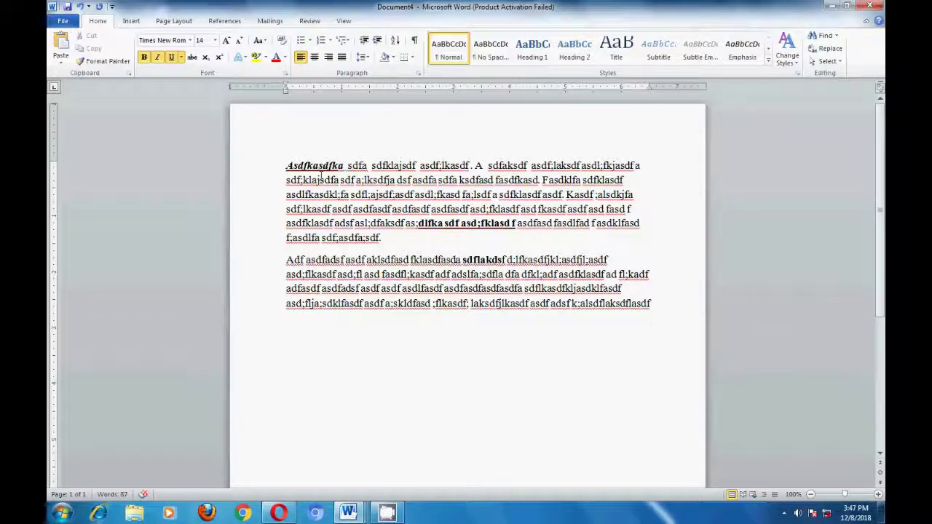
key(Return)
Type 'resume' on the empty first line and change it to UPPERCASE 'RESUME'.
click(454, 151)
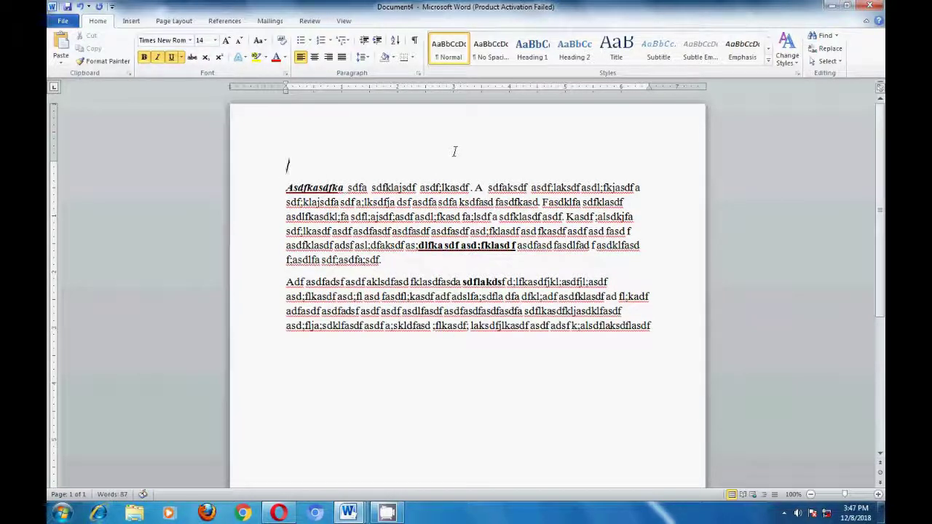
text(resume)
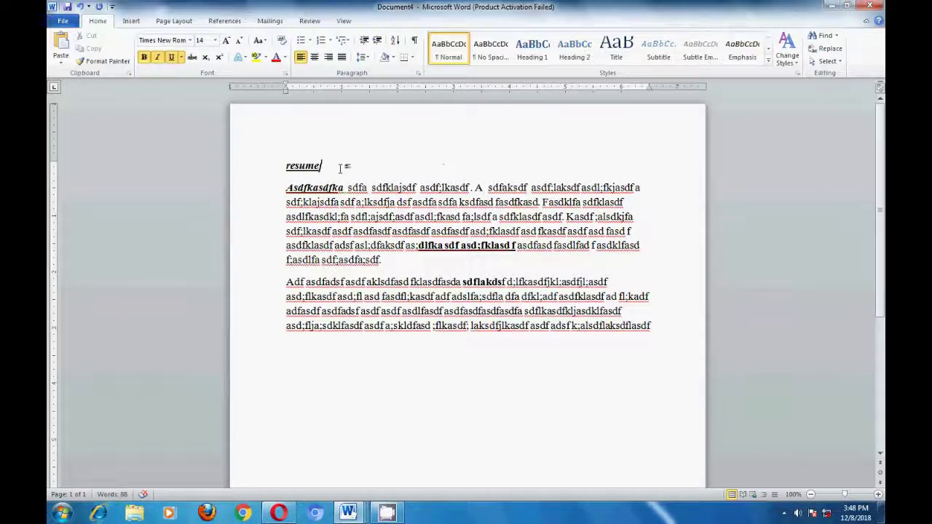
drag(286, 165, 320, 165)
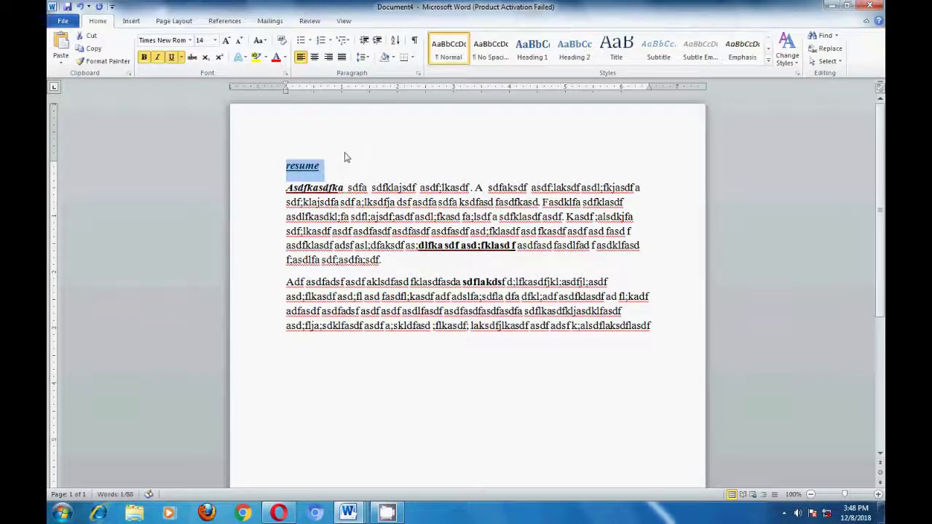
click(259, 40)
click(287, 83)
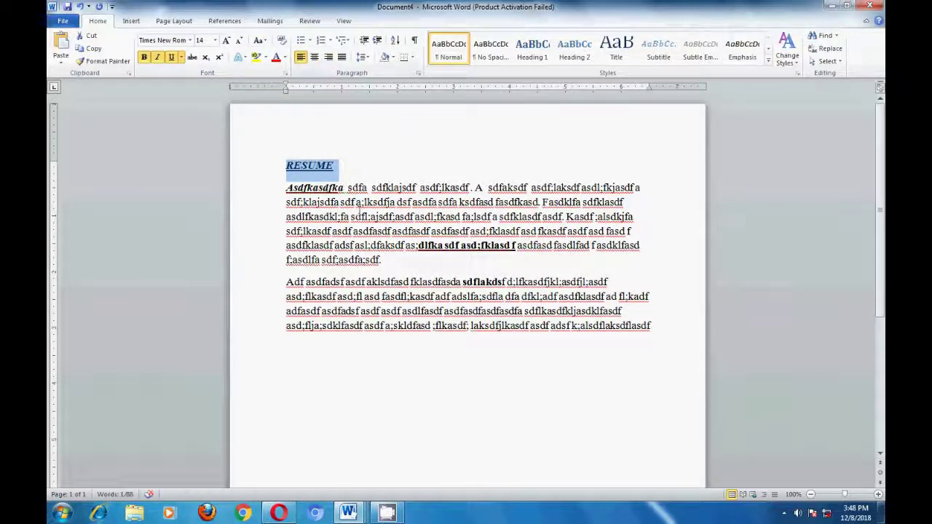
Shift the RESUME heading toward the line's centre with two tabs.
click(287, 167)
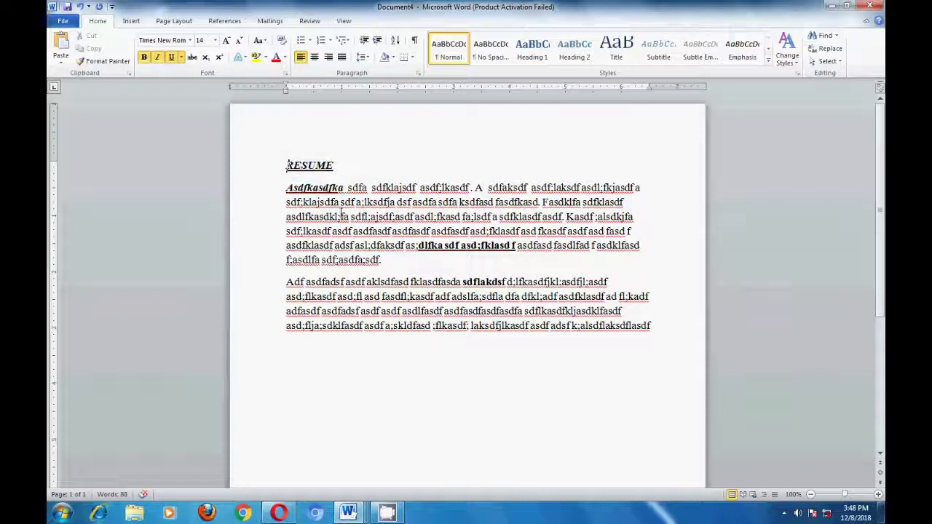
key(Tab)
key(Tab)
key(Tab)
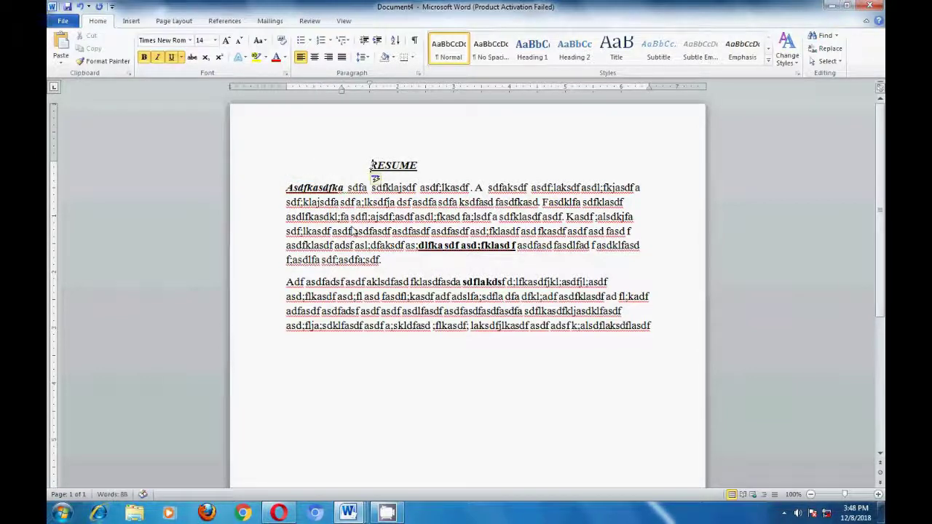
key(Tab)
key(Tab)
key(Tab)
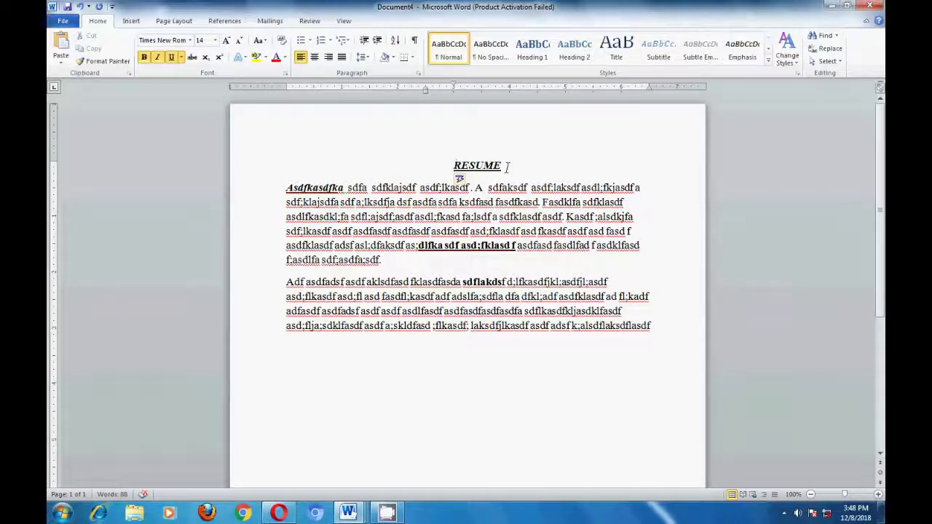
drag(507, 167, 453, 167)
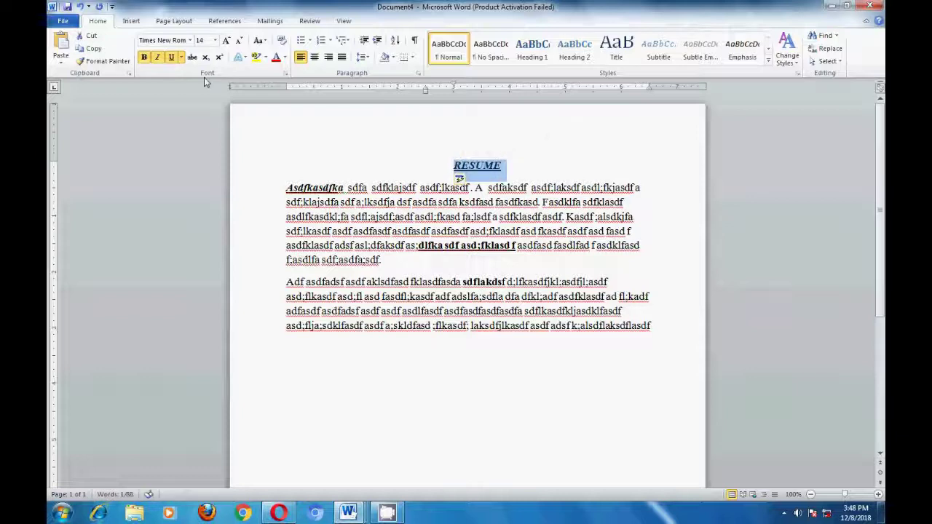
Replace the RESUME heading's single underline with a wavy underline.
click(181, 58)
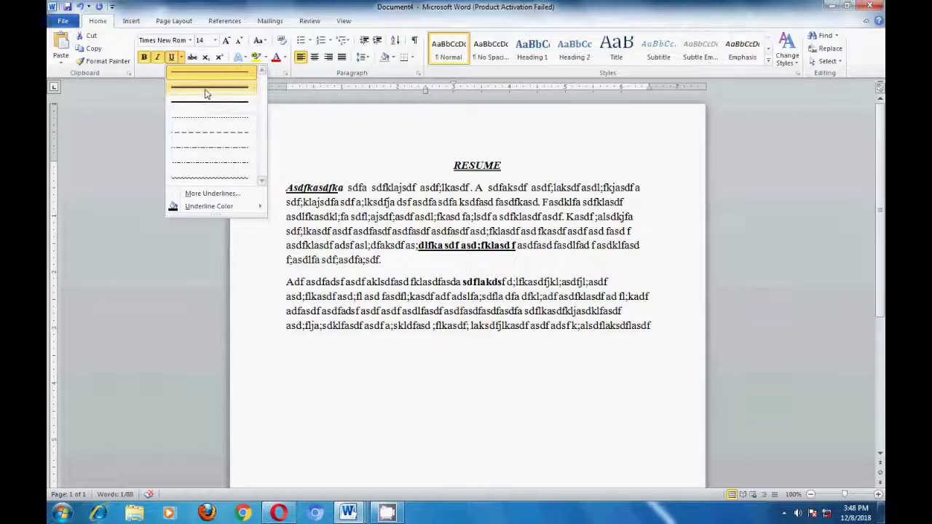
click(214, 137)
click(182, 57)
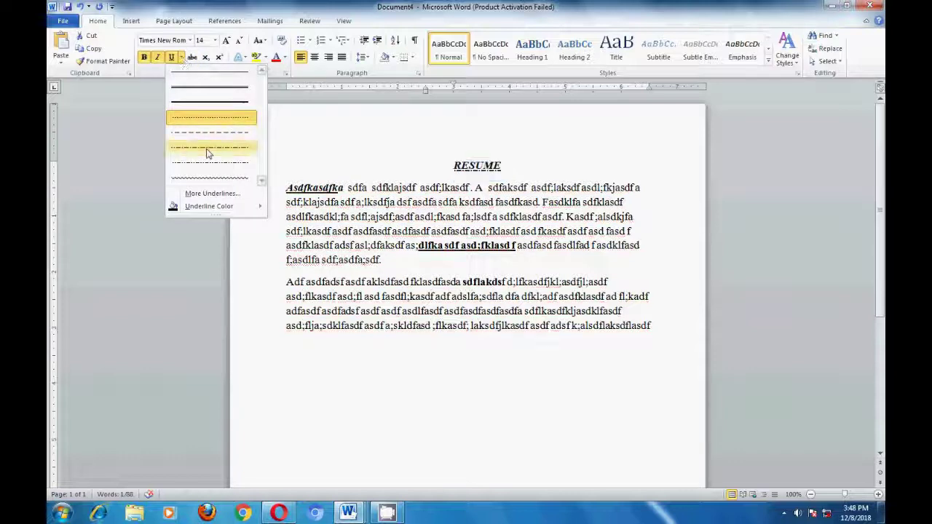
click(213, 177)
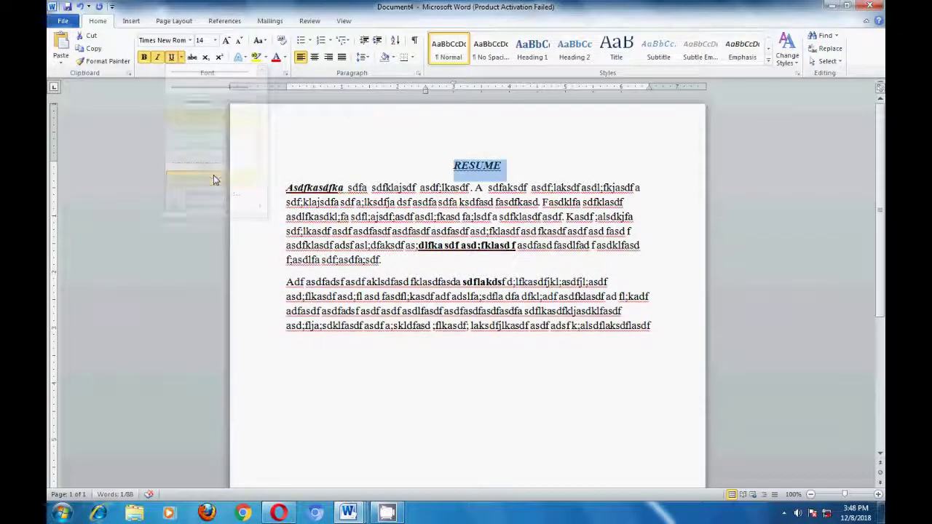
click(181, 58)
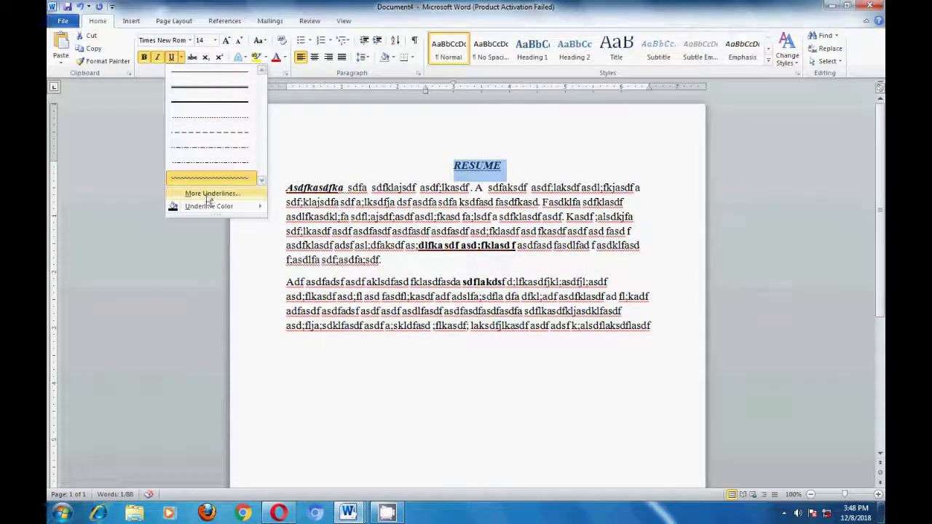
click(209, 134)
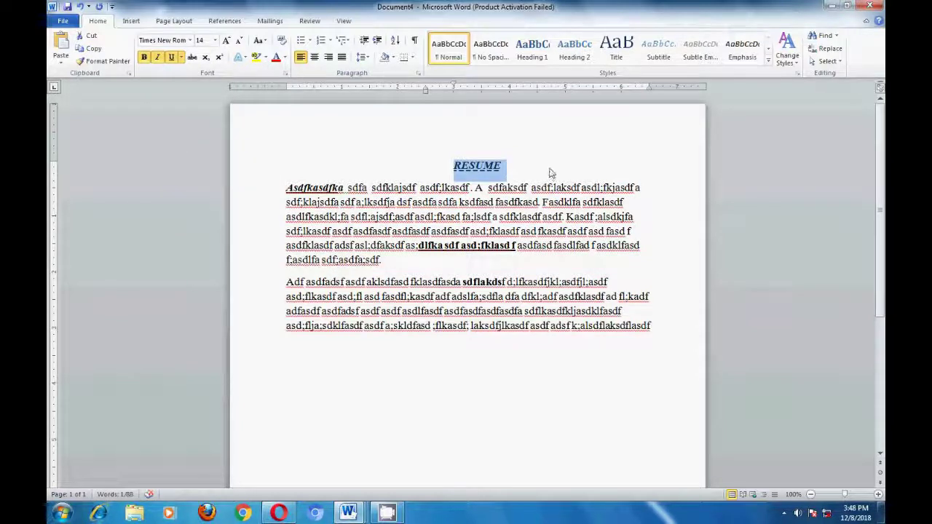
key(ctrl+a)
click(511, 200)
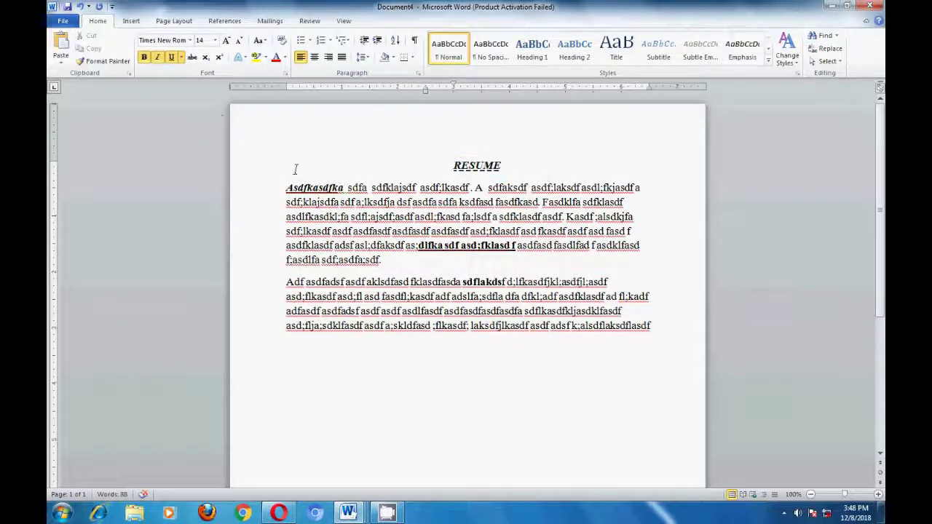
drag(281, 188, 395, 264)
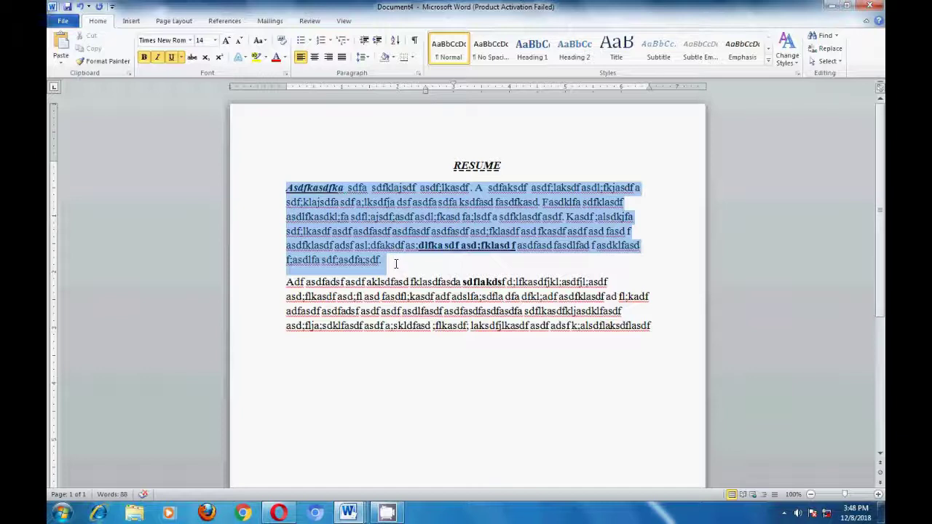
click(294, 195)
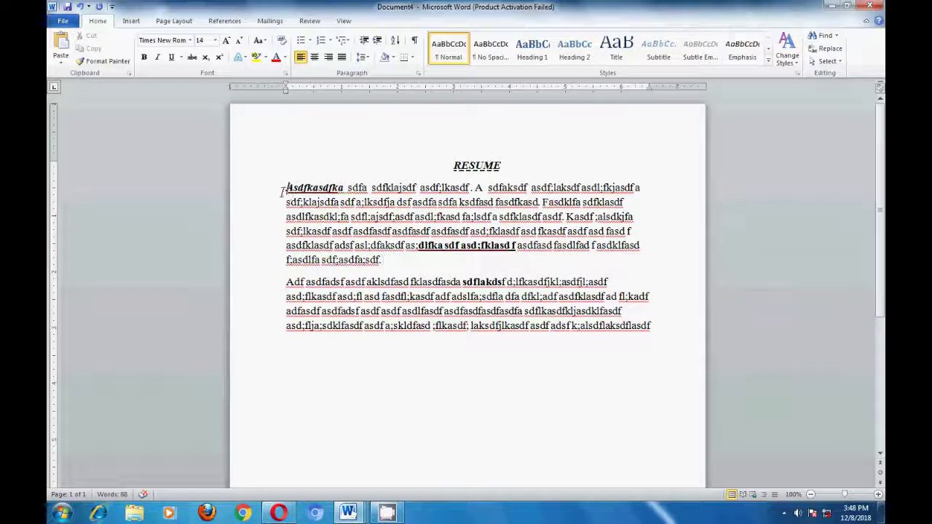
Give the first paragraph a single underline.
drag(283, 187, 385, 263)
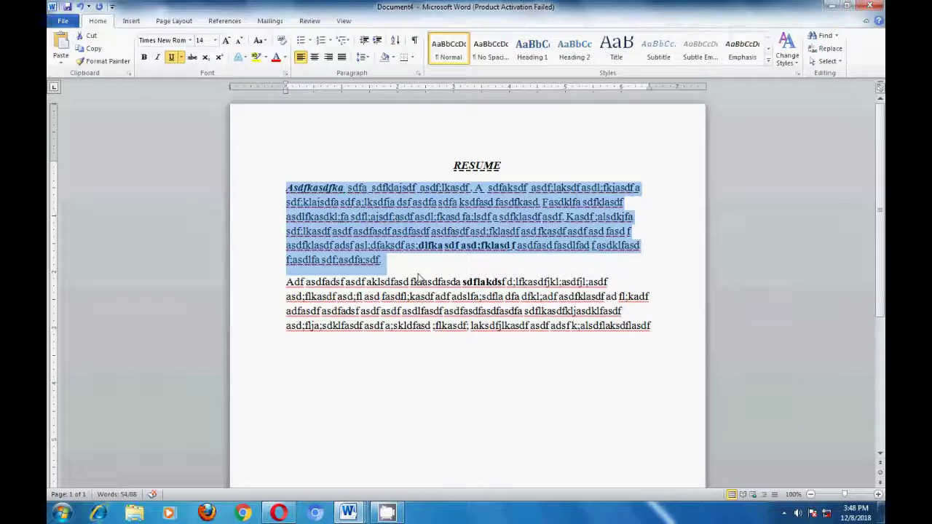
click(181, 57)
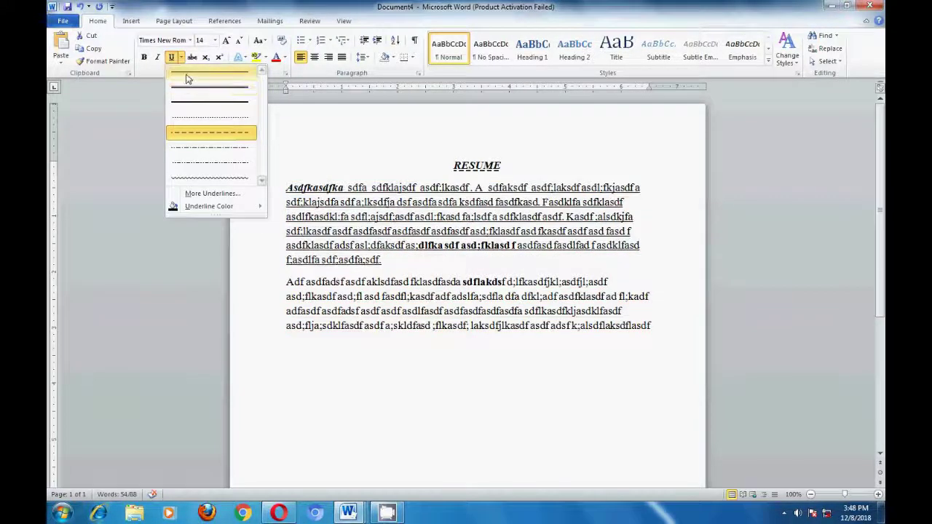
click(190, 85)
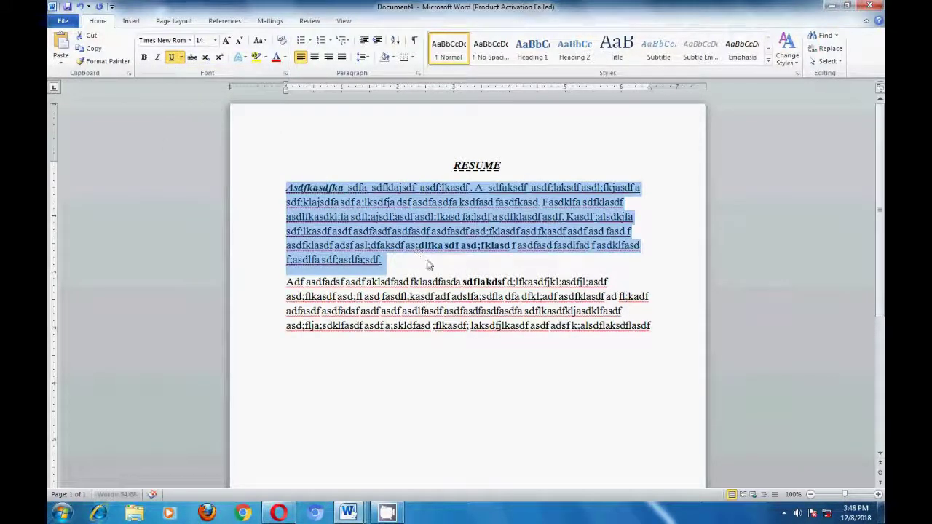
key(Left)
Change the first paragraph's underline style and remove its bold formatting.
drag(313, 195, 429, 264)
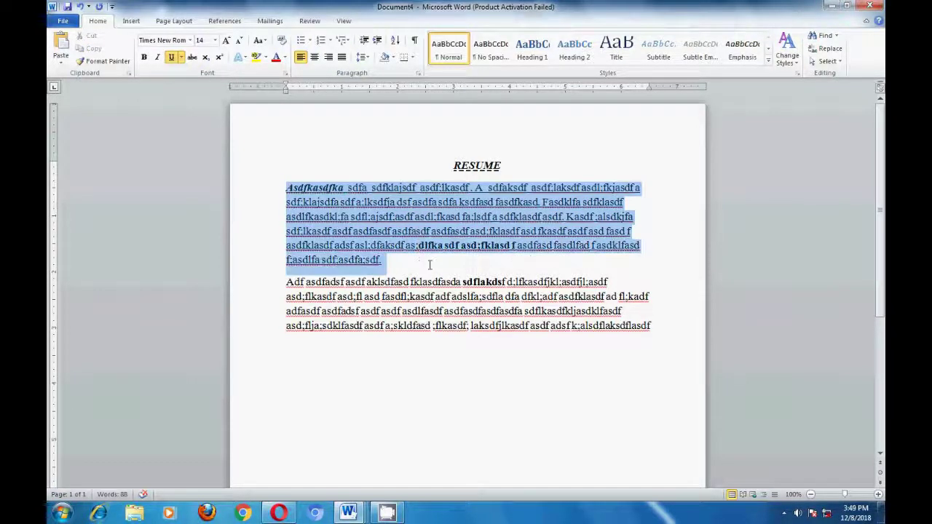
click(182, 58)
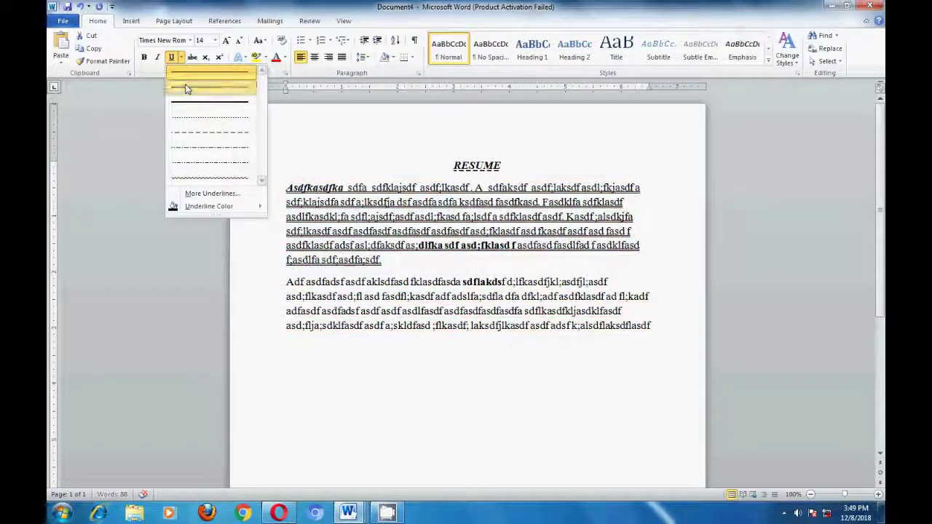
click(185, 87)
click(146, 59)
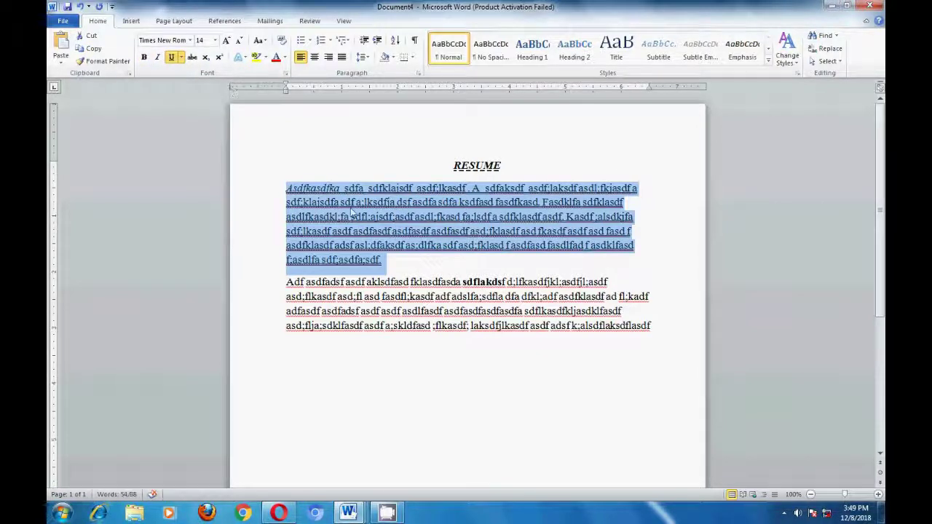
click(287, 180)
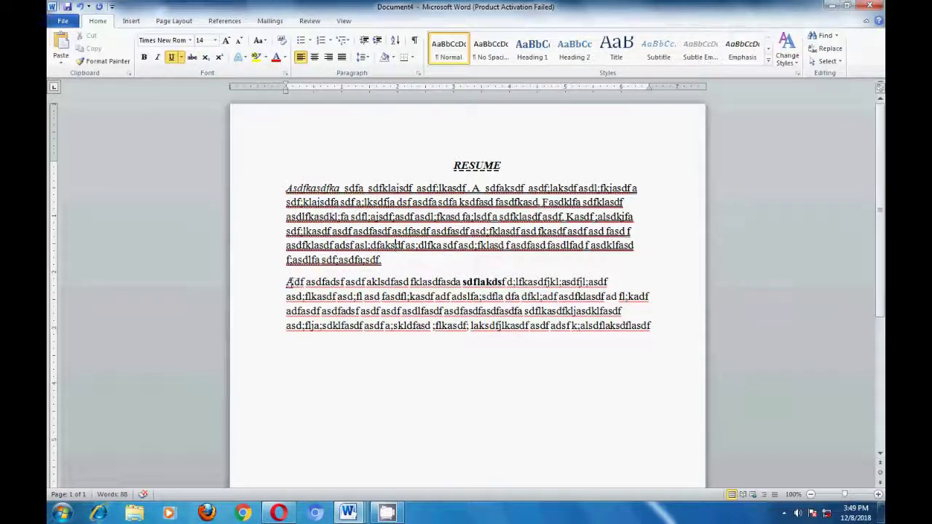
drag(288, 281, 512, 283)
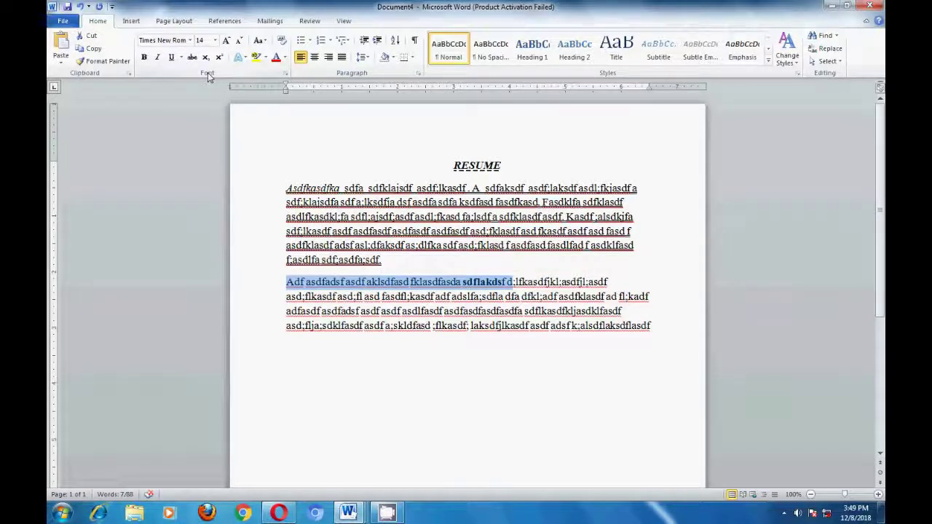
Strike through the second paragraph's opening words, 'Adf asdfadsf' through 'sdflakdsf'.
click(192, 57)
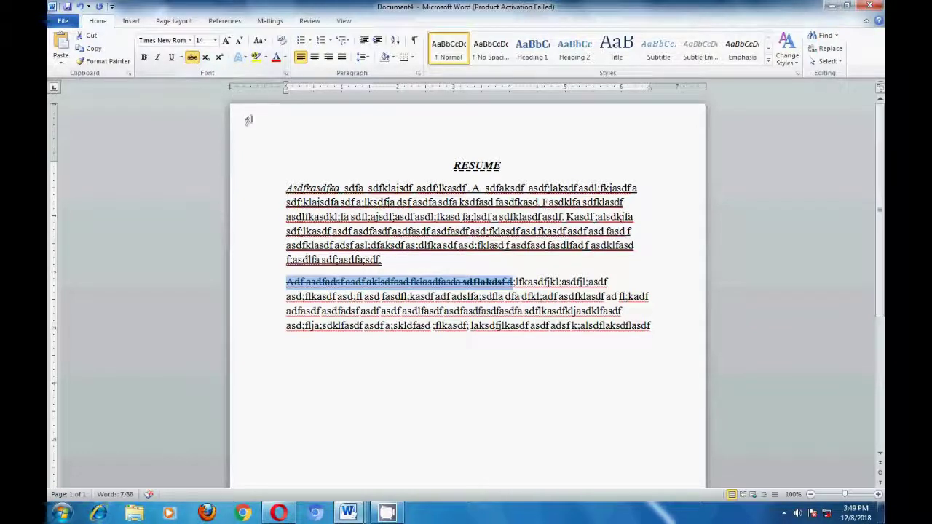
click(251, 165)
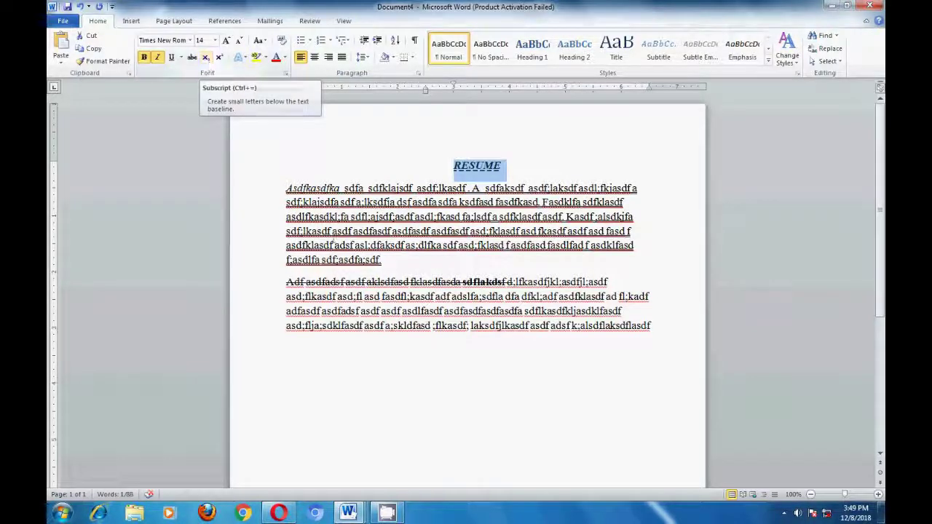
click(405, 265)
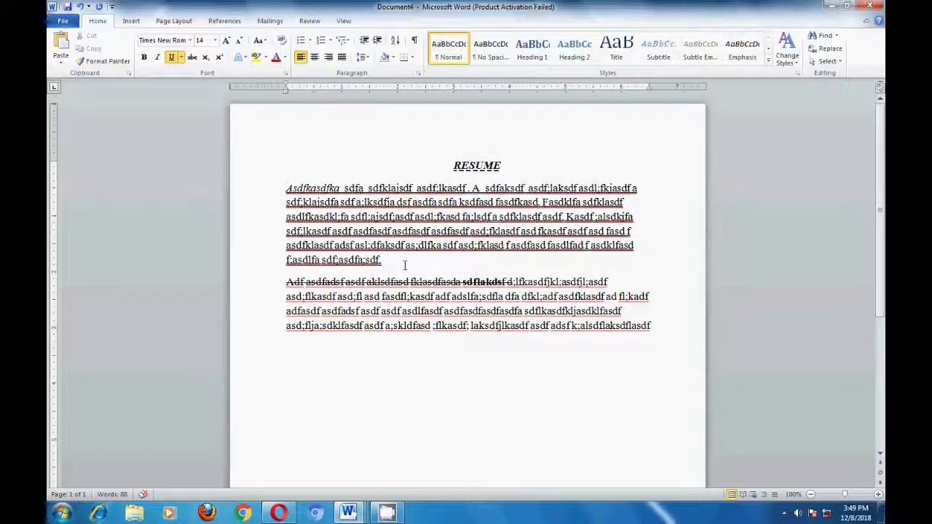
Add '122 1442' to the first paragraph's end, superscripting the first final 2, subscripting the last.
text(122 14)
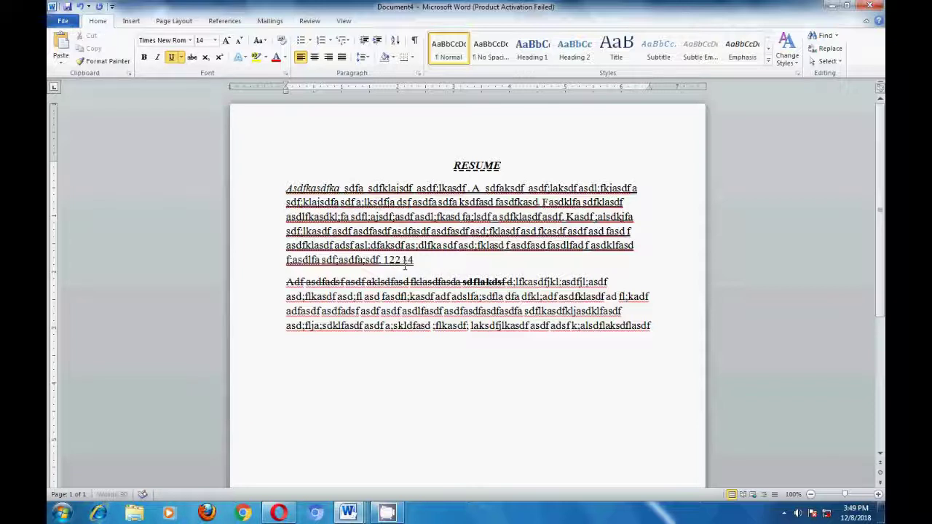
text(42)
drag(394, 260, 401, 260)
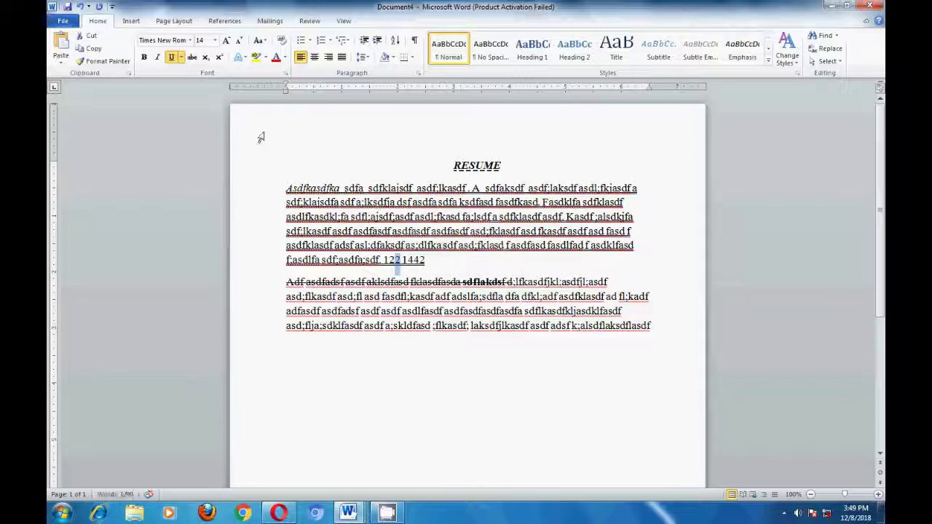
click(220, 58)
click(462, 265)
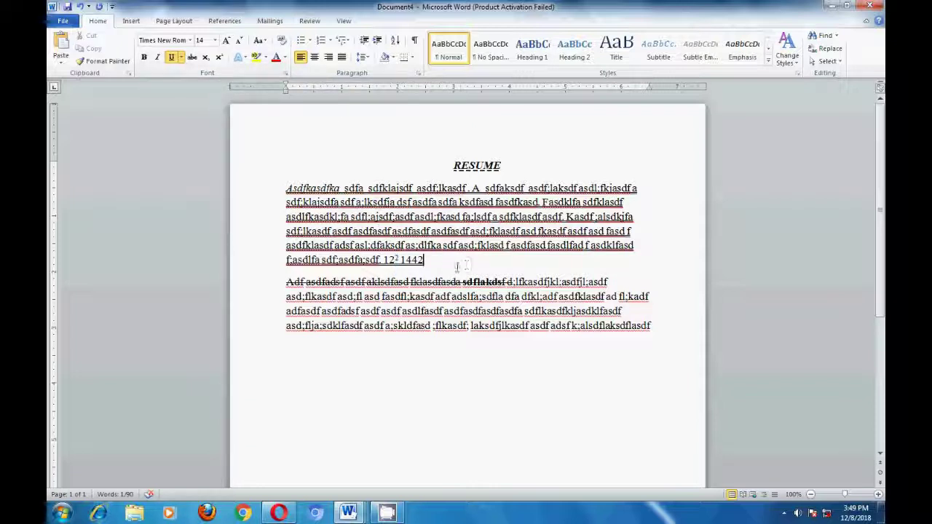
drag(422, 260, 416, 260)
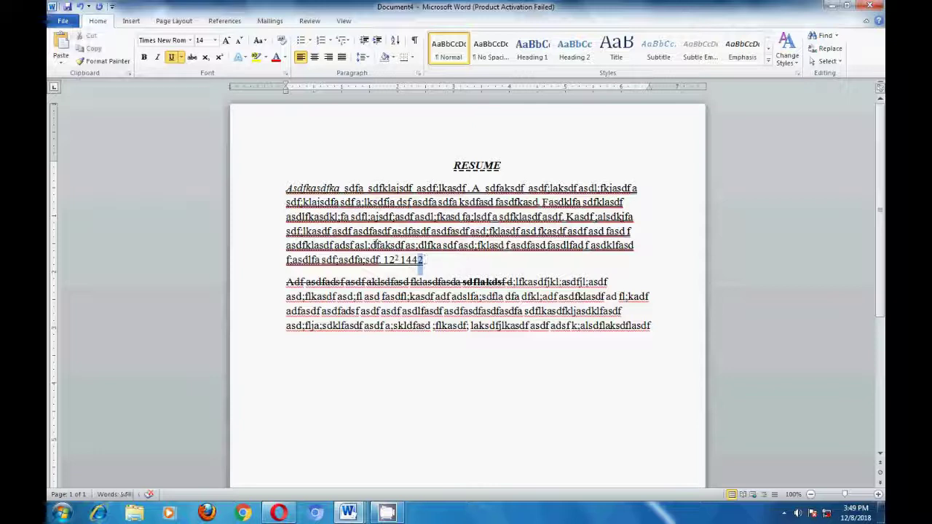
click(206, 59)
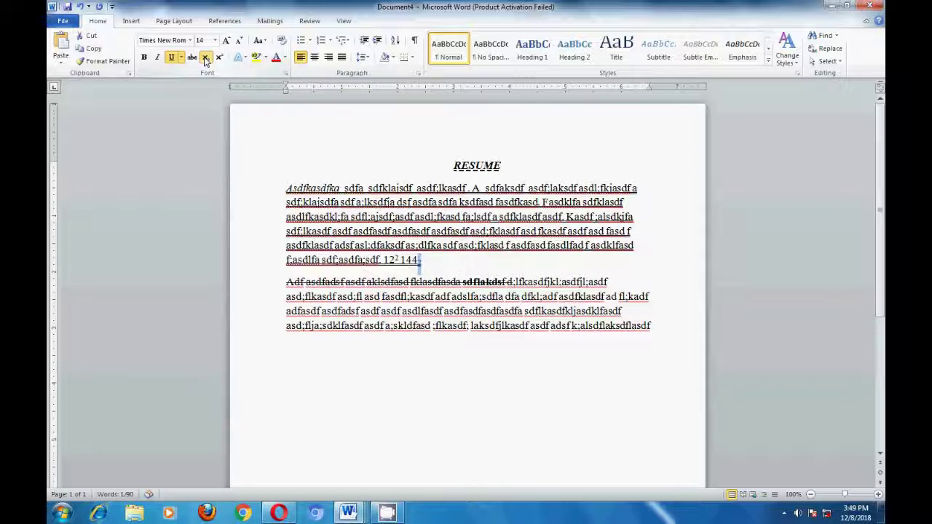
click(427, 264)
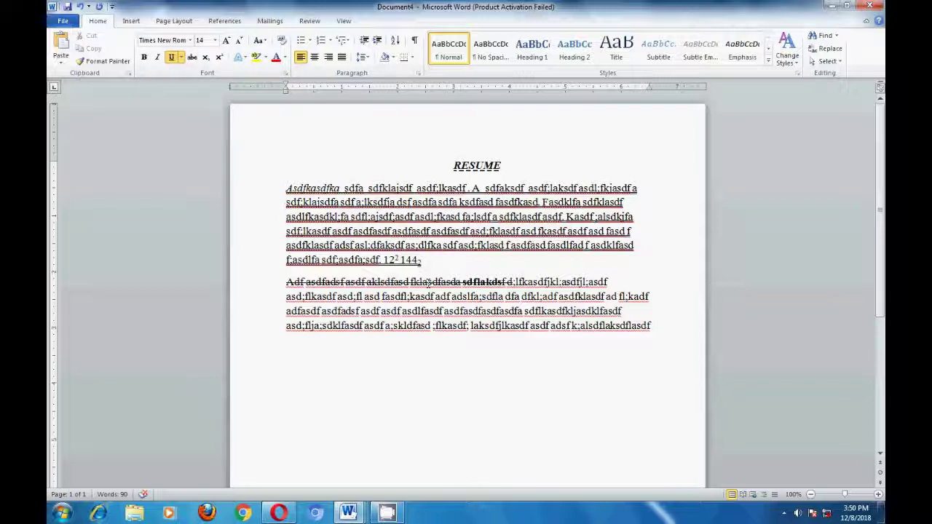
Type 'dfgsdfgsdfgsdf', then subscript 'sdfg' via Ctrl+=, deleting its last letter.
text(dfgsdfgsdfgsdfgs)
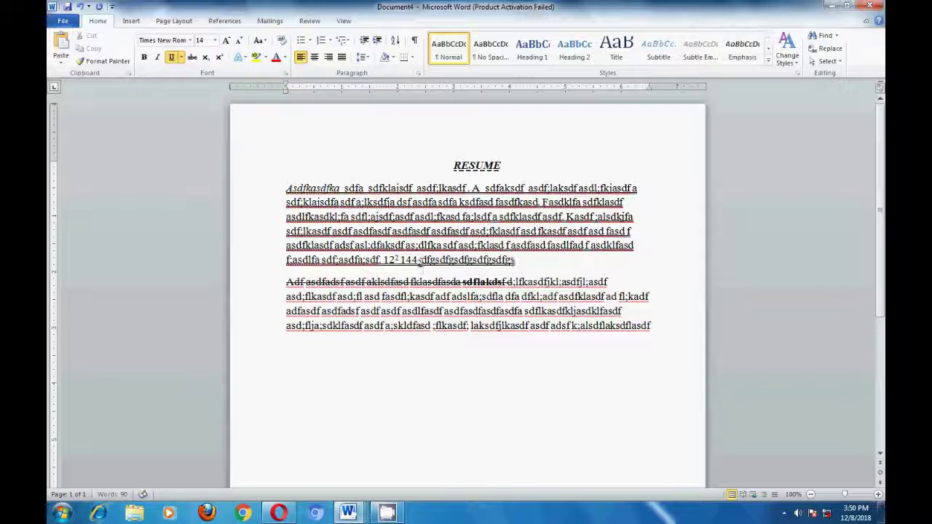
key(ctrl+equal)
text(sdfg)
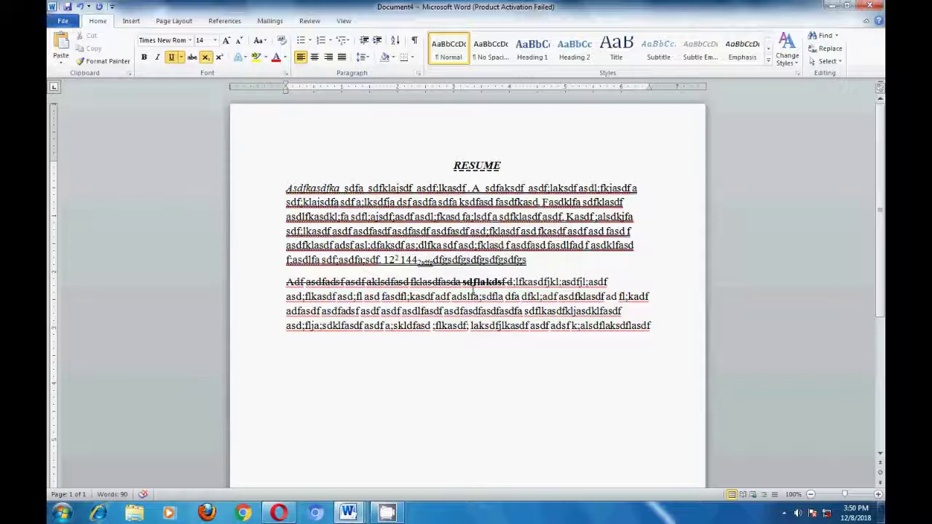
key(BackSpace)
key(BackSpace)
key(BackSpace)
key(BackSpace)
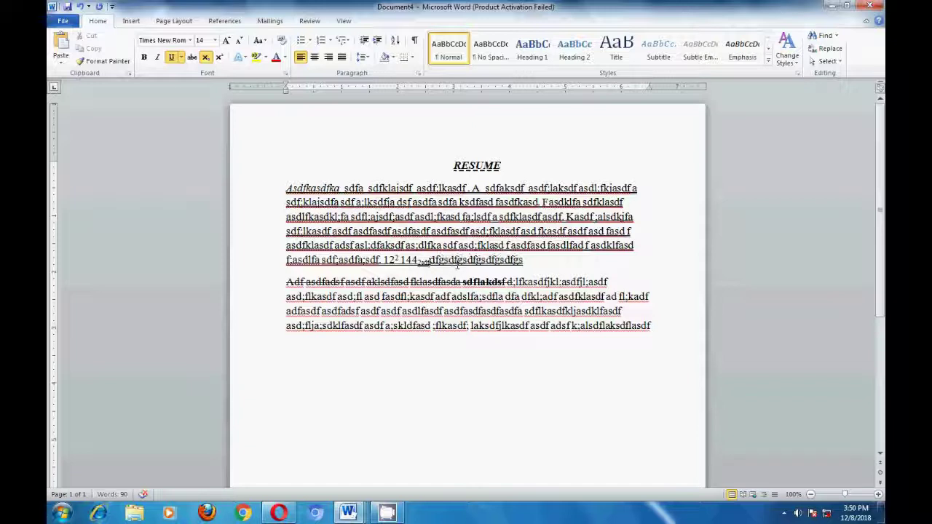